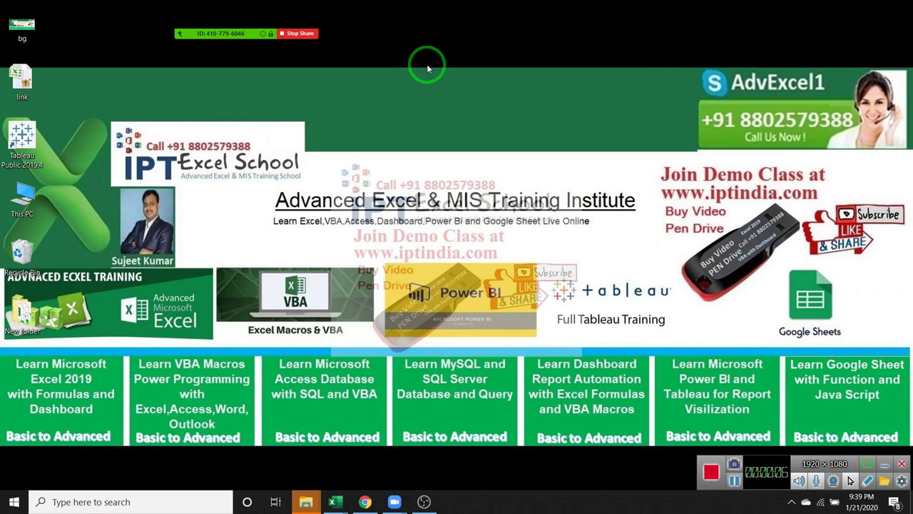
Step: Bring Chrome forward, close the 'google sheet course' search tab, and open a fresh New Tab page
click(376, 503)
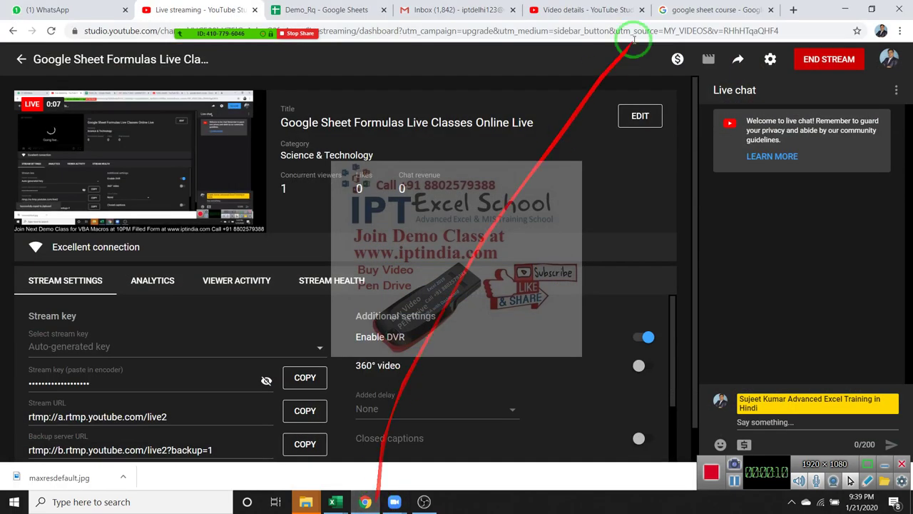
click(708, 10)
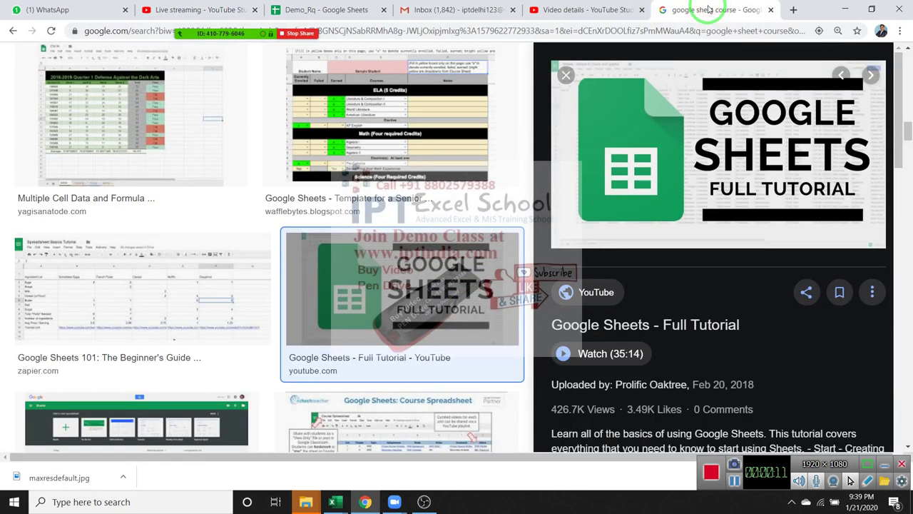
click(771, 10)
click(727, 13)
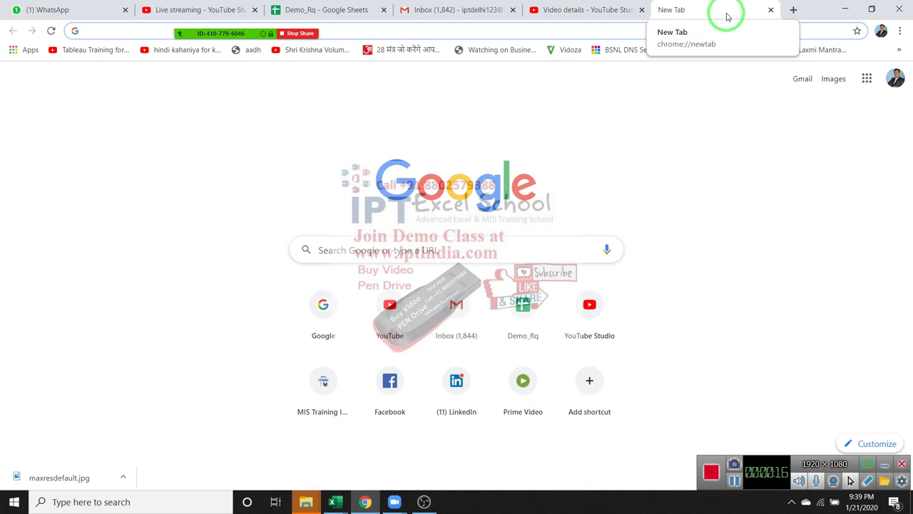
Step: Go to drive.google.com and open the 'Traffic source 2019-12-21_2020-01-18' spreadsheet from My Drive
text(dr)
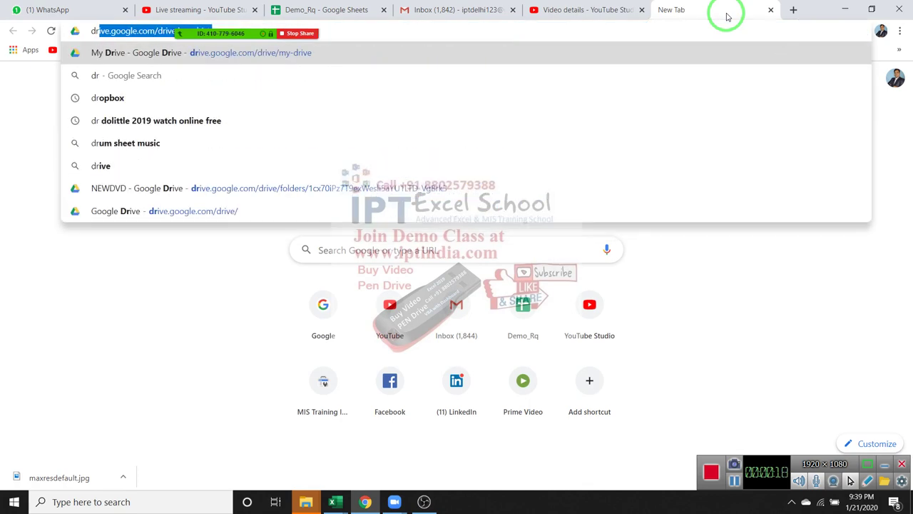
key(Return)
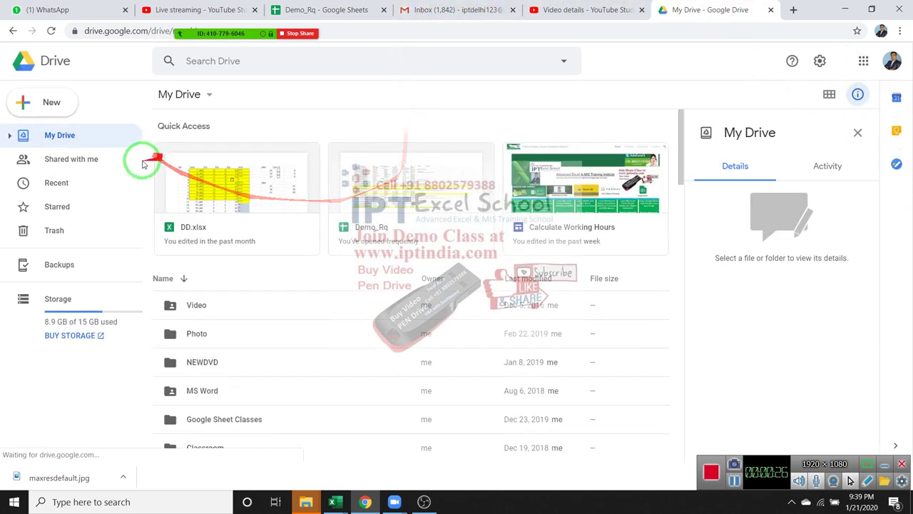
scroll(249, 321, down, 2)
scroll(279, 320, down, 4)
scroll(265, 321, down, 1)
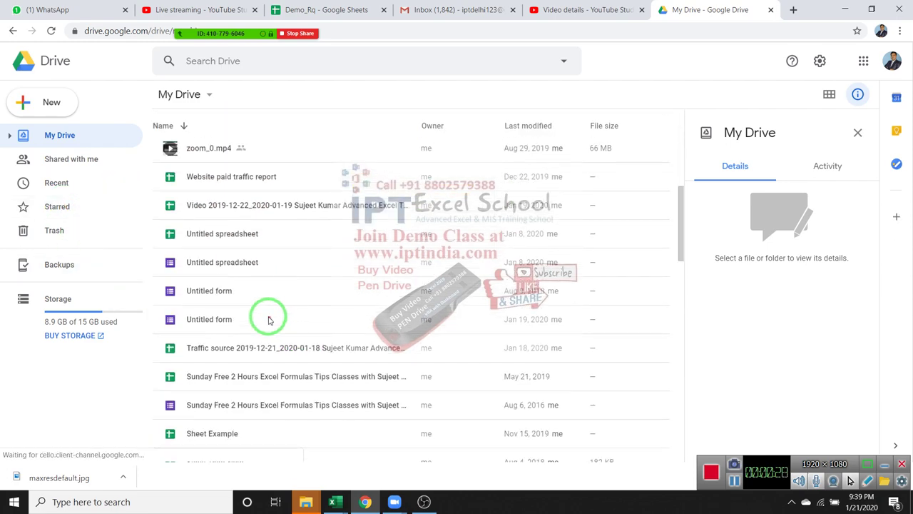
scroll(263, 319, up, 2)
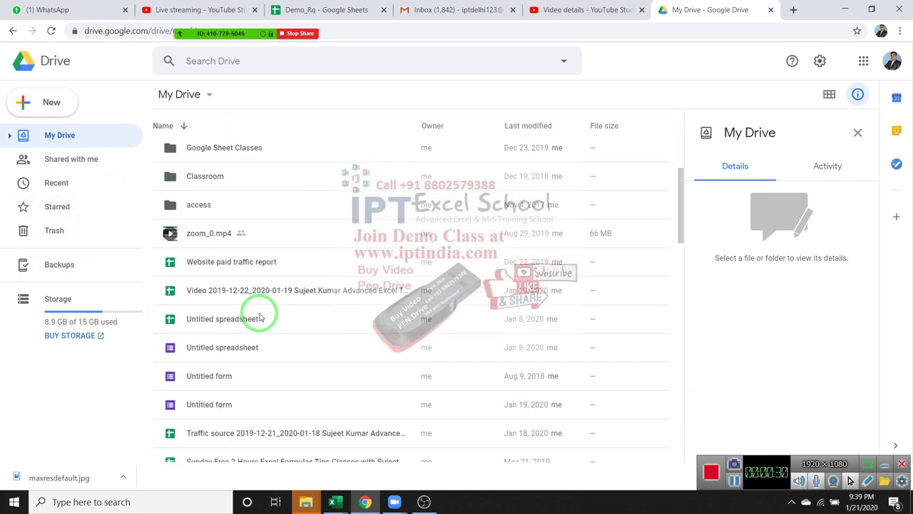
scroll(259, 323, down, 1)
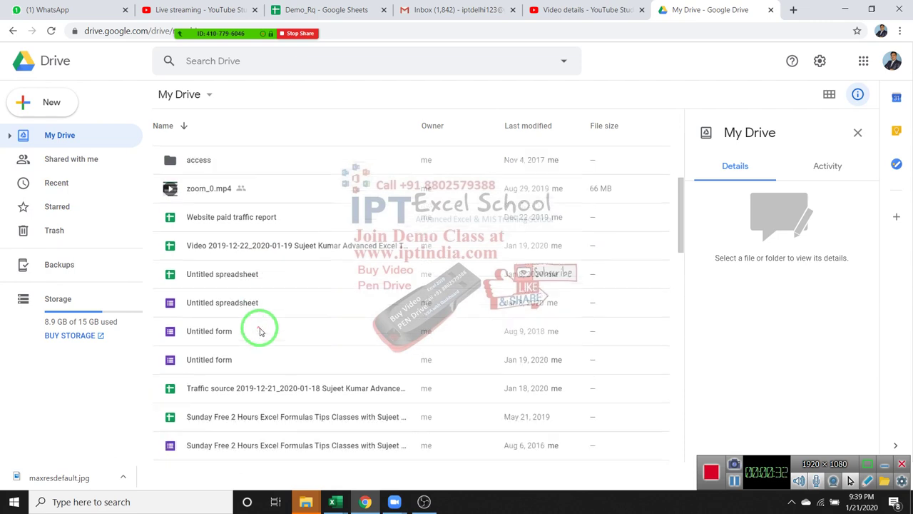
scroll(242, 314, down, 2)
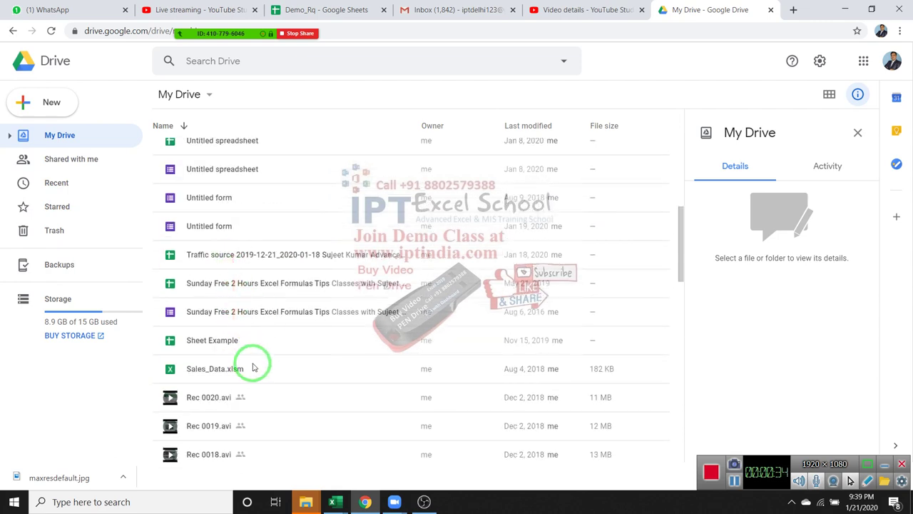
click(245, 264)
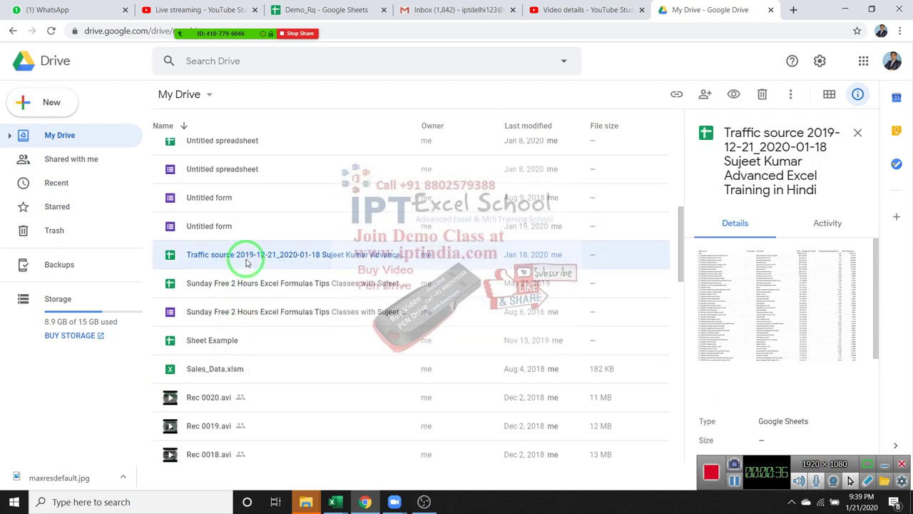
double_click(246, 262)
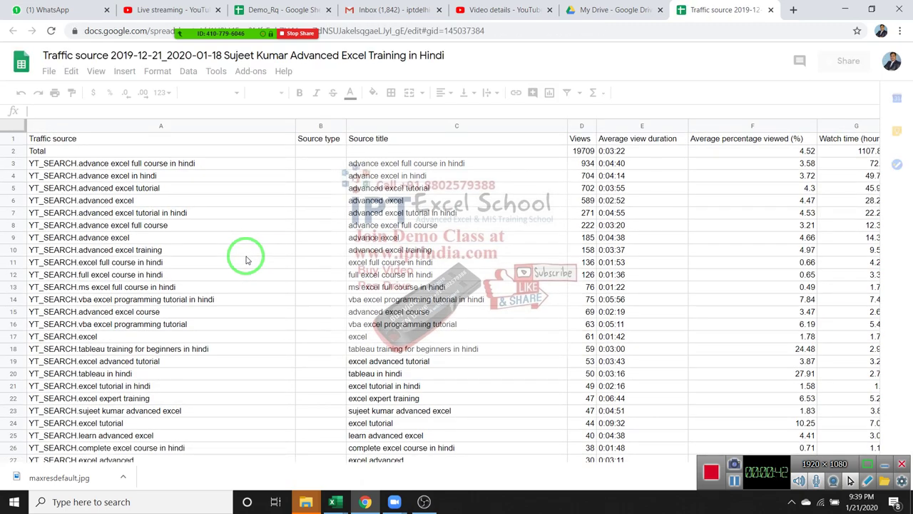
click(142, 202)
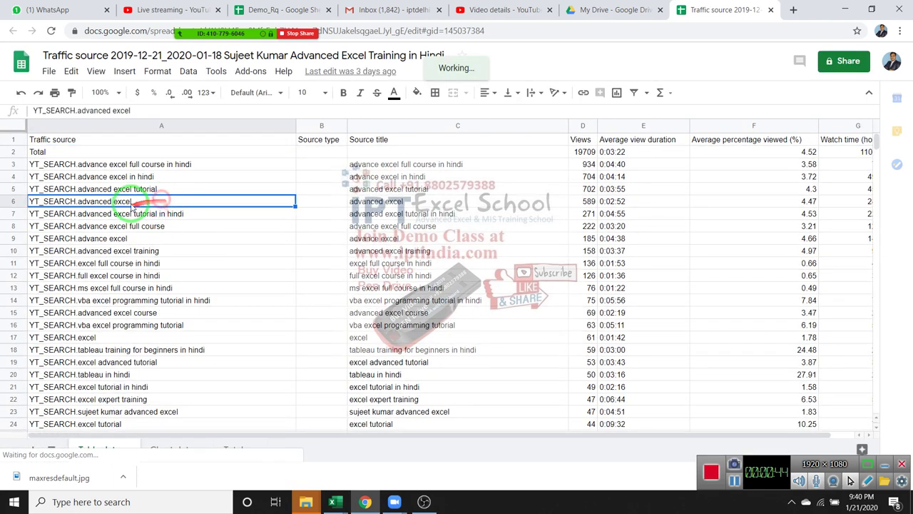
click(136, 177)
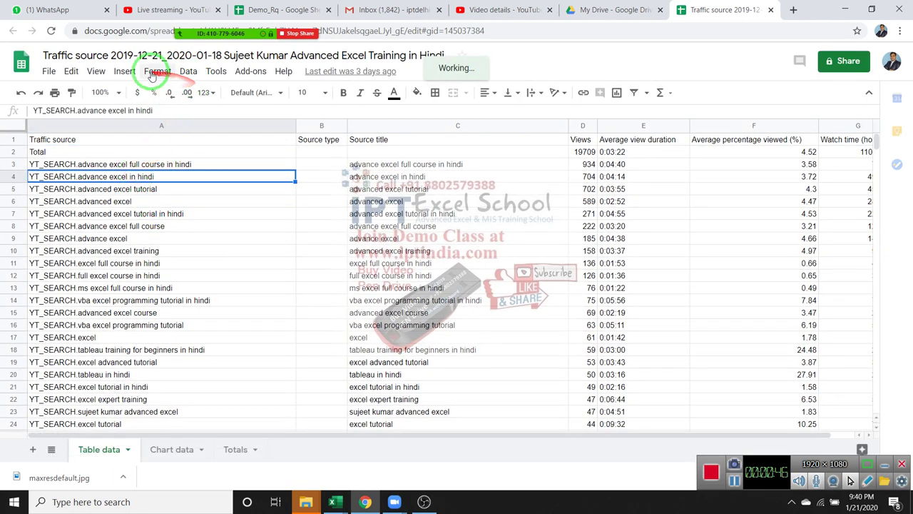
click(119, 75)
mouse_move(149, 323)
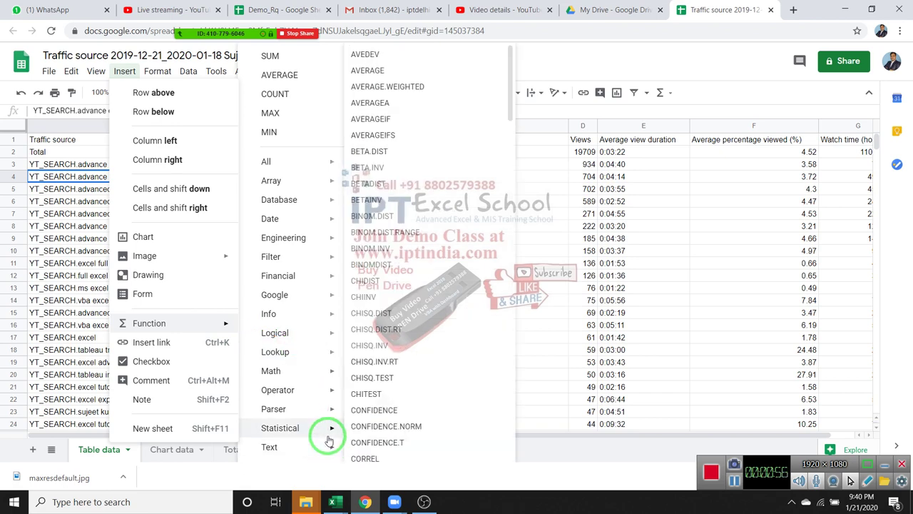
mouse_move(269, 446)
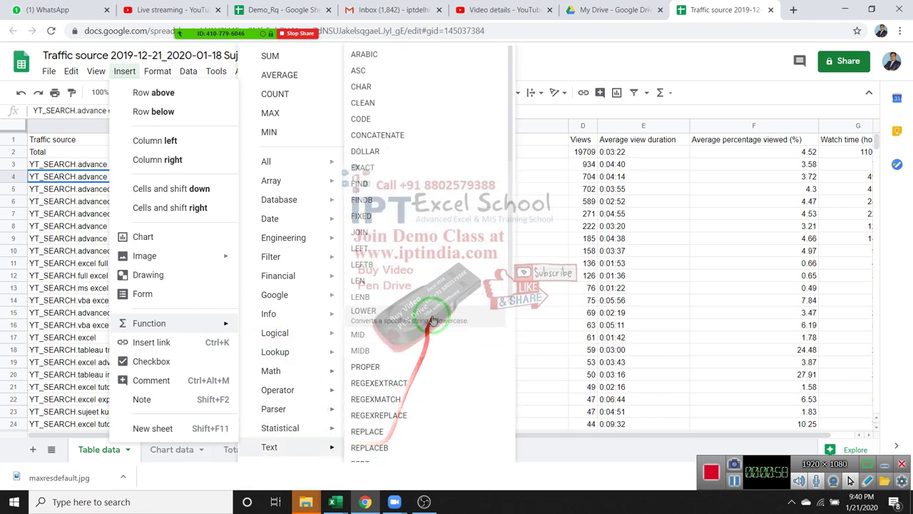
scroll(432, 314, down, 5)
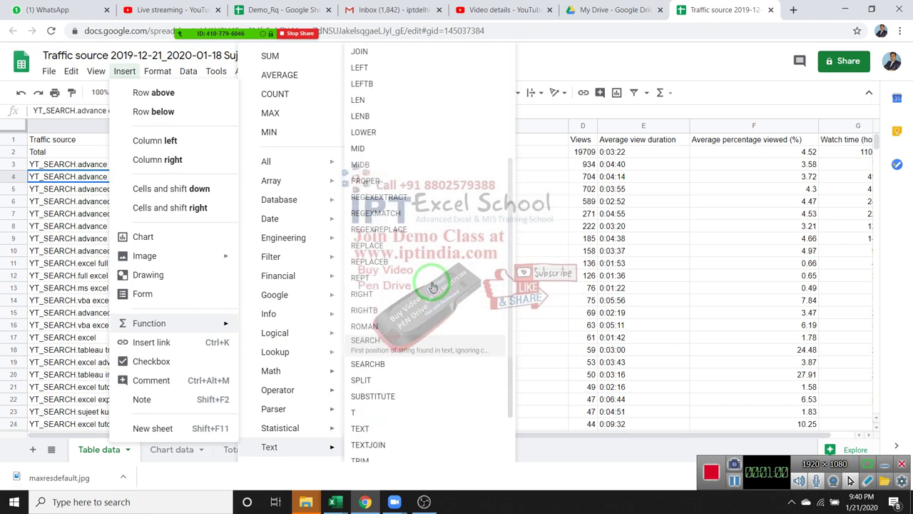
scroll(431, 285, up, 5)
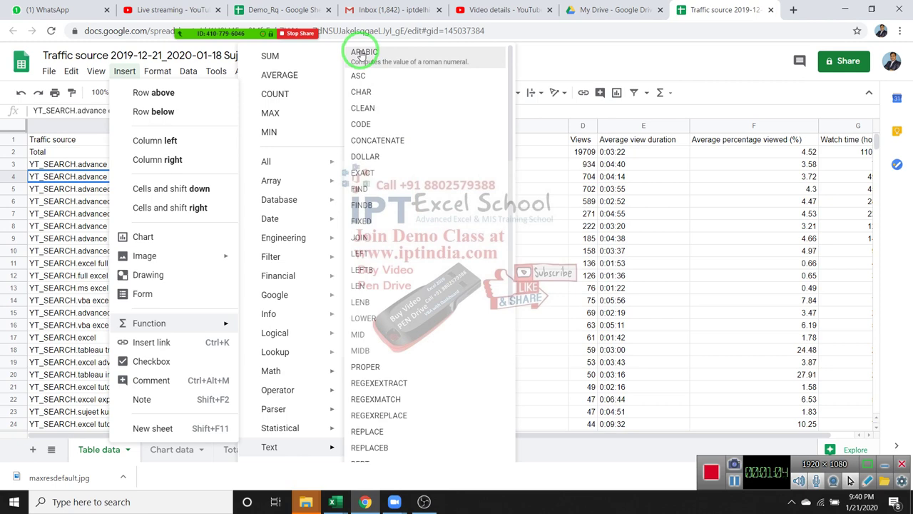
scroll(428, 364, down, 3)
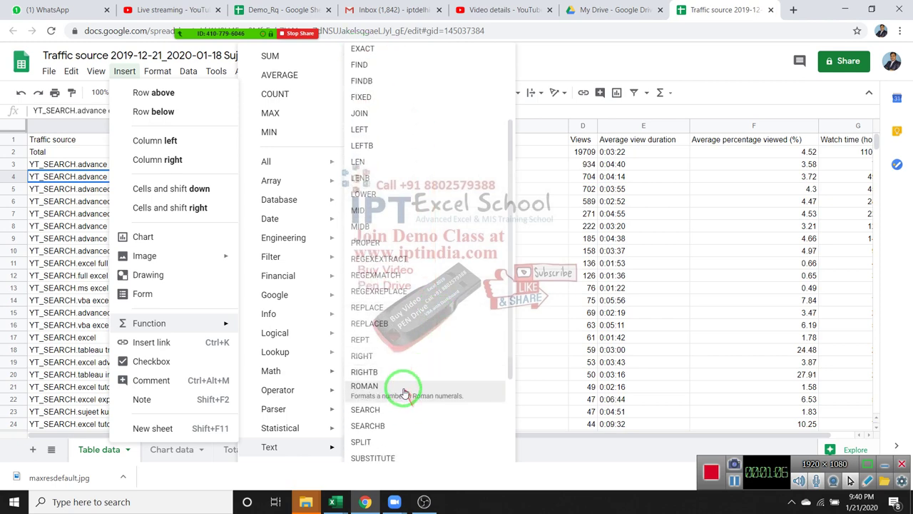
click(583, 300)
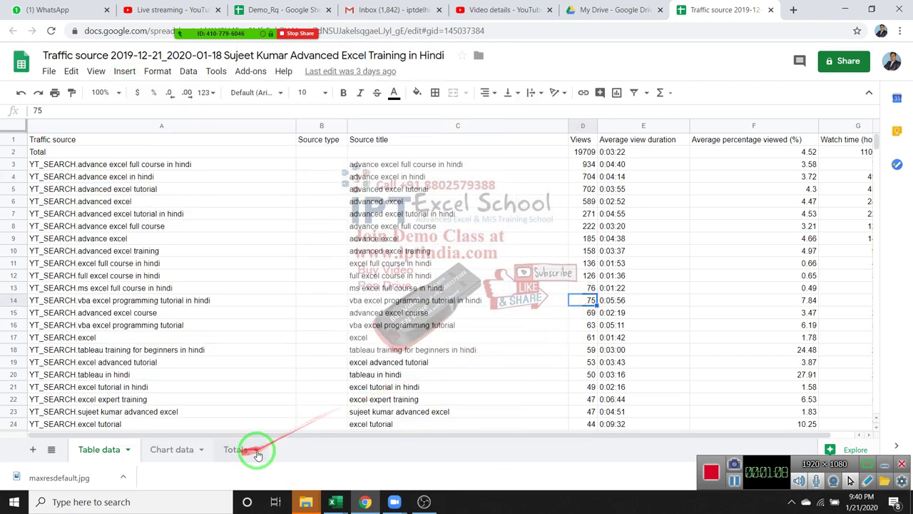
Step: Add a new blank sheet and enter a list of numbers down column A, starting at 1
click(33, 451)
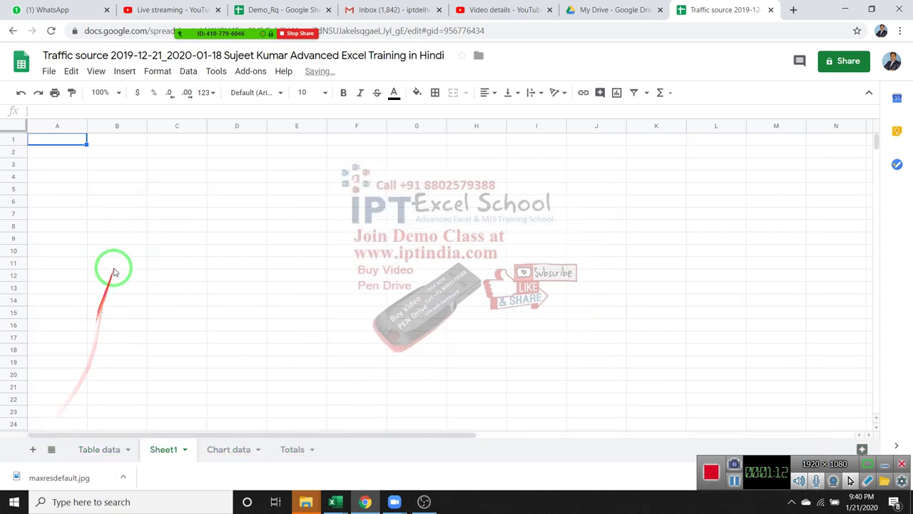
text(1)
key(Return)
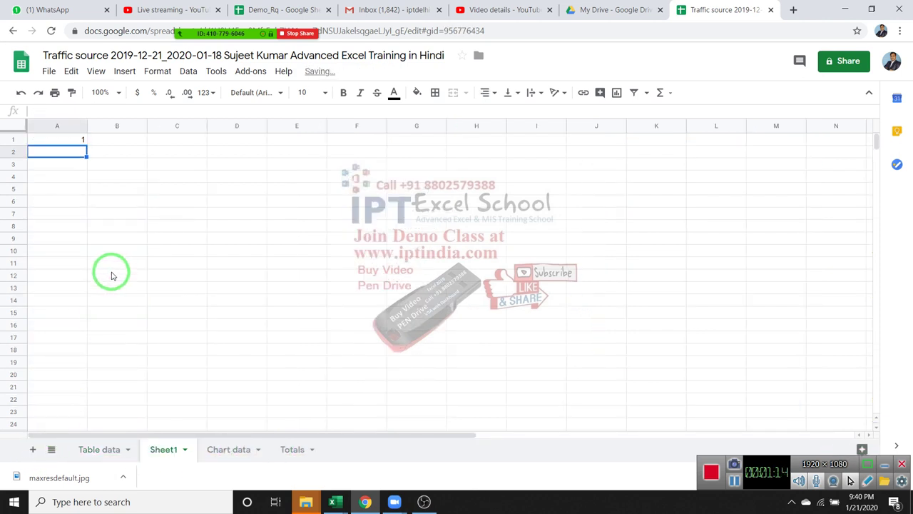
text(2)
key(Return)
text(3)
key(Return)
text(4)
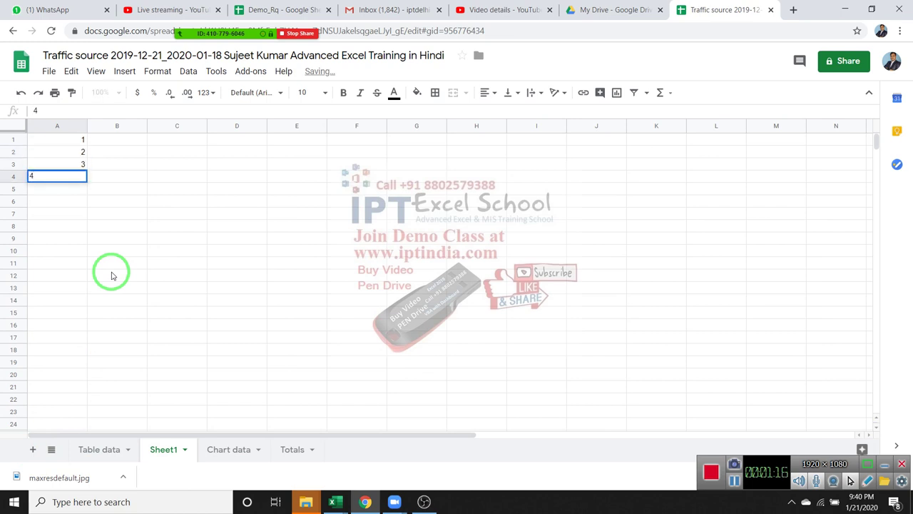
key(Return)
text(6)
key(Return)
key(Return)
text(1)
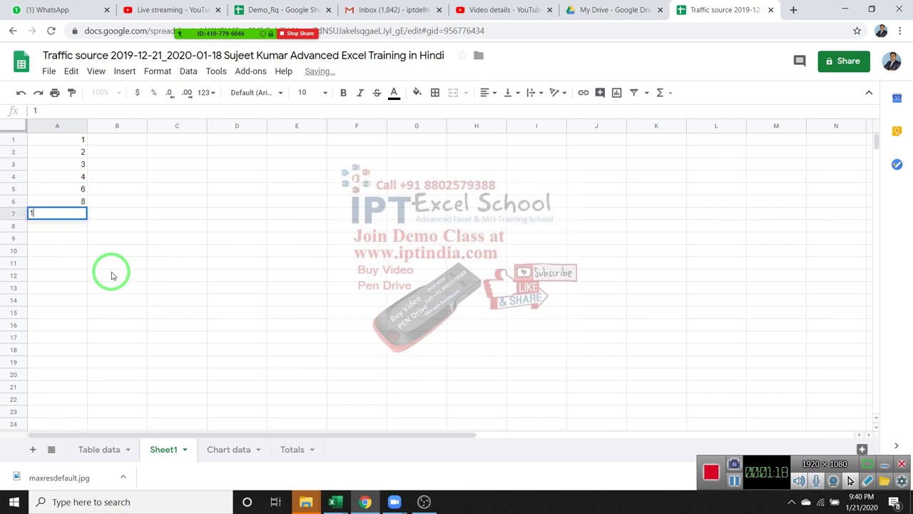
key(Up)
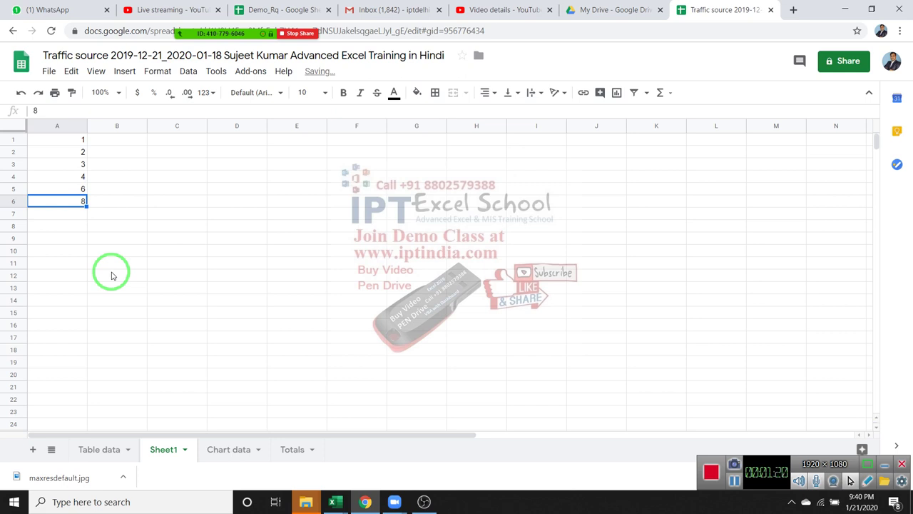
key(Up)
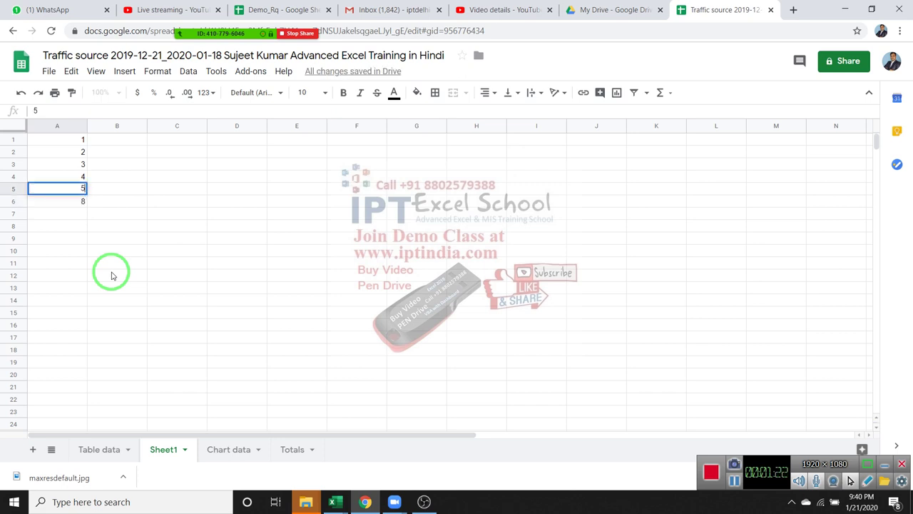
key(Return)
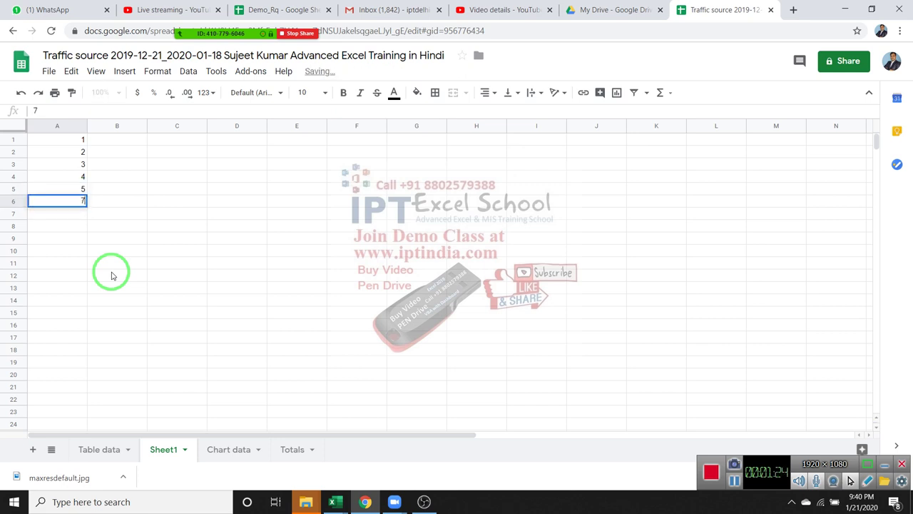
text(6)
key(Return)
text(8)
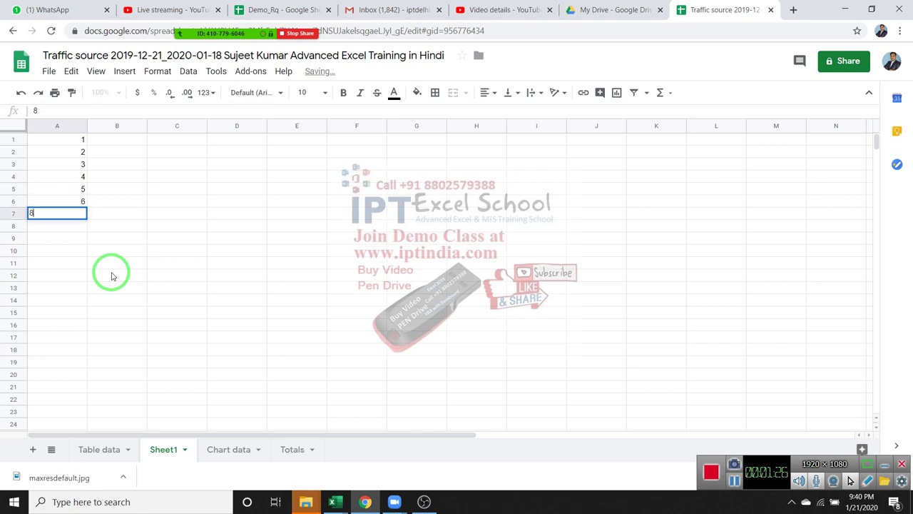
key(Return)
text(9)
key(Return)
key(Return)
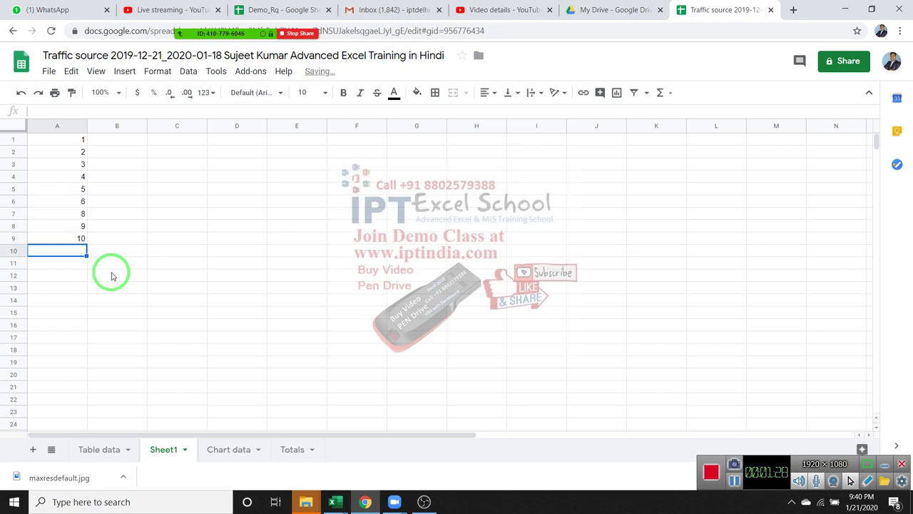
Step: Enter =ROMAN(A1) in B1 and fill it down column B
click(110, 139)
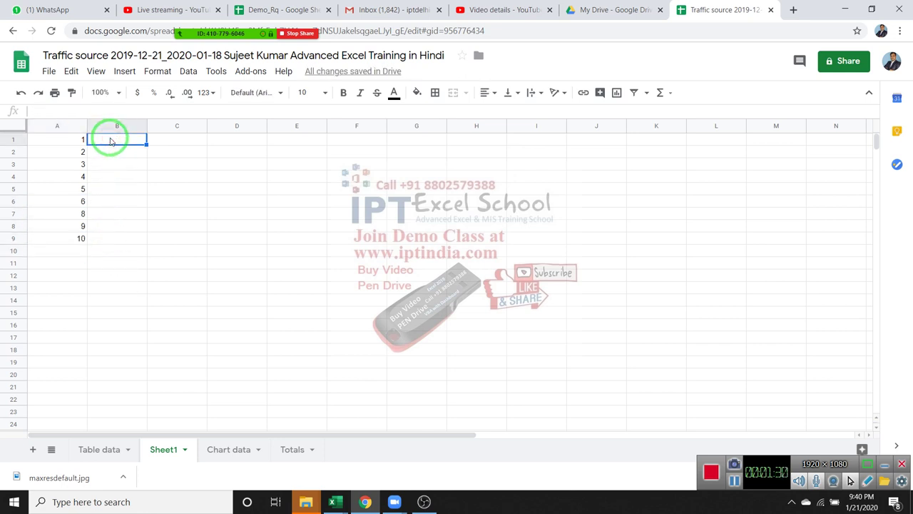
text(=rom)
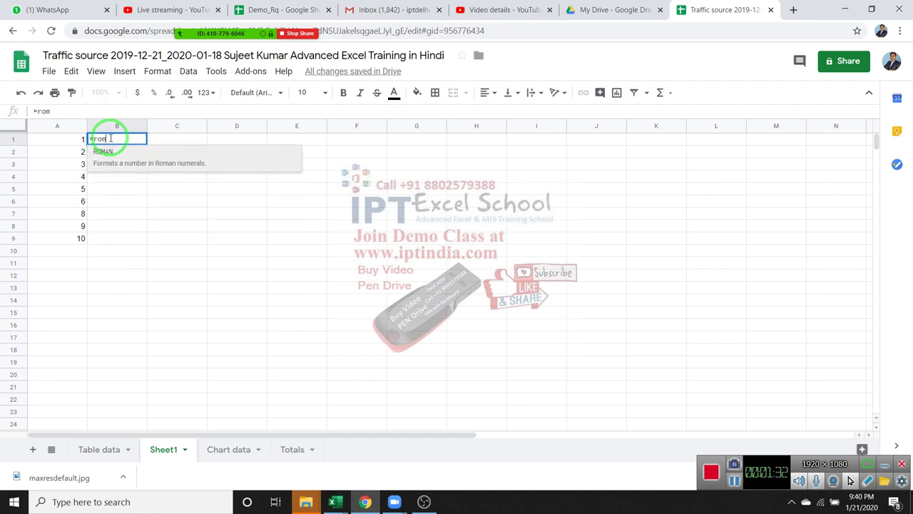
key(Tab)
text(A1)
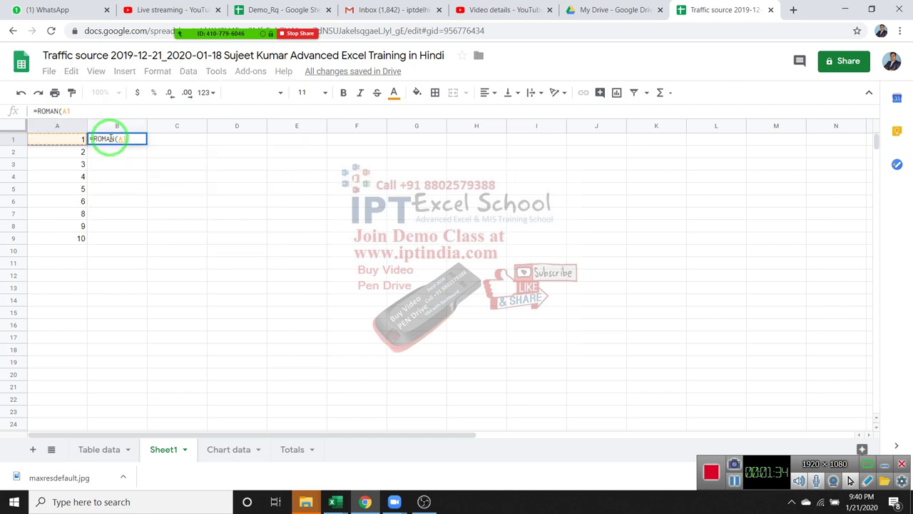
key(Return)
click(111, 139)
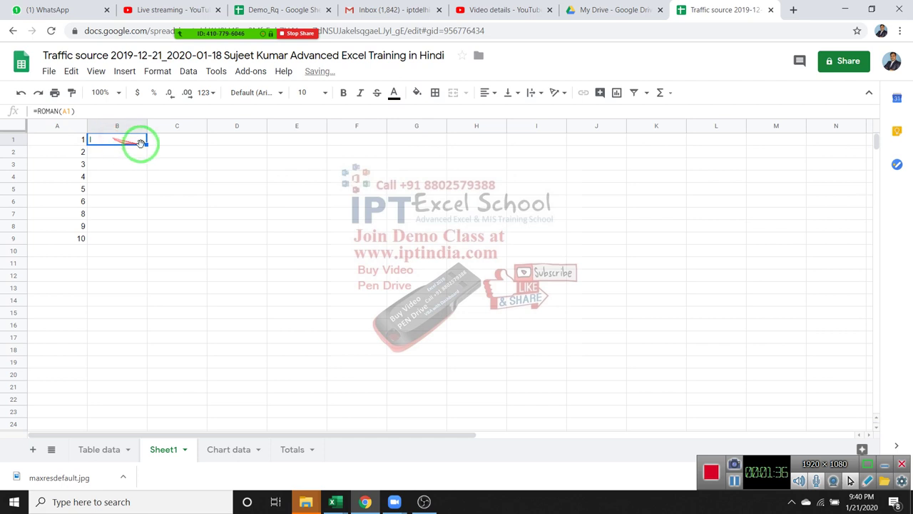
double_click(146, 145)
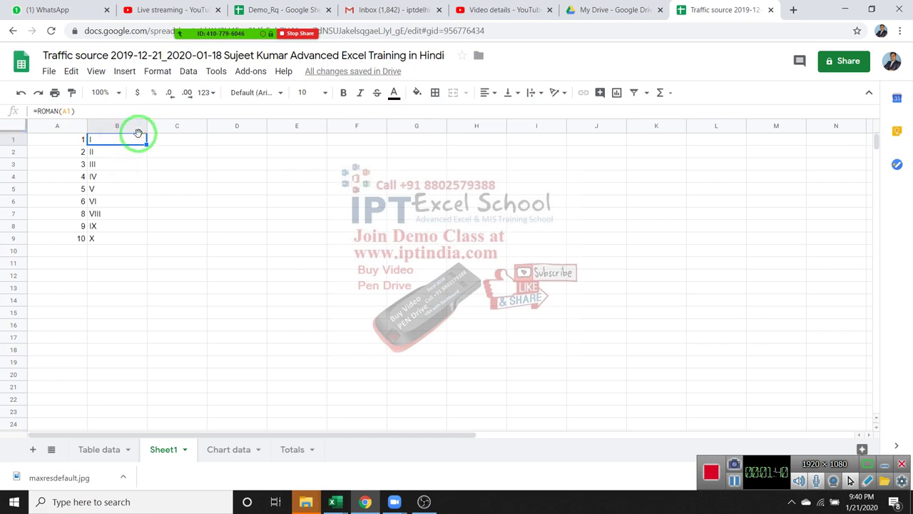
Step: Check the ROMAN formulas in the lower column B cells
click(127, 162)
click(119, 187)
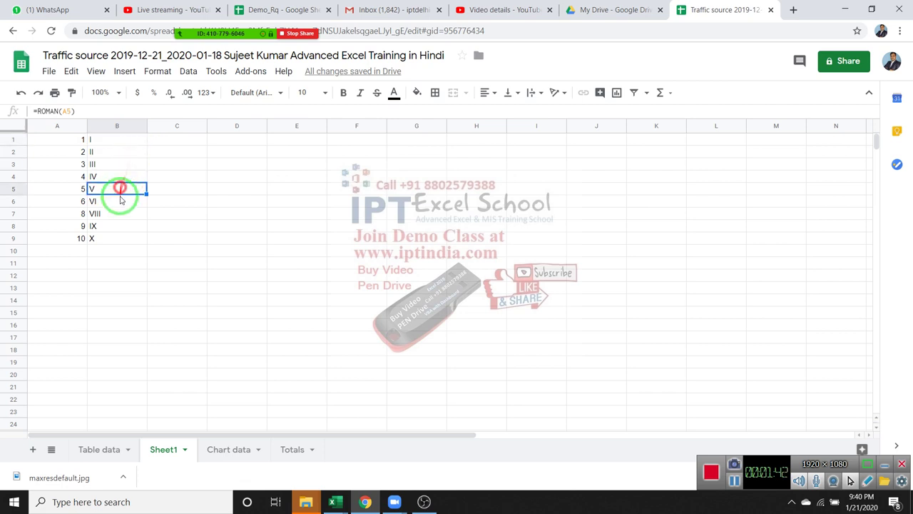
click(122, 216)
click(122, 238)
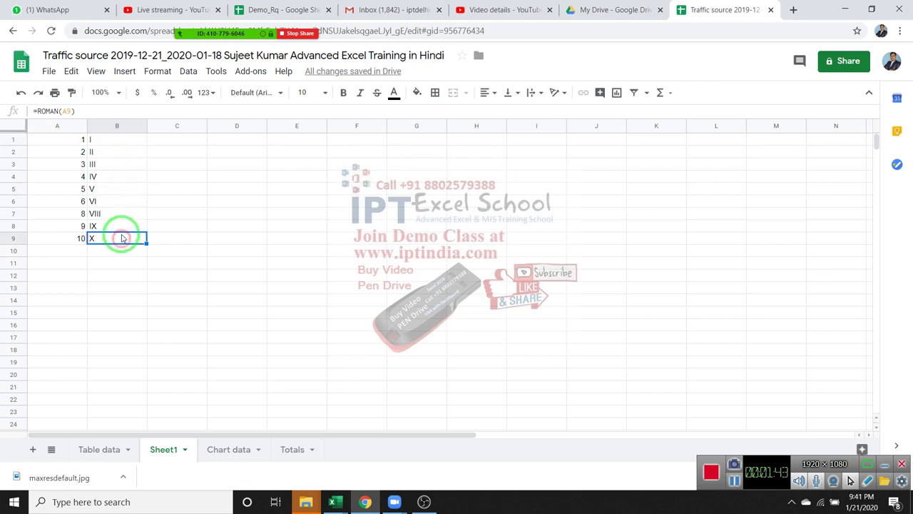
click(121, 149)
click(166, 136)
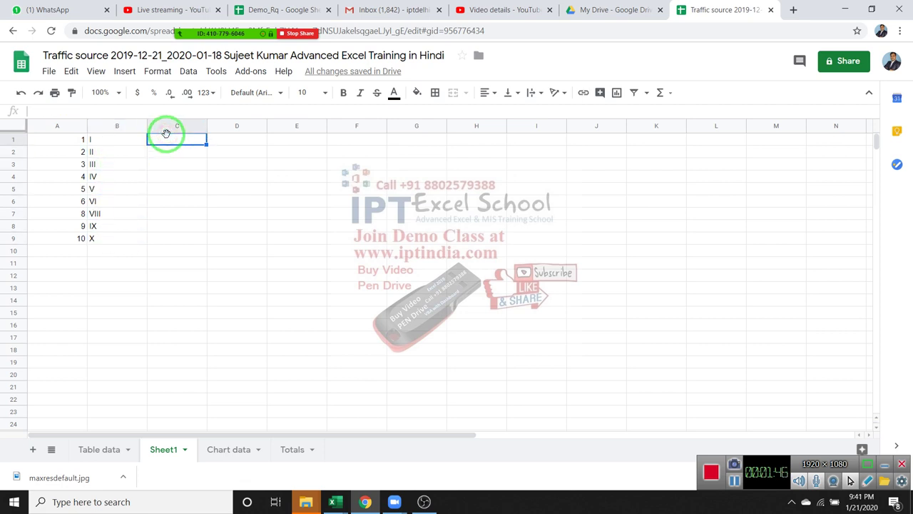
Step: Enter =ARABIC(B1) in C1 to convert the Roman numeral back to a number
text(=ar)
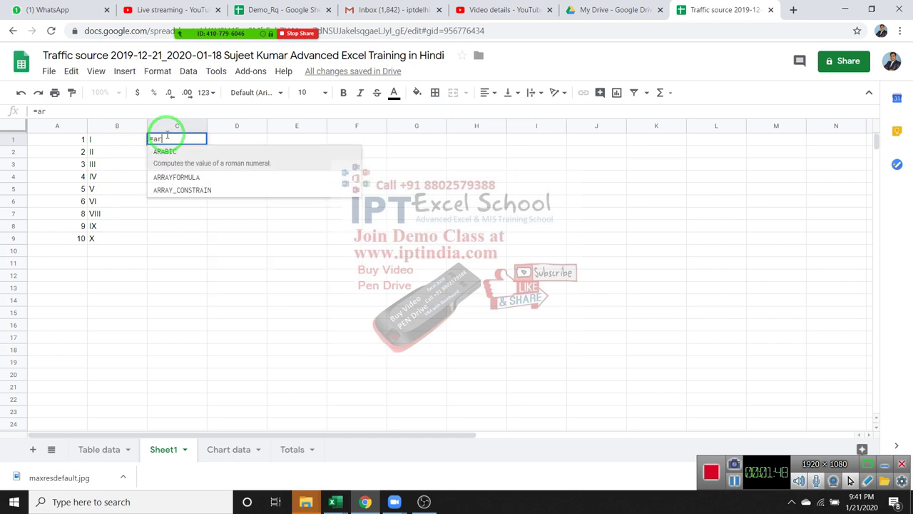
key(Tab)
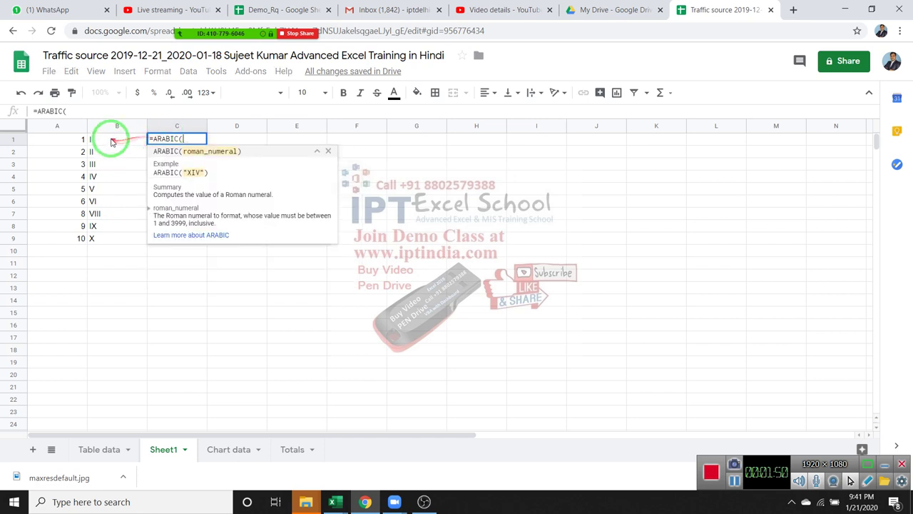
click(112, 141)
key(Return)
Step: Fill the ARABIC formula down C1:C9 with Ctrl+D and bring up the text functions list
key(Left)
key(ctrl+Down)
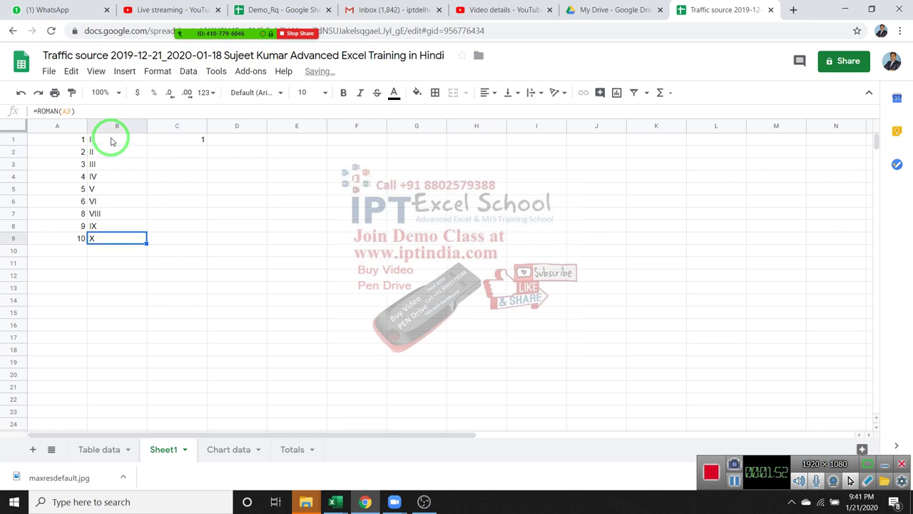
key(Right)
key(ctrl+shift+Up)
key(ctrl+d)
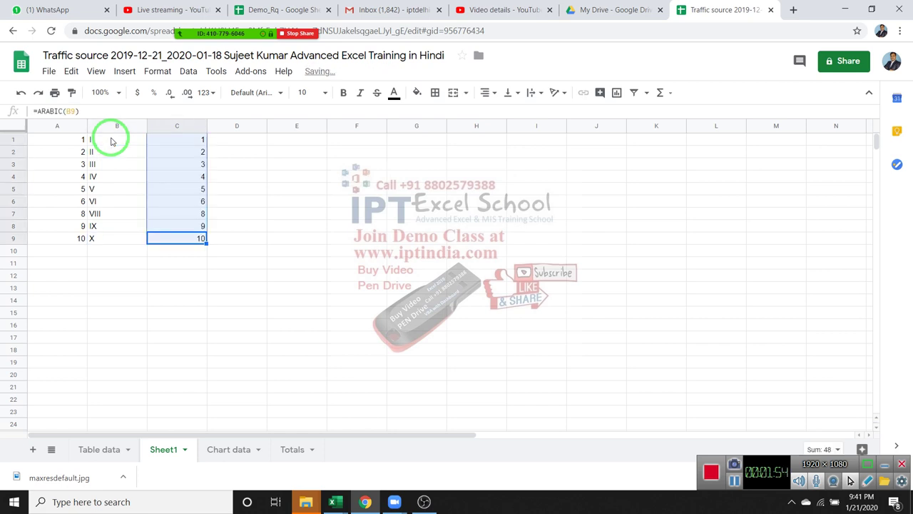
click(236, 202)
click(125, 72)
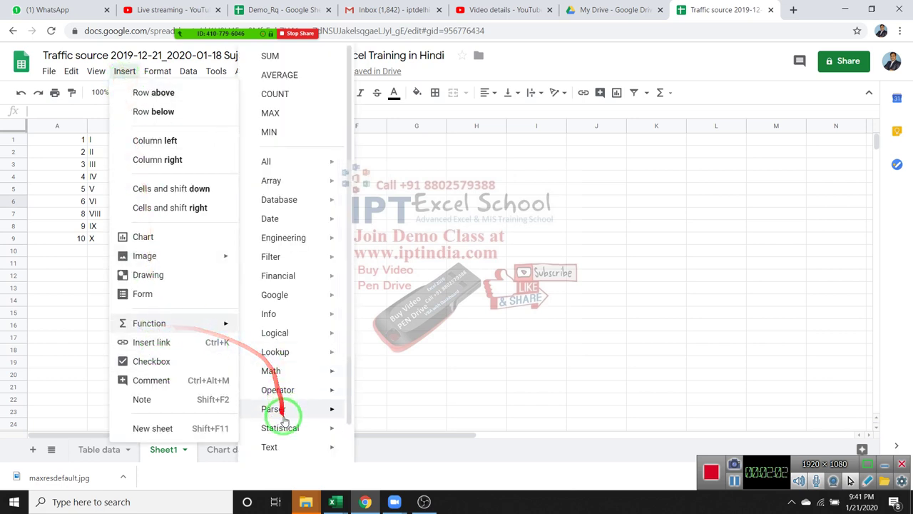
mouse_move(270, 446)
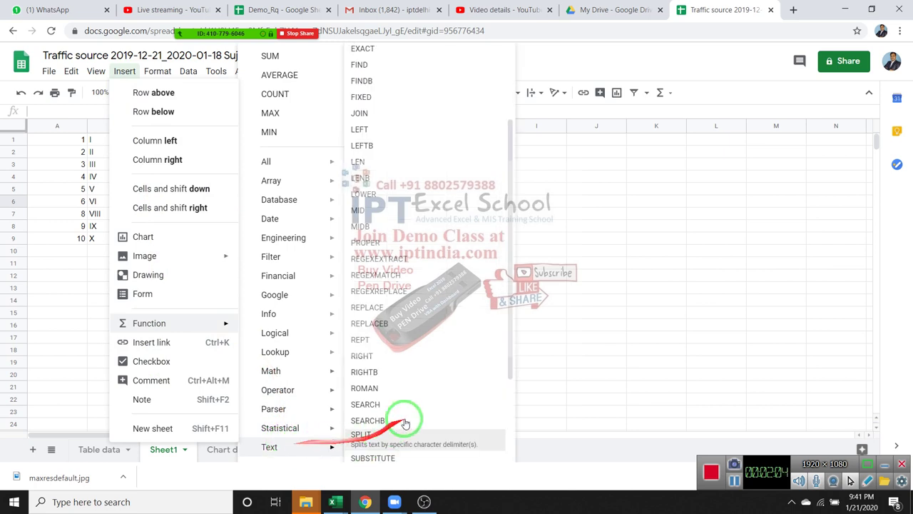
Step: Put the letter A in F5 and enter =ASC(F5) in G5
scroll(413, 336, up, 3)
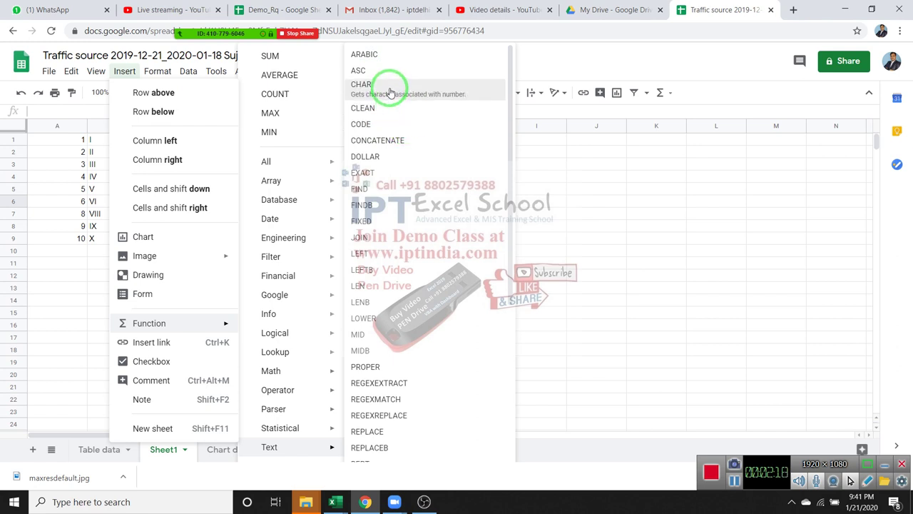
click(632, 163)
click(332, 189)
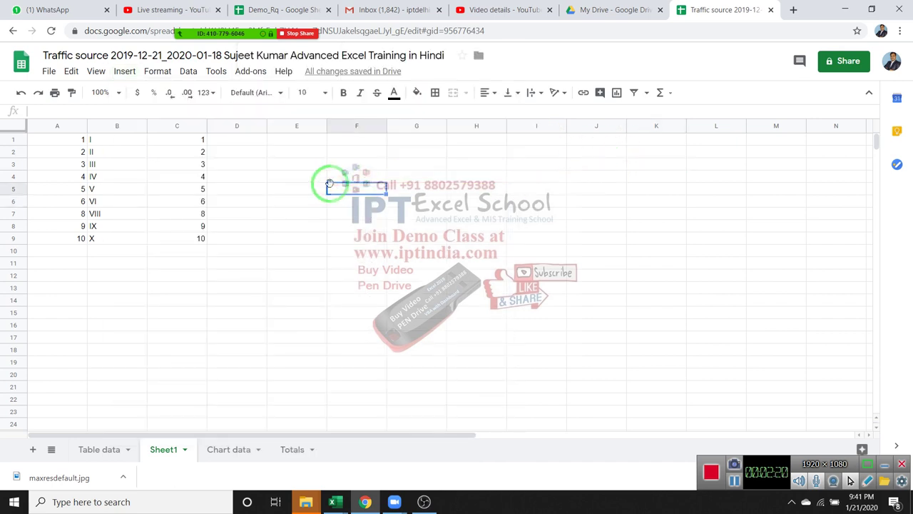
text(A)
key(Tab)
text(=asc)
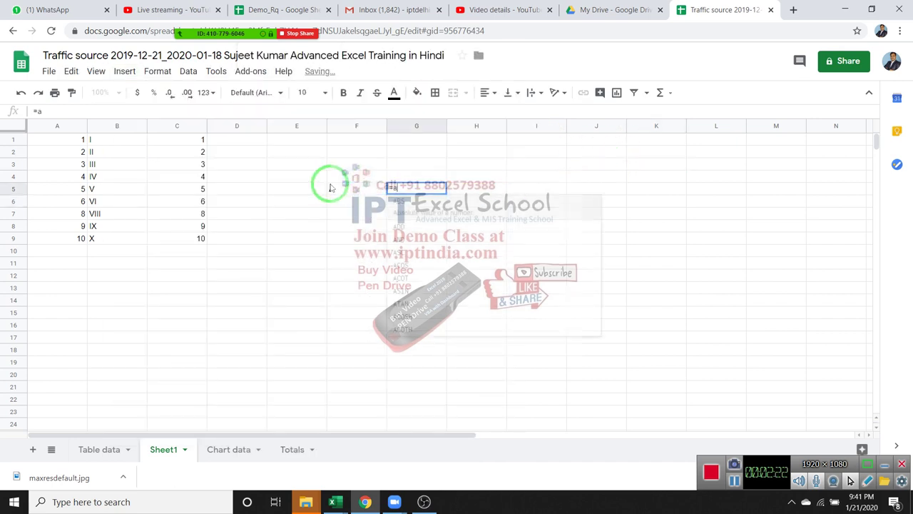
key(Tab)
click(331, 188)
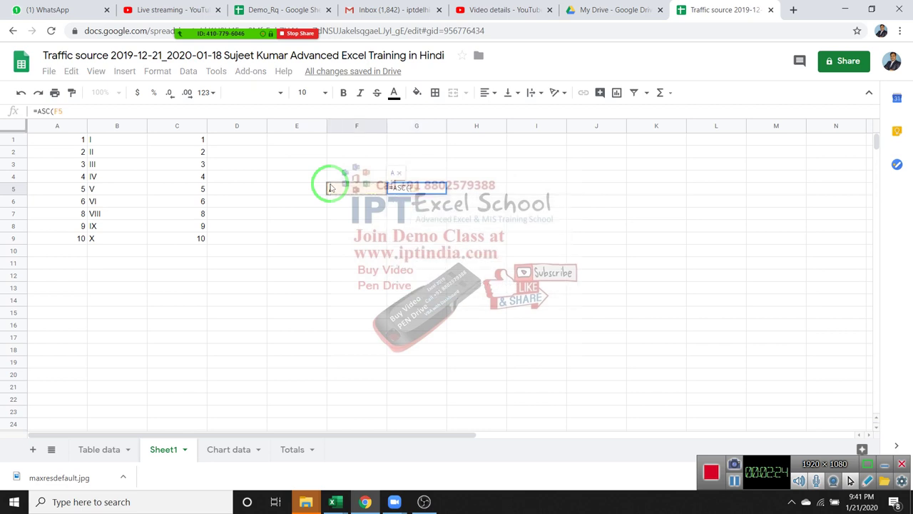
key(Return)
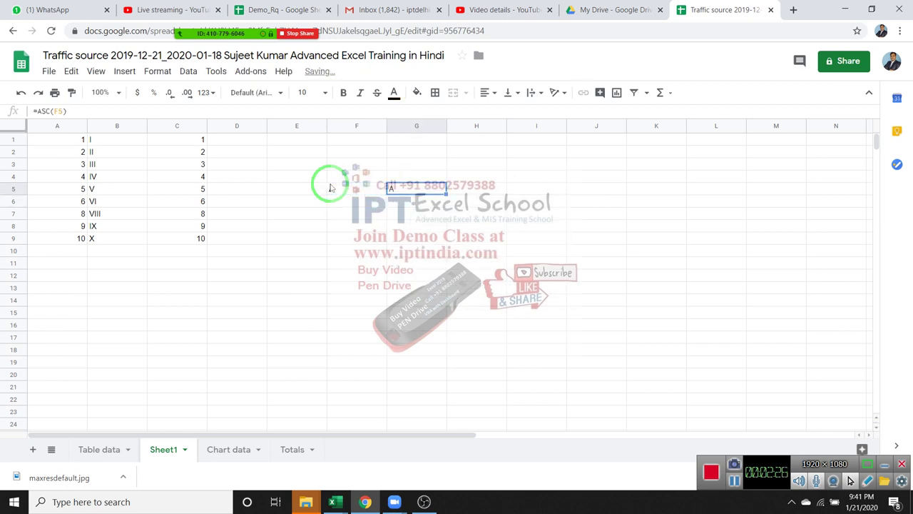
Step: Enter =CODE(F5) in F6 to get the character code 65
click(363, 201)
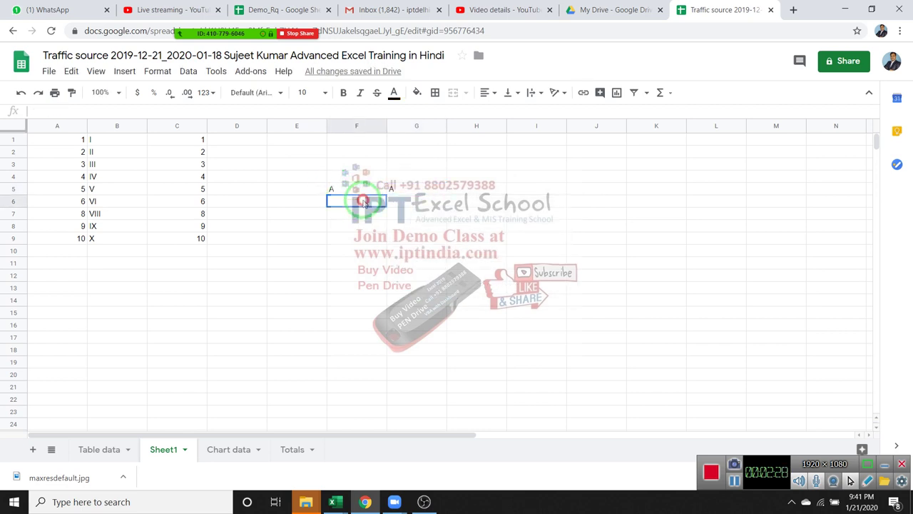
text(=code)
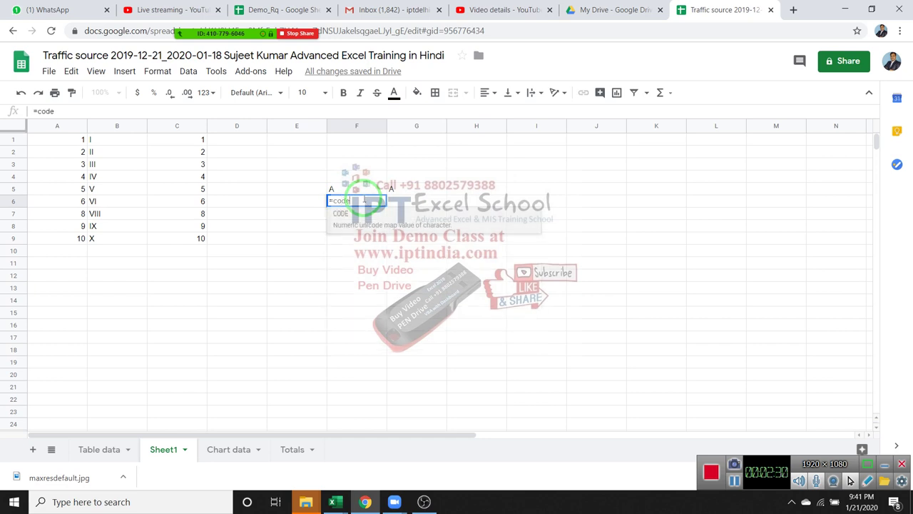
key(Tab)
click(360, 189)
key(Return)
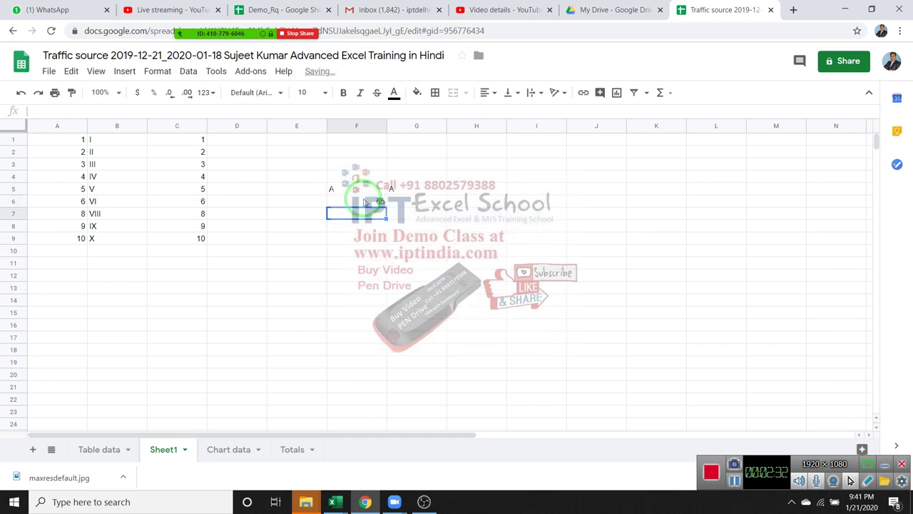
Step: Enter =ASC(F6) in G6 and recheck the CODE formula in F6
key(Up)
key(Right)
text(=a)
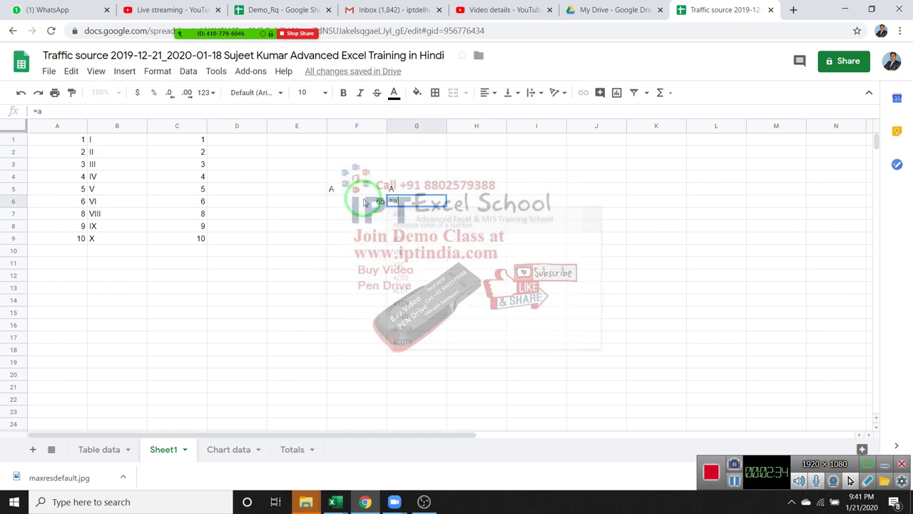
text(cs)
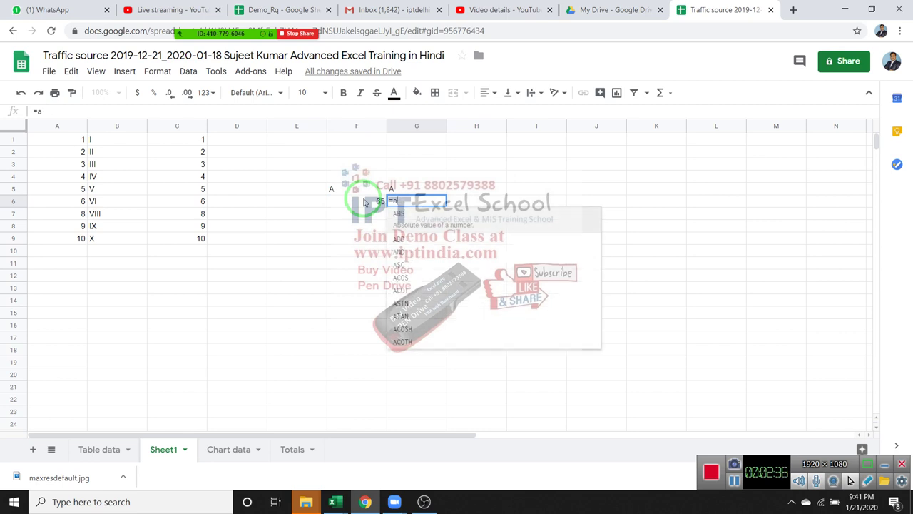
key(Tab)
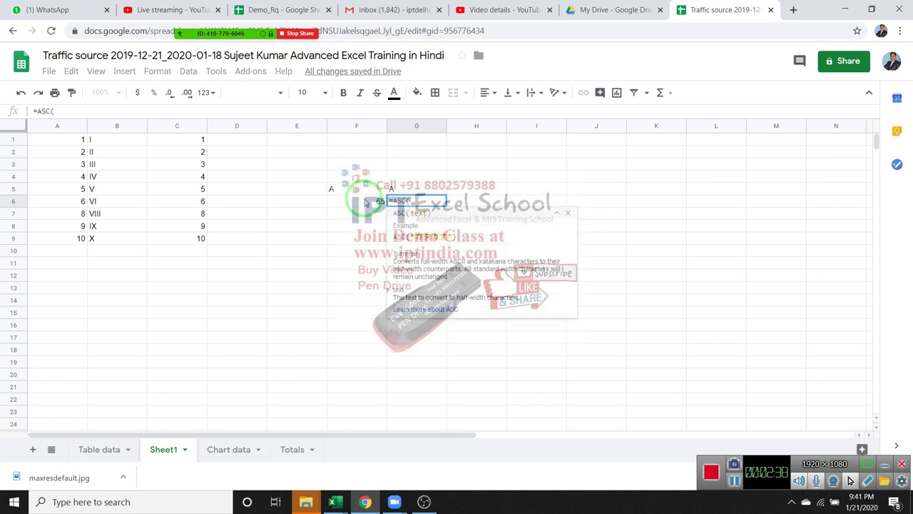
click(366, 202)
key(Return)
key(Up)
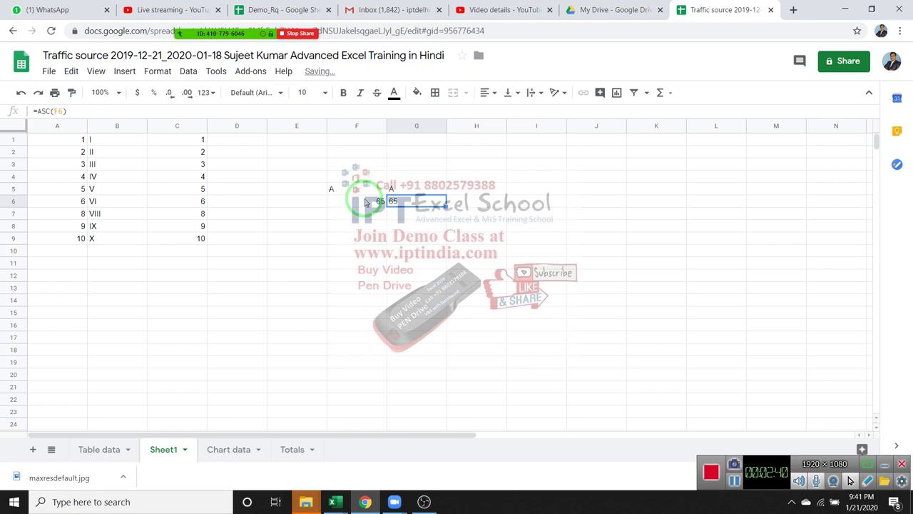
click(379, 201)
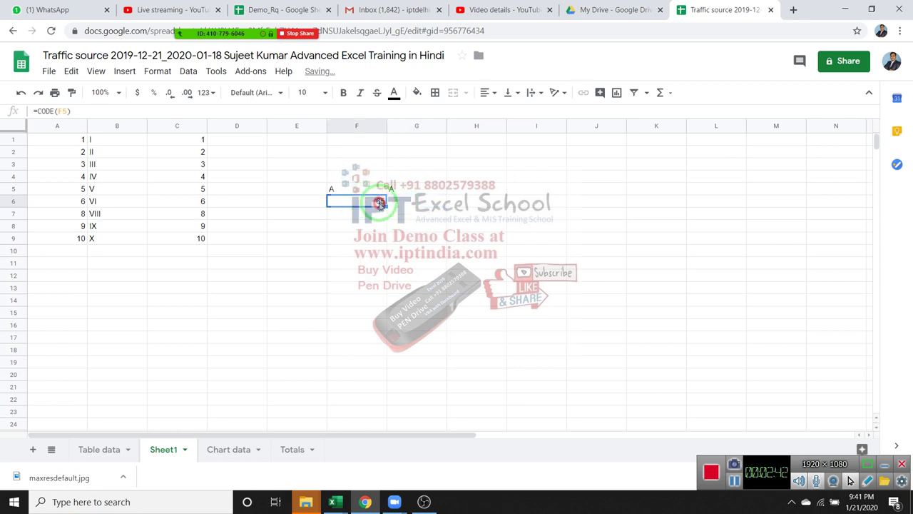
drag(389, 202, 202, 141)
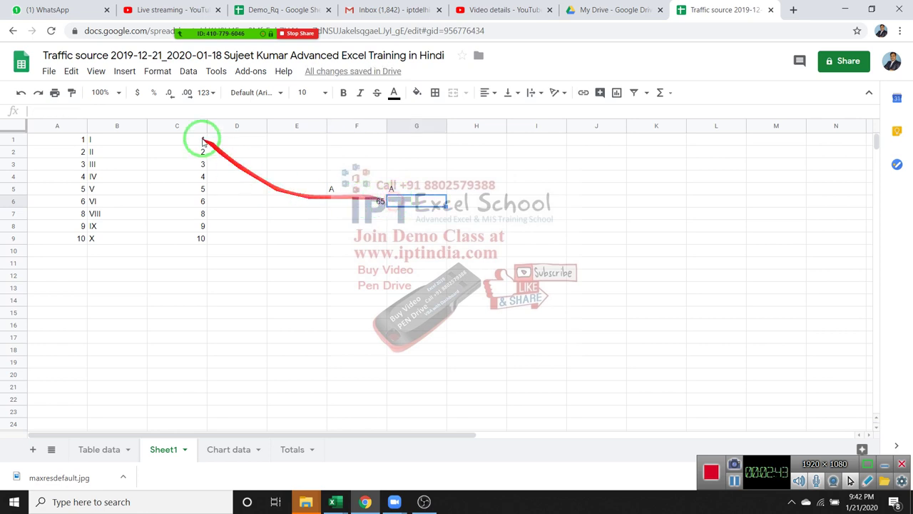
Step: Insert ASC into G6 on a typed name, then fix it to quote the text argument
click(124, 71)
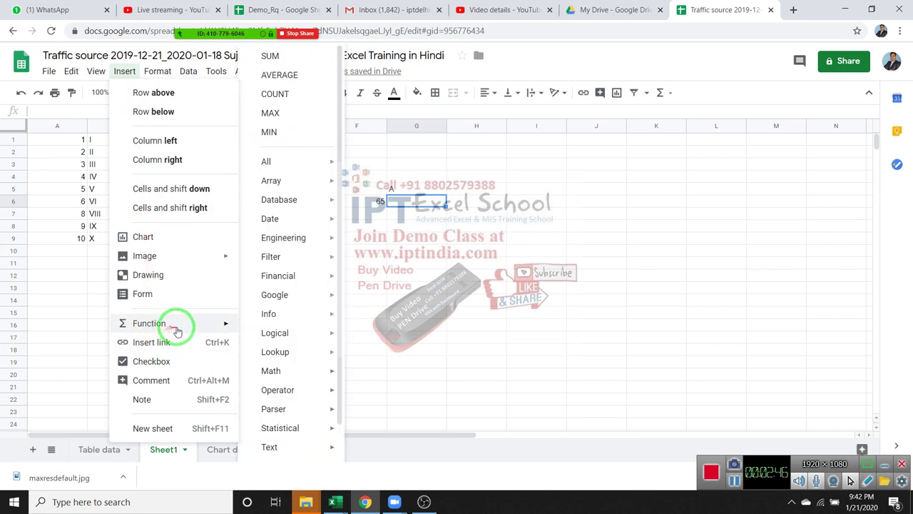
mouse_move(149, 323)
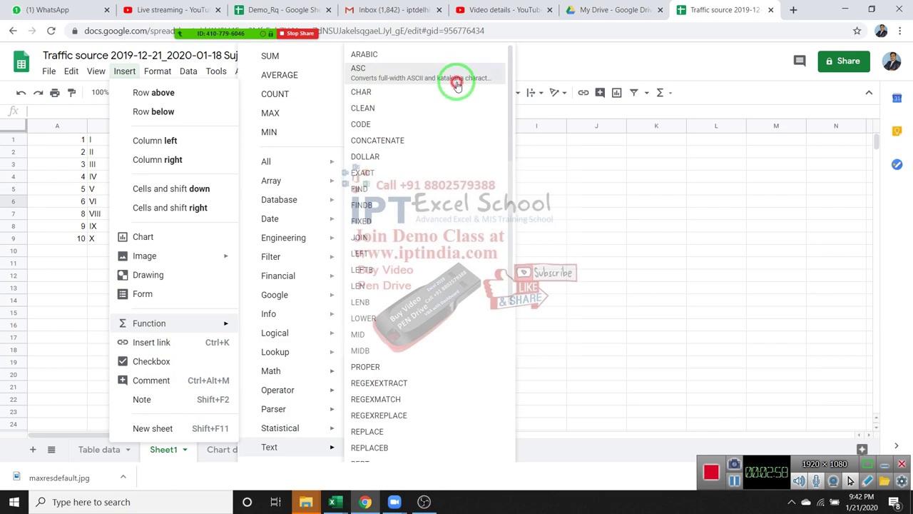
click(457, 84)
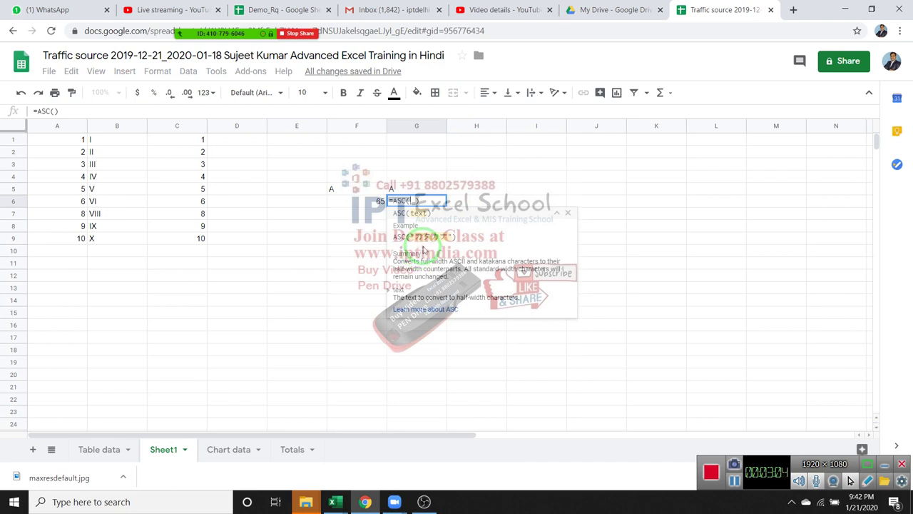
text(Sujeet)
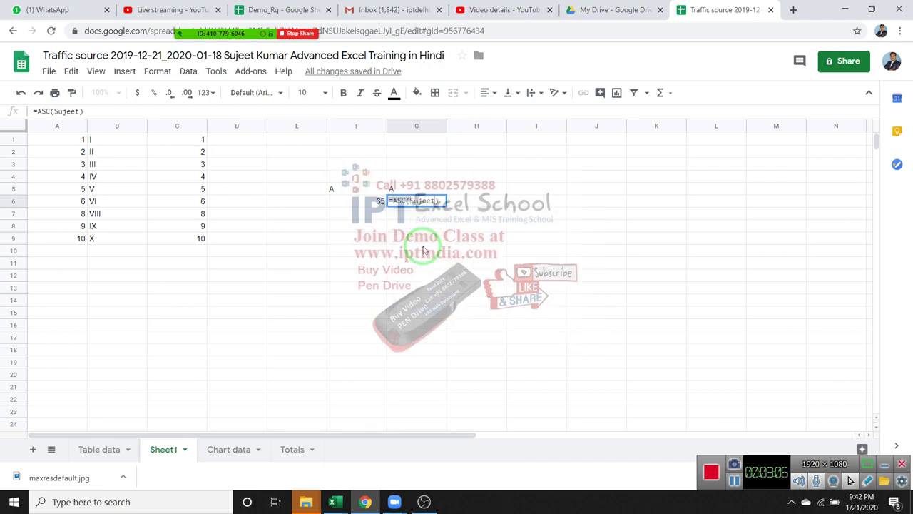
key(Return)
key(Up)
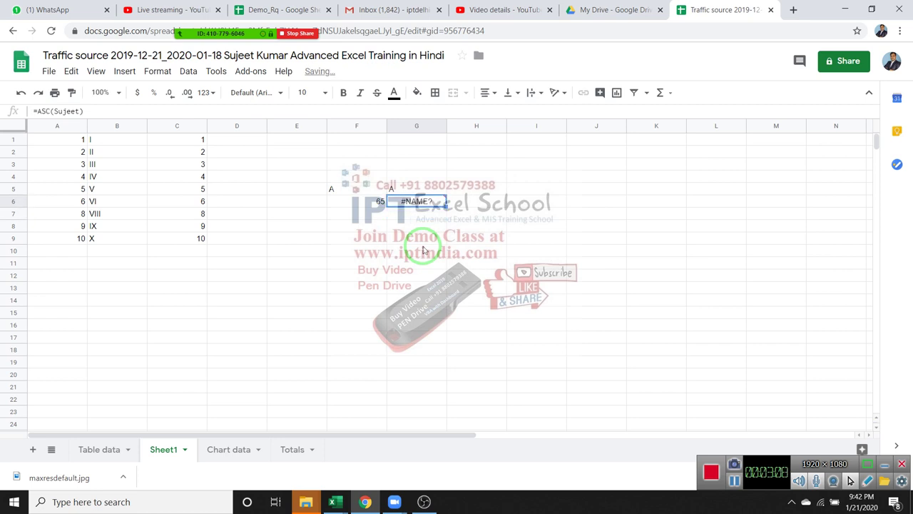
double_click(421, 201)
click(416, 202)
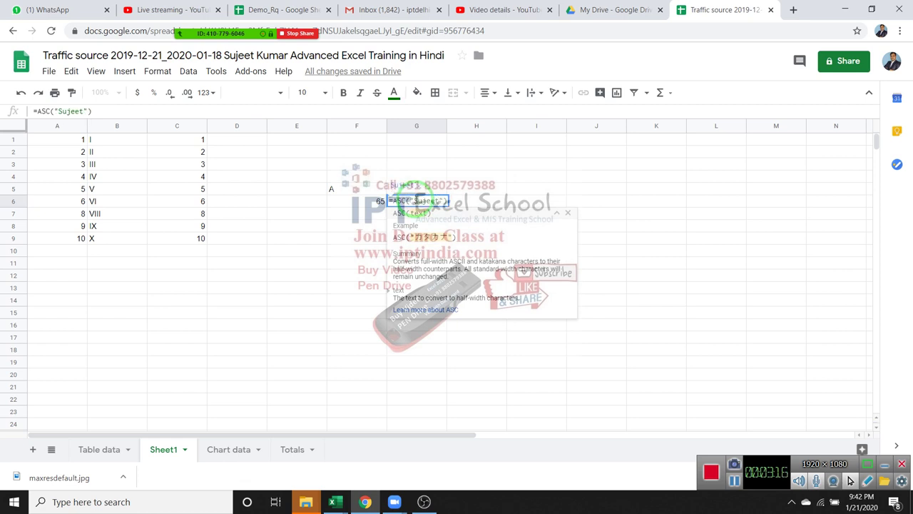
key(Return)
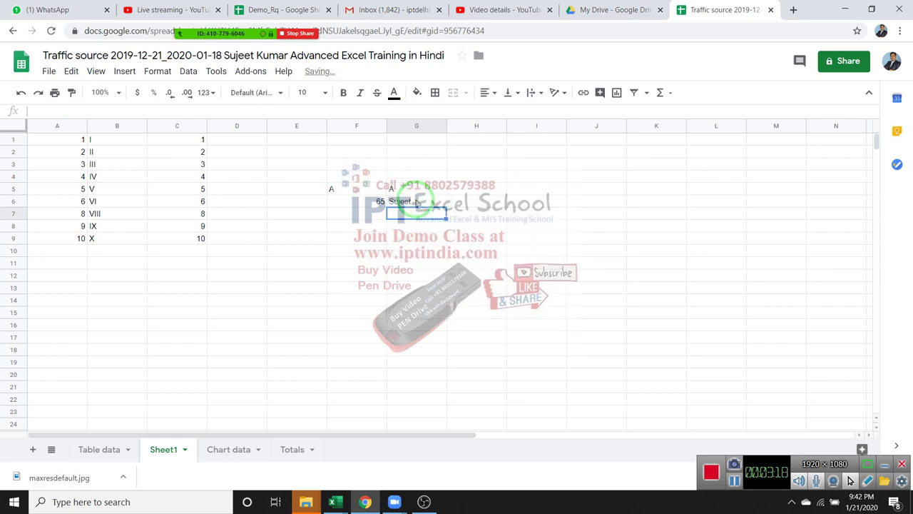
click(418, 202)
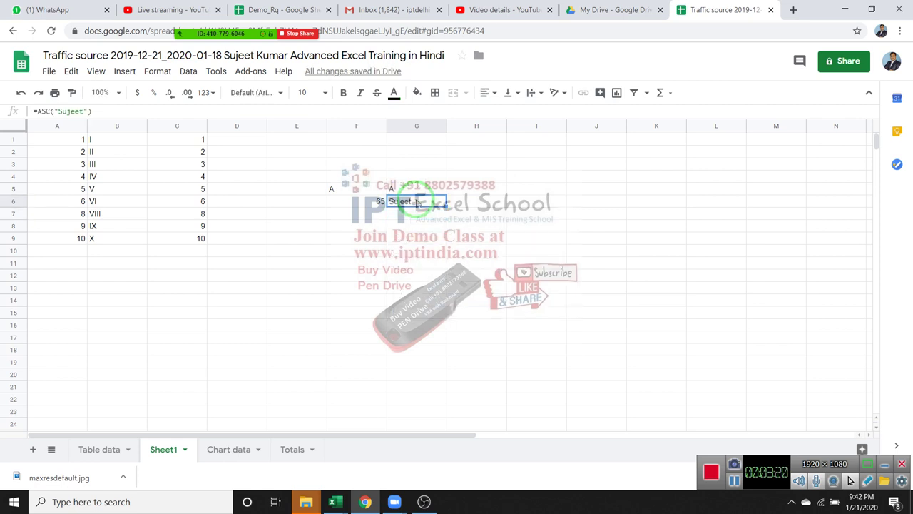
Step: Type the name into G7, then clear the ASC formula from G6
key(Return)
text(Sujeet)
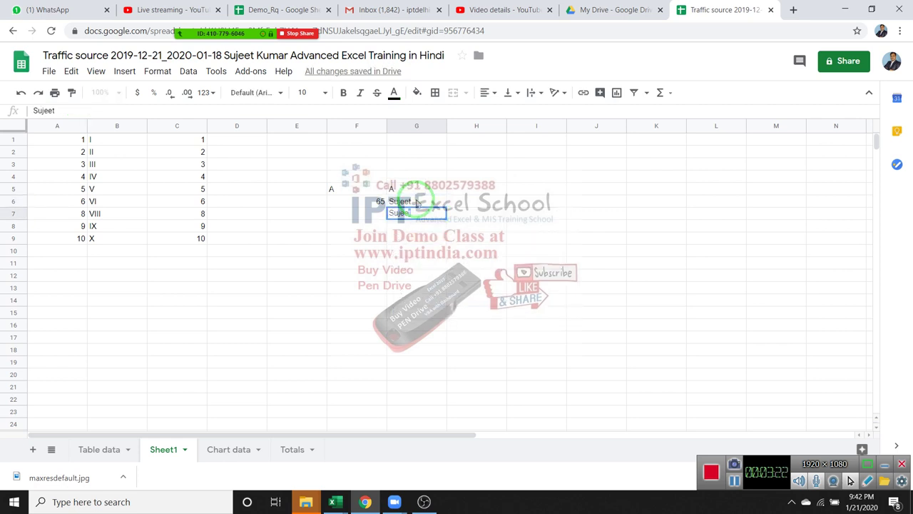
key(Return)
click(419, 203)
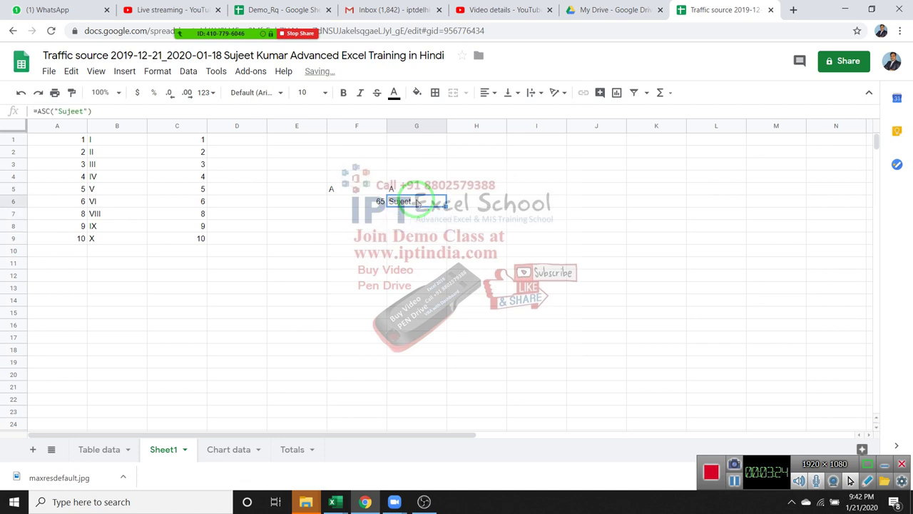
key(Delete)
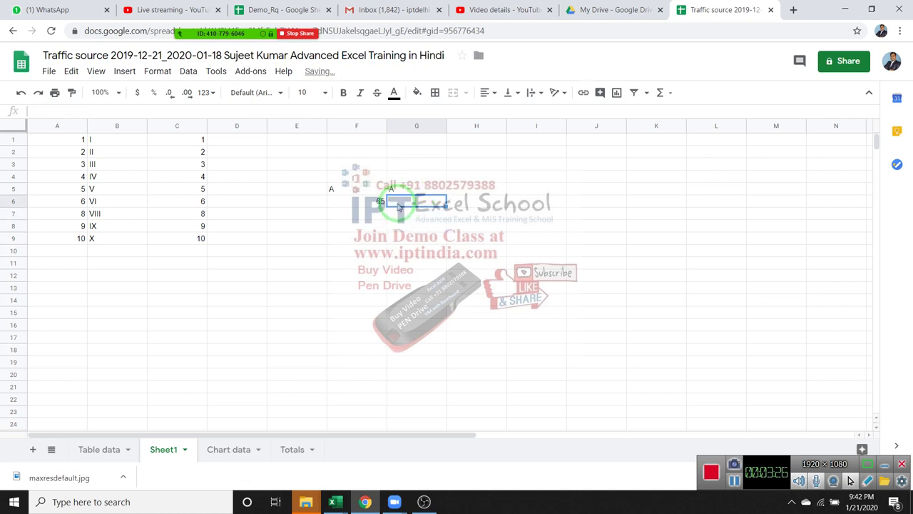
click(317, 250)
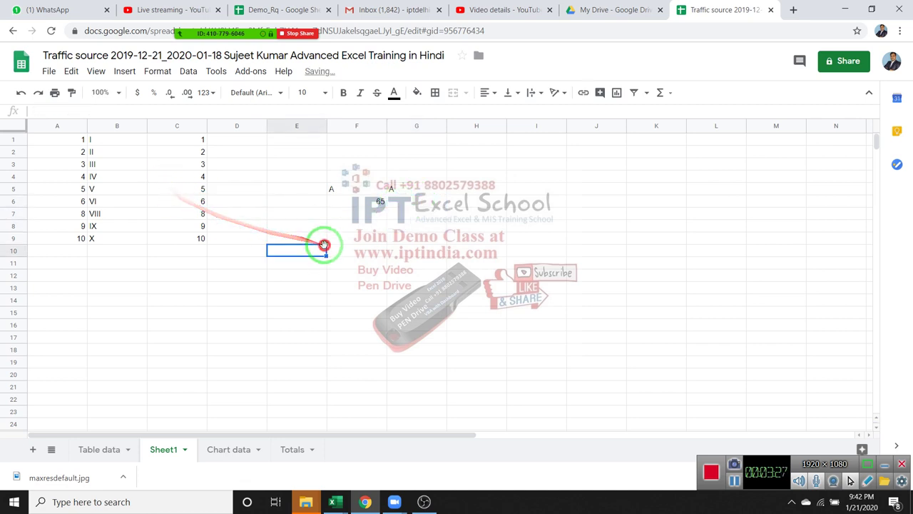
Step: Enter =CHAR(F6) in G6 to turn code 65 back into A
click(124, 71)
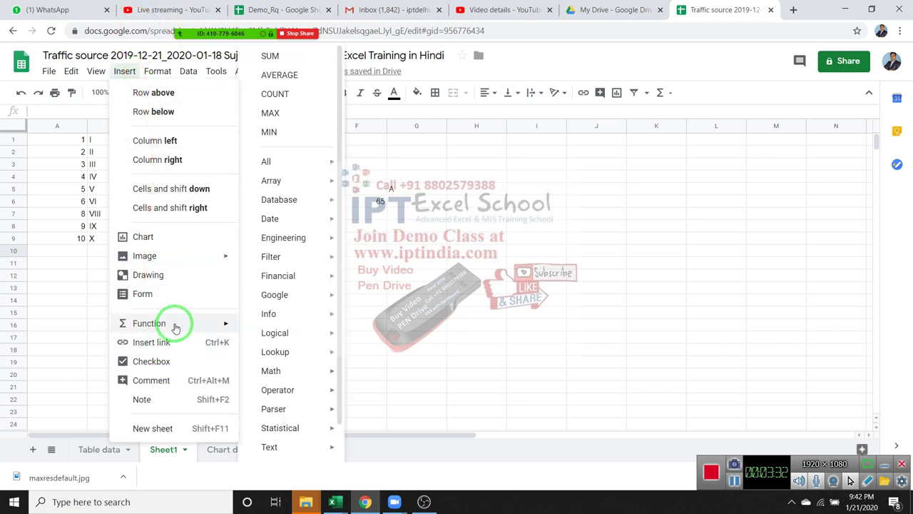
mouse_move(269, 446)
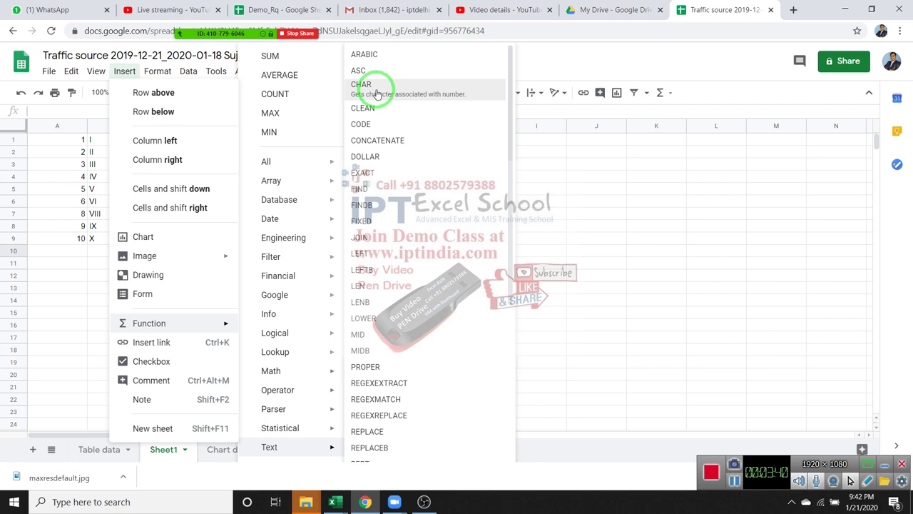
click(580, 254)
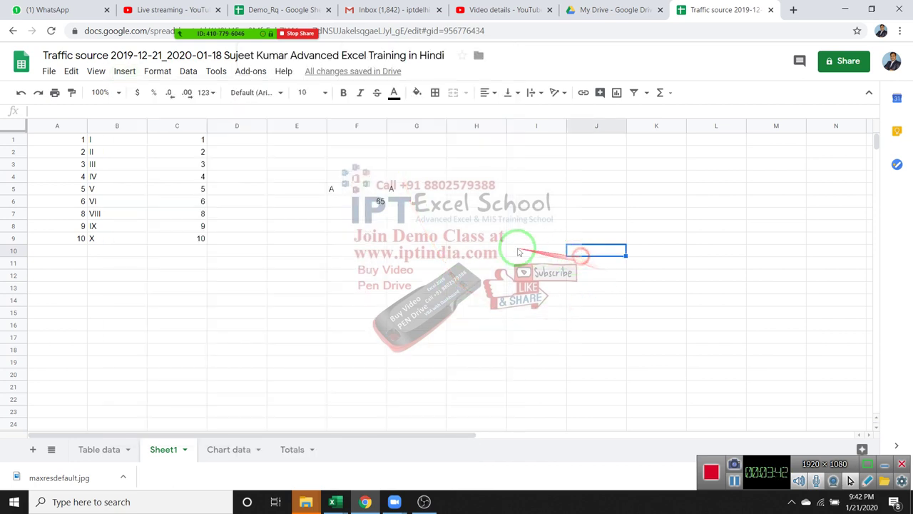
click(403, 201)
text(=c)
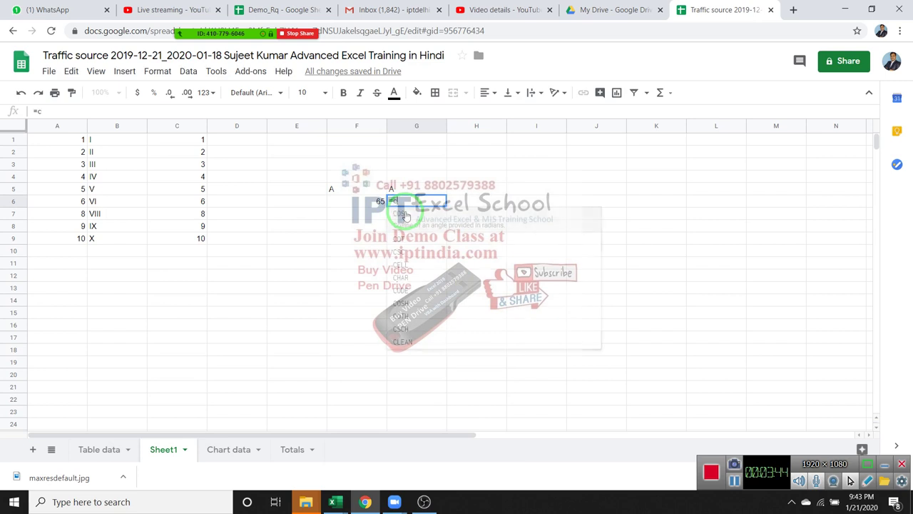
text(h)
click(402, 214)
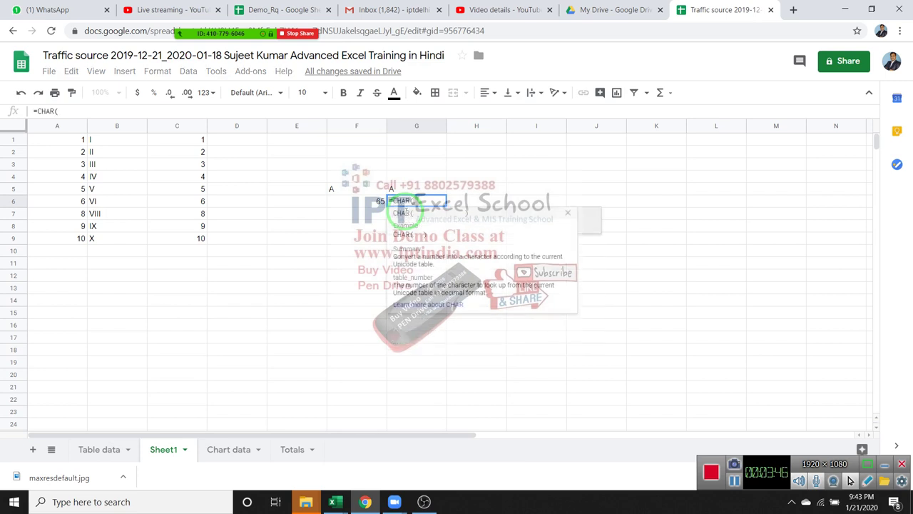
text(F6)
key(Return)
Step: Review the formulas in G6, F6, F5 and G5
key(Up)
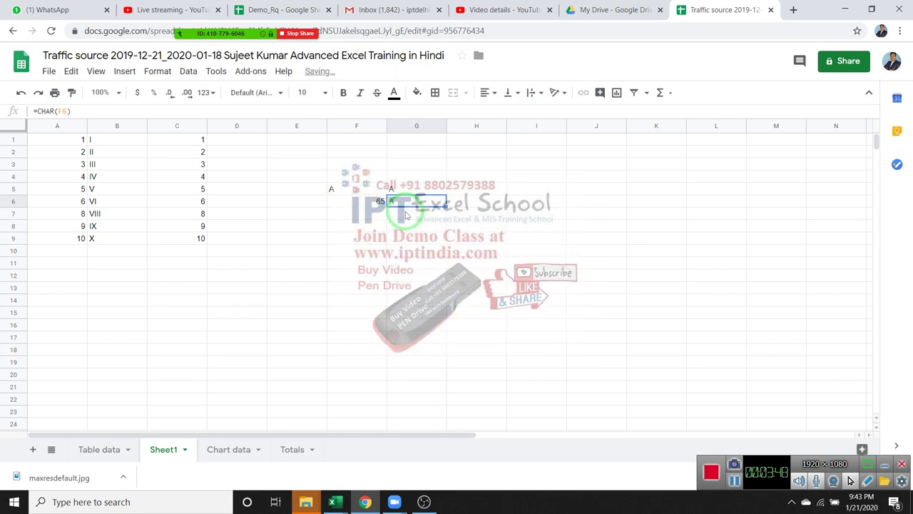
key(Left)
key(Up)
key(Right)
drag(418, 206, 448, 173)
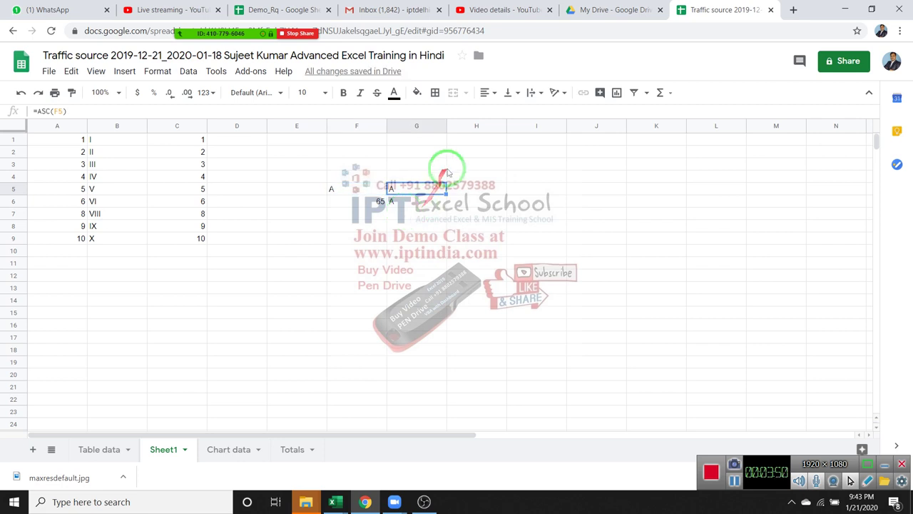
click(457, 153)
Step: Type a full name in H2 and pad it with extra spaces between the words
text(Sujeet Kumar)
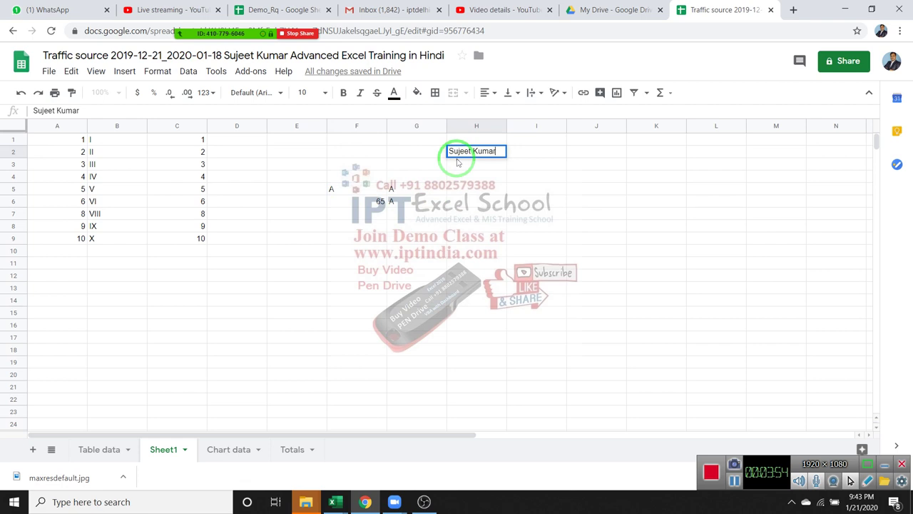
key(Return)
key(Up)
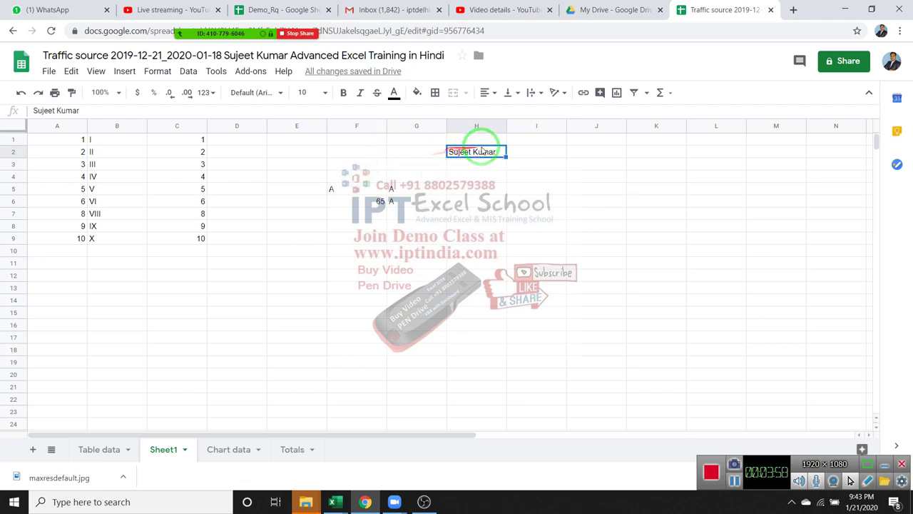
double_click(472, 152)
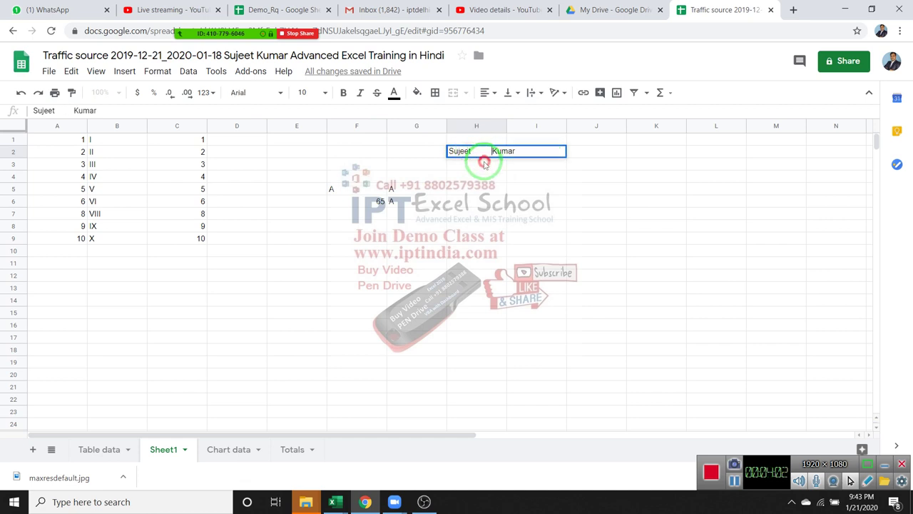
key(Return)
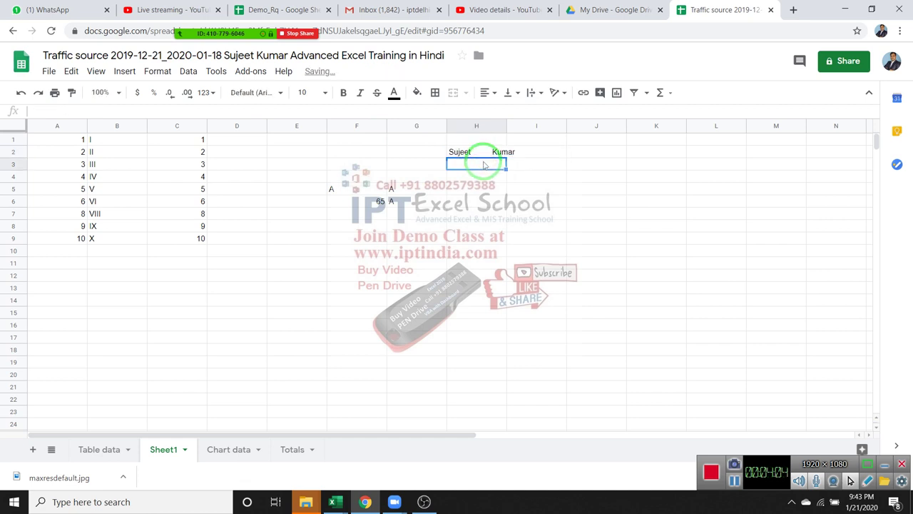
Step: Add leading spaces before the first name in H3
double_click(484, 165)
text(Sujeet)
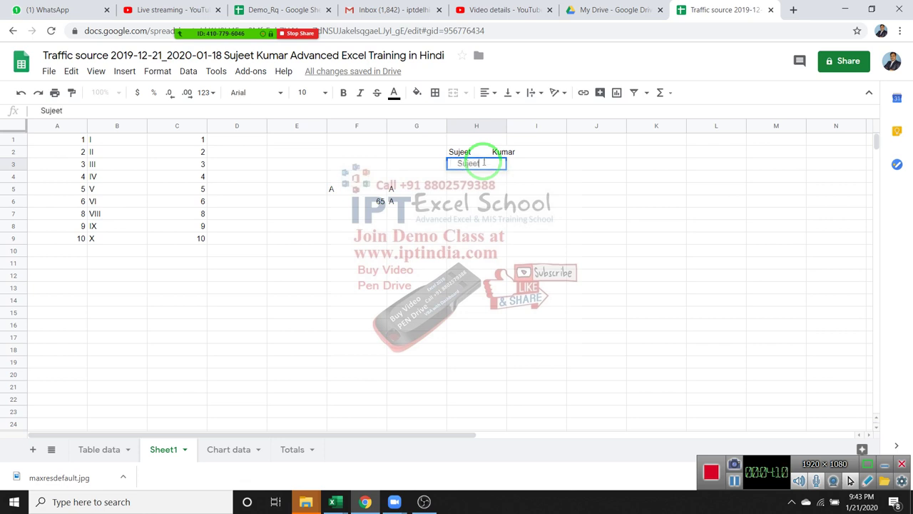
key(Return)
key(Up)
key(Up)
key(Right)
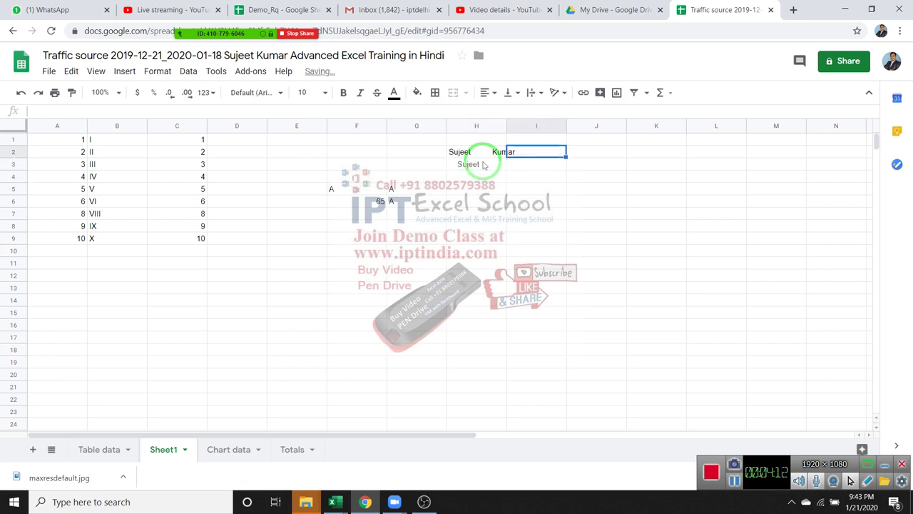
text(=)
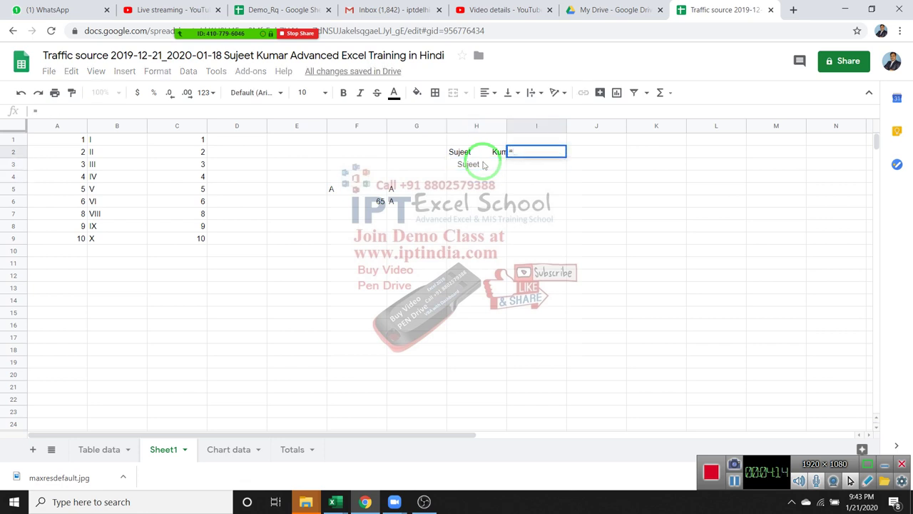
text(tr)
Step: Complete =TRIM(H2) in I2 to clean the space-padded full name
key(Tab)
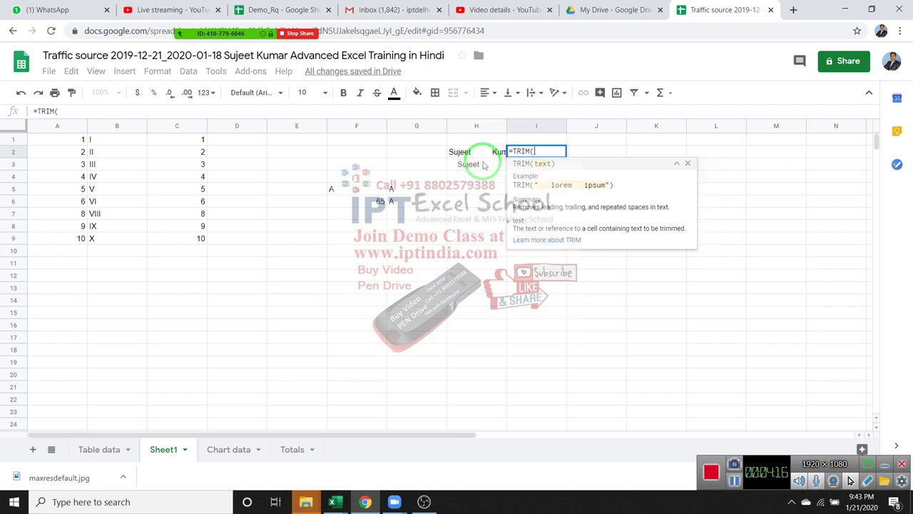
click(482, 156)
key(Return)
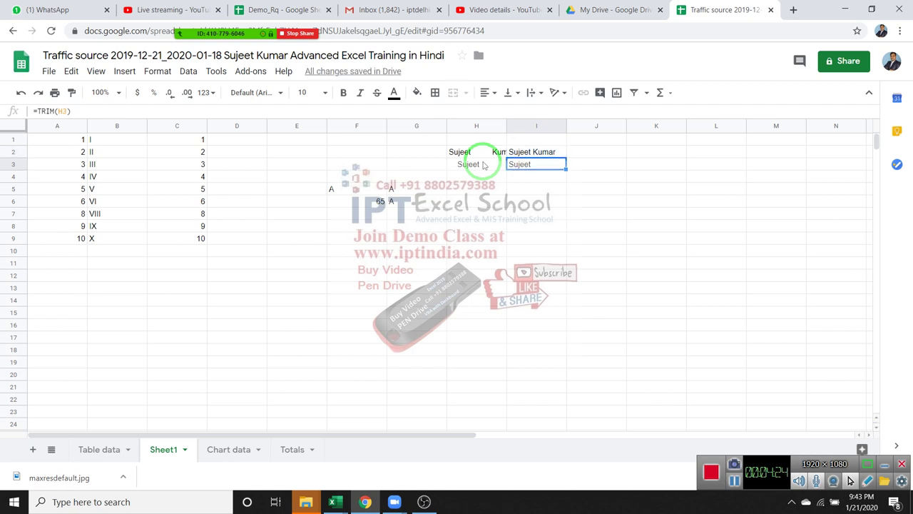
Step: Type a two-line name in H5, using Alt+Enter for the line break
key(Down)
key(Down)
key(Left)
text(S)
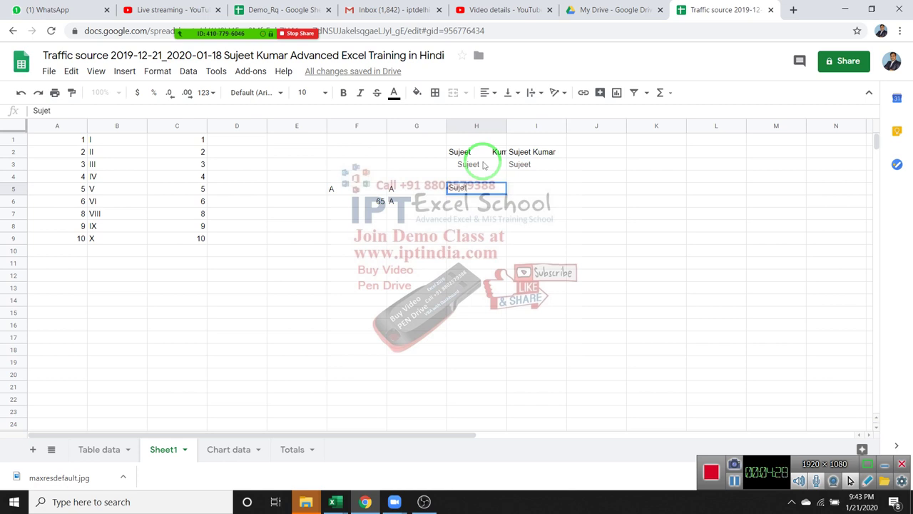
key(alt+Return)
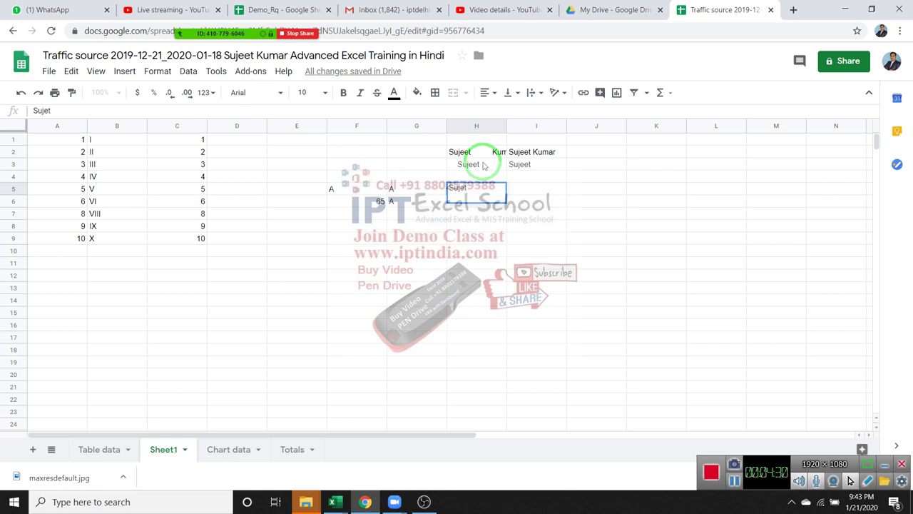
text(Kumar)
key(Tab)
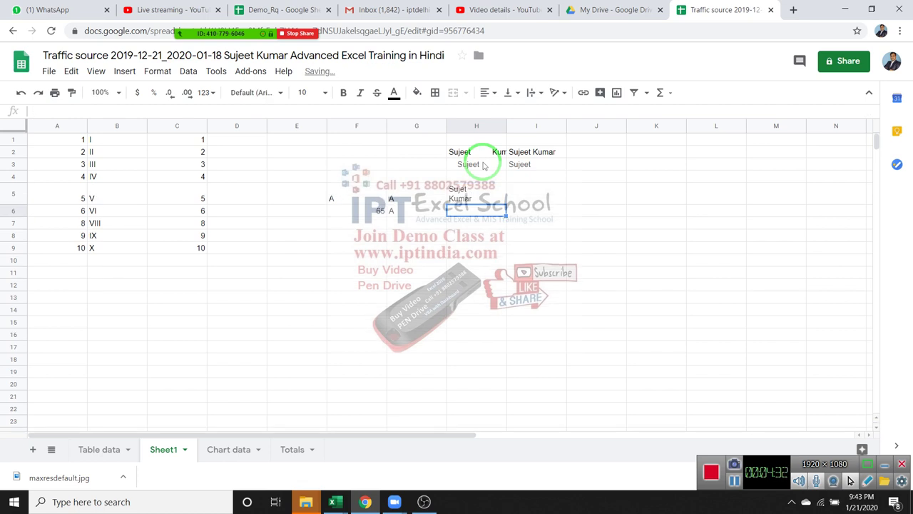
Step: Enter =TRIM(H5) in I5, which keeps the line break
text(=t)
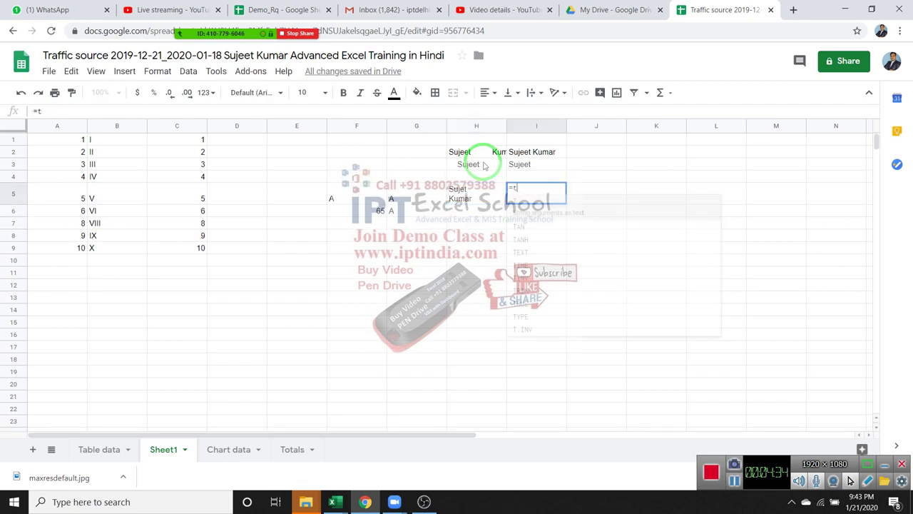
text(r)
key(Tab)
key(Left)
key(Return)
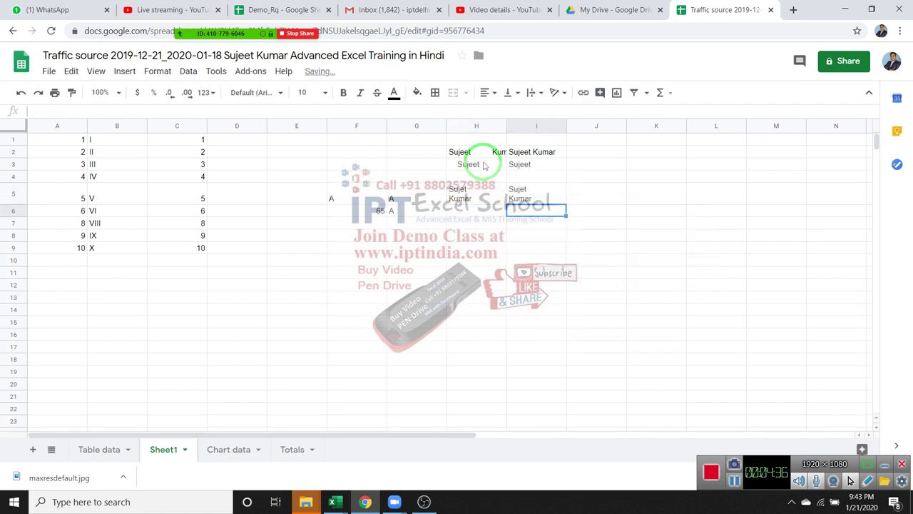
key(Up)
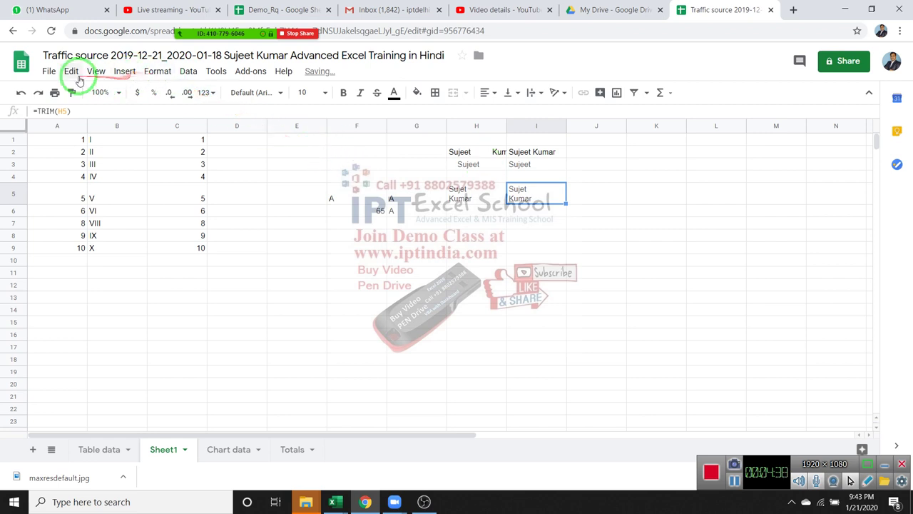
click(50, 72)
click(217, 72)
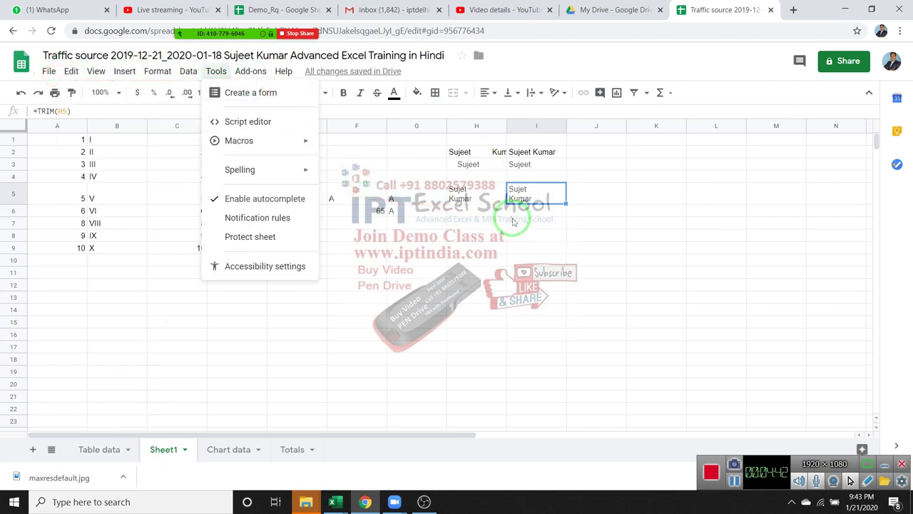
click(502, 221)
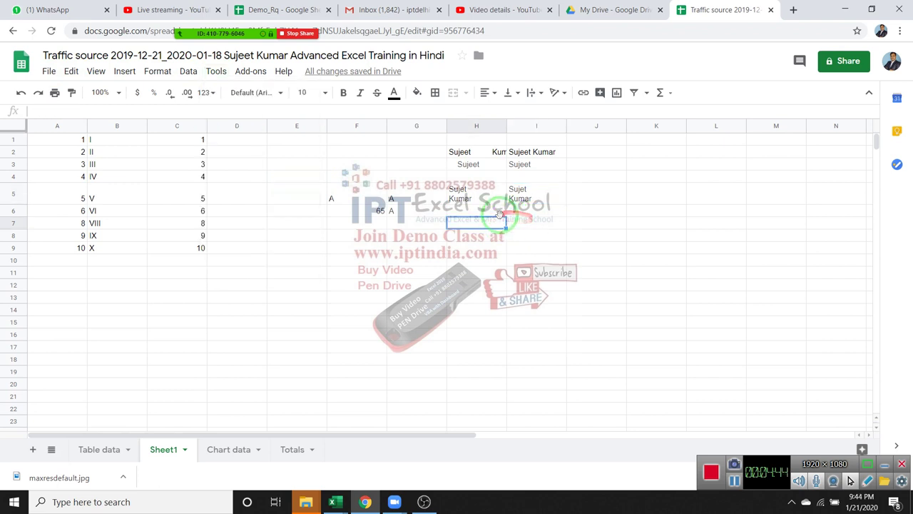
text(=)
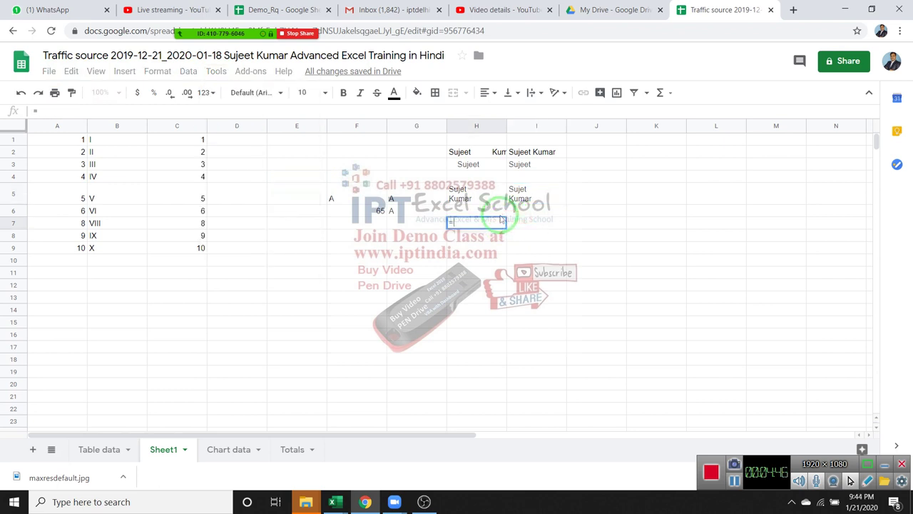
text(tr)
key(Up)
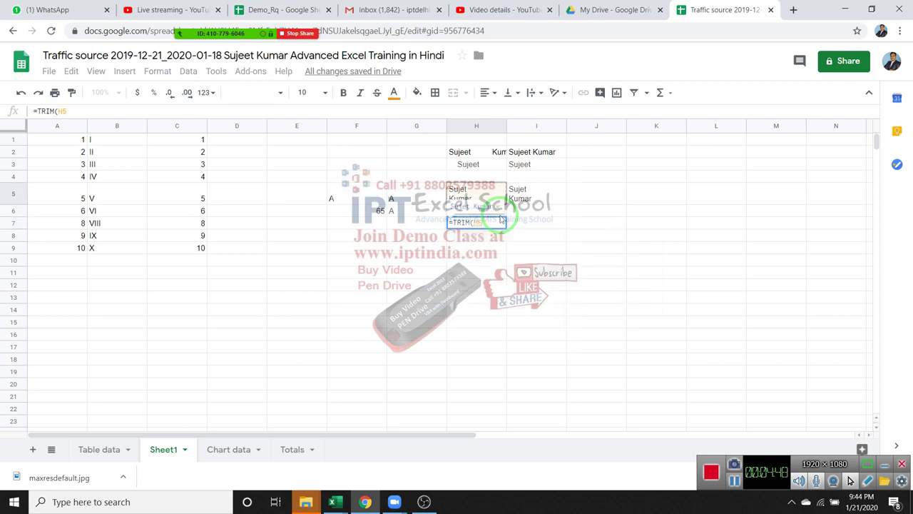
key(Up)
key(Return)
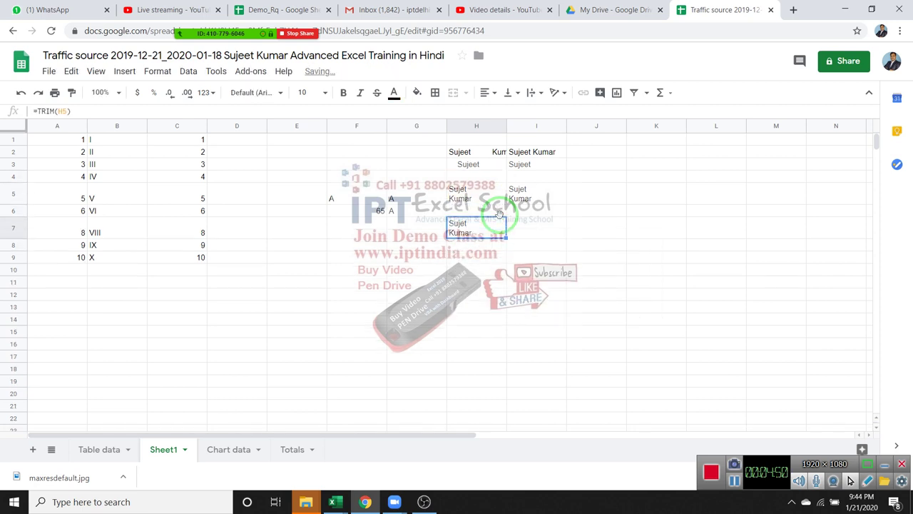
drag(500, 214, 136, 127)
drag(74, 83, 428, 129)
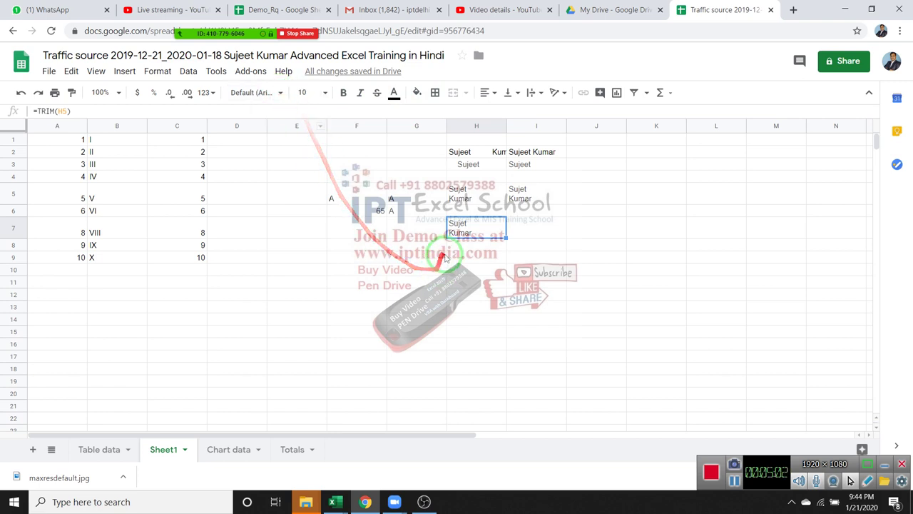
click(496, 257)
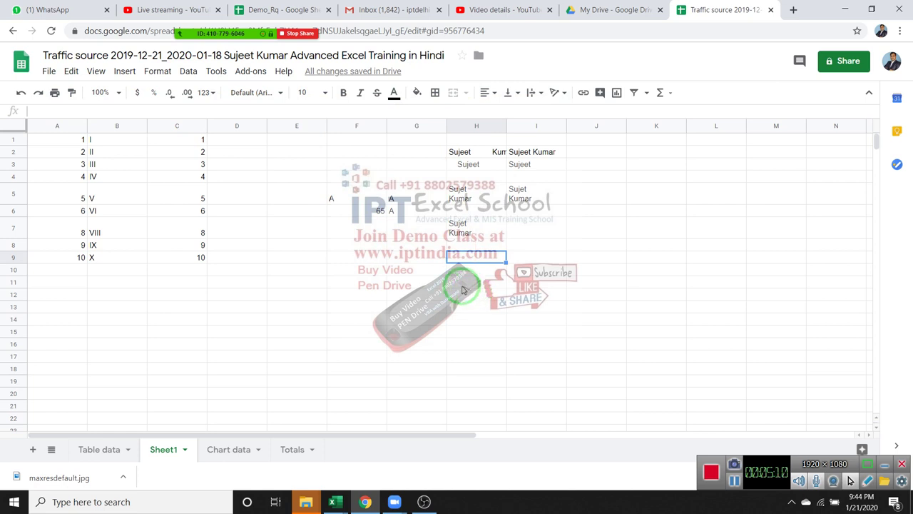
click(460, 228)
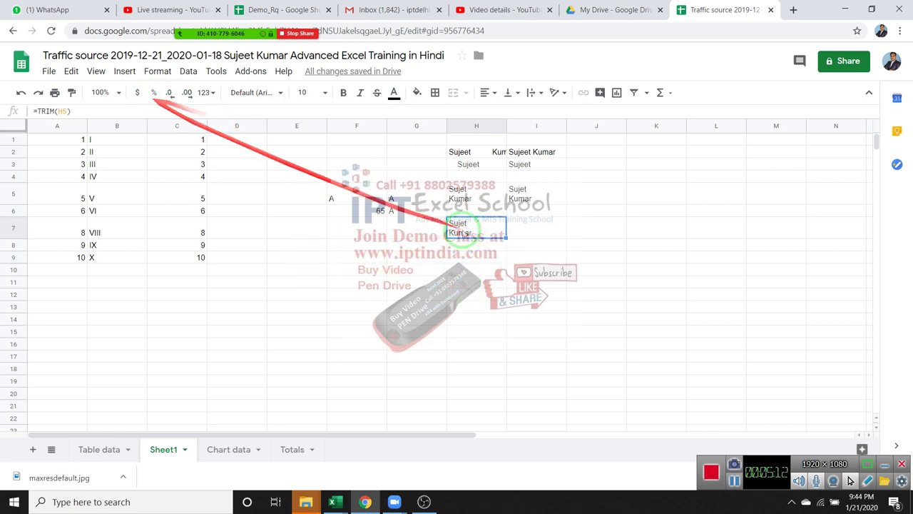
right_click(498, 229)
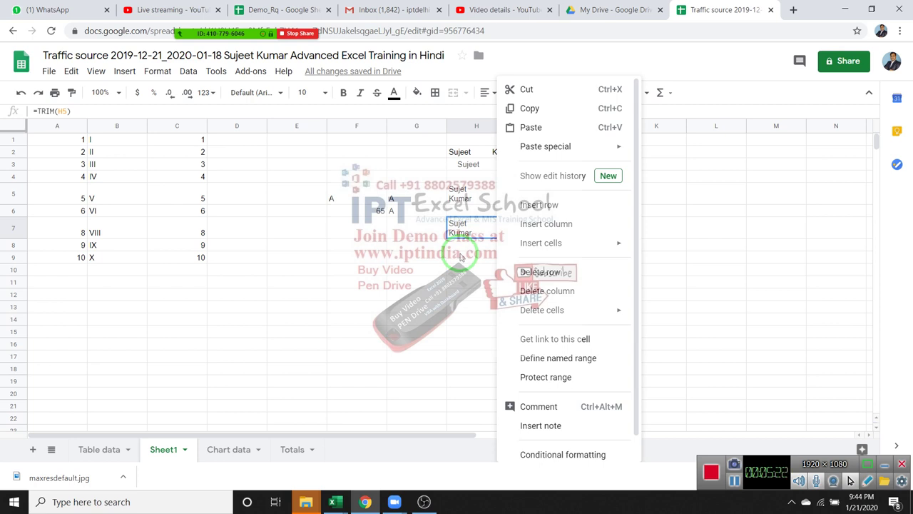
key(Escape)
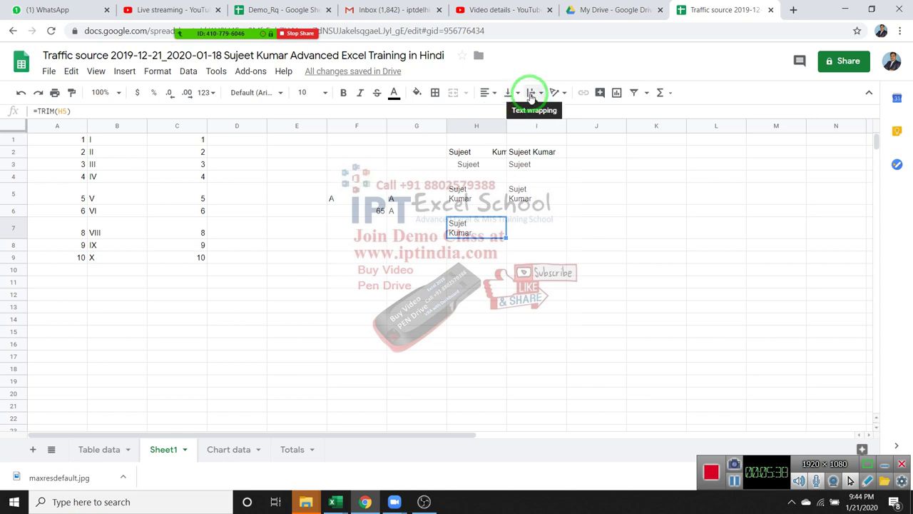
Step: Try different text wrapping modes on H7, including Clip
click(529, 95)
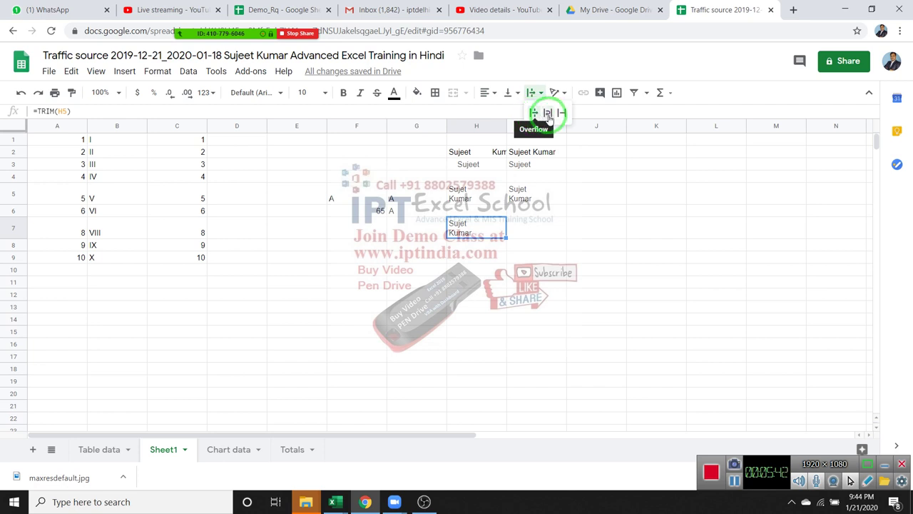
click(560, 112)
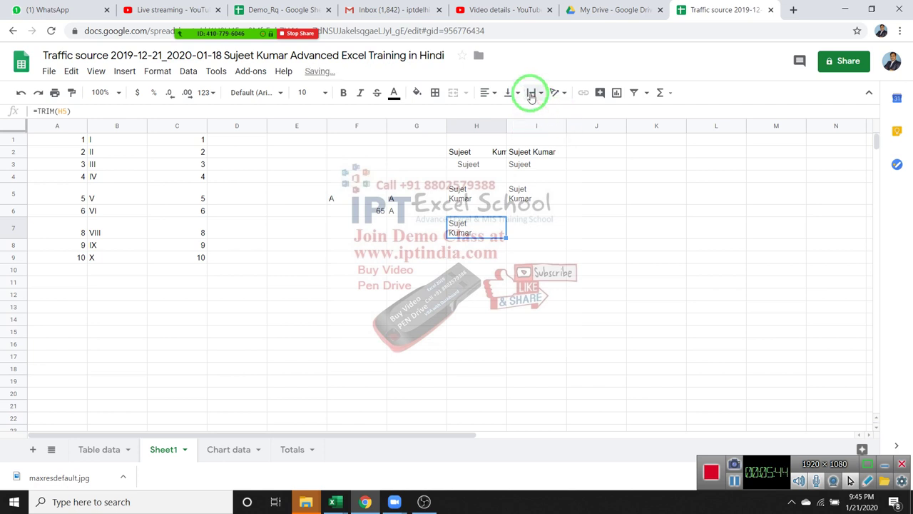
click(531, 93)
click(534, 112)
Step: Widen column H by dragging its header border so the names show fully
click(476, 194)
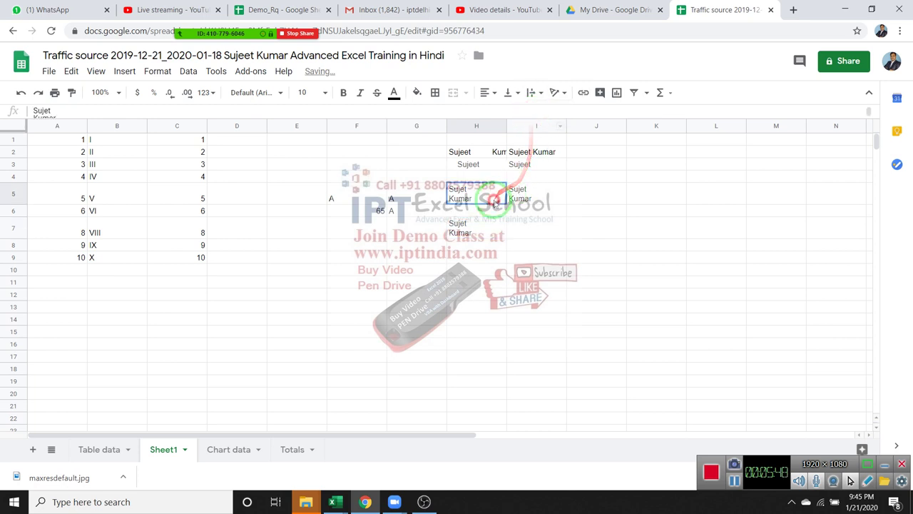
click(477, 228)
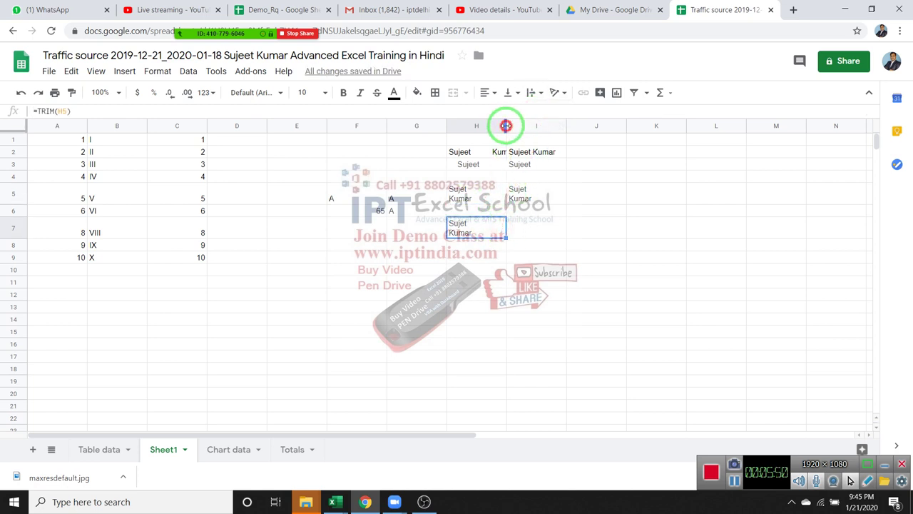
mouse_move(508, 126)
mouse_down()
mouse_move(560, 126)
mouse_move(517, 126)
mouse_up()
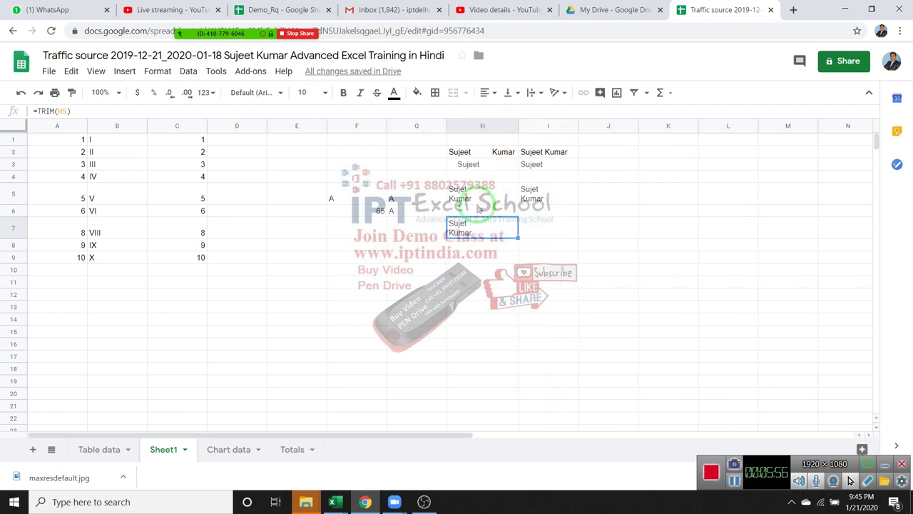
Step: Enter =LEN(H7) in H8 to count the 12 characters in H7
click(533, 227)
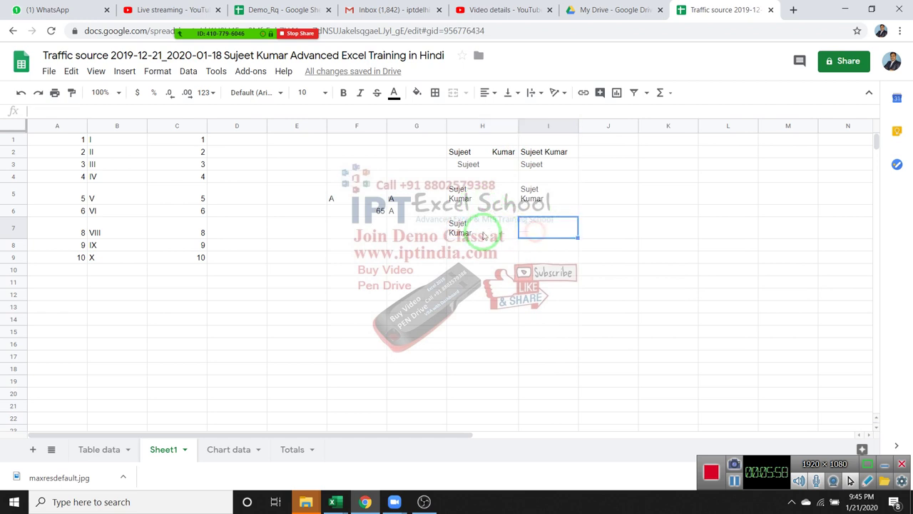
click(482, 232)
click(484, 248)
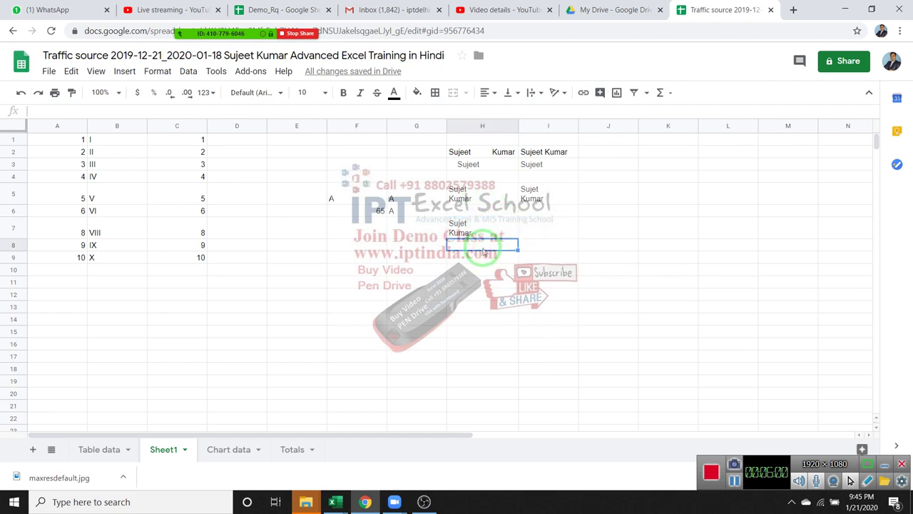
text(=tr)
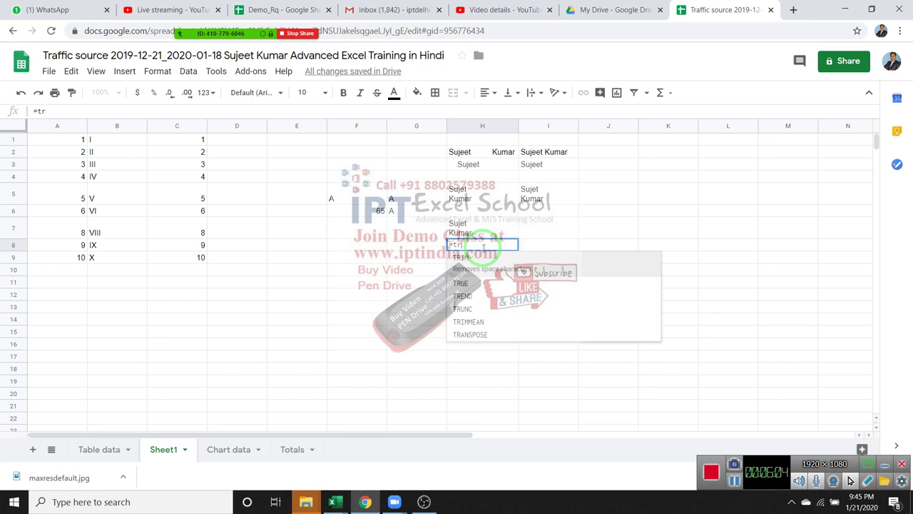
key(BackSpace)
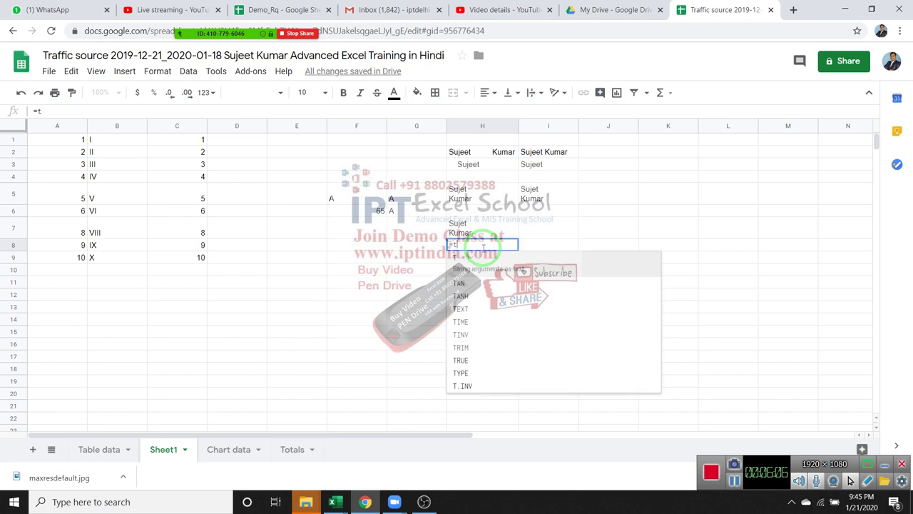
key(BackSpace)
text(1e)
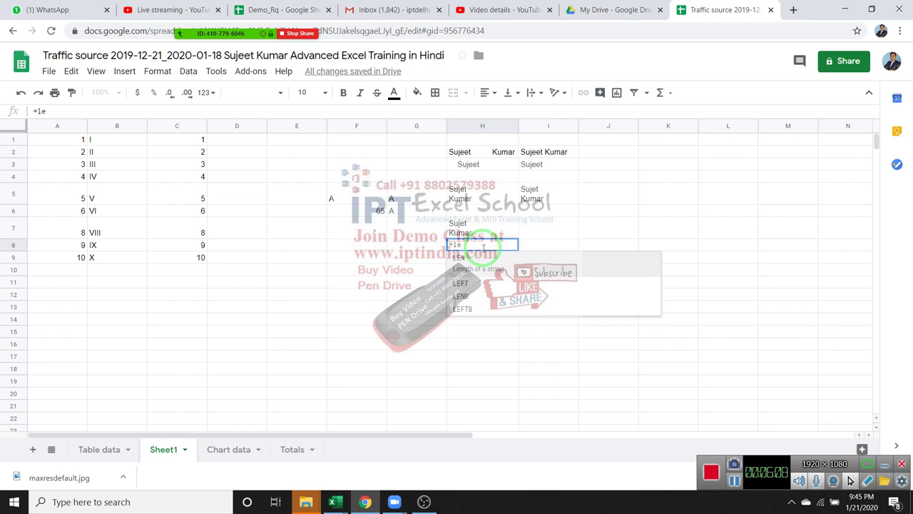
text(n(h7))
key(Return)
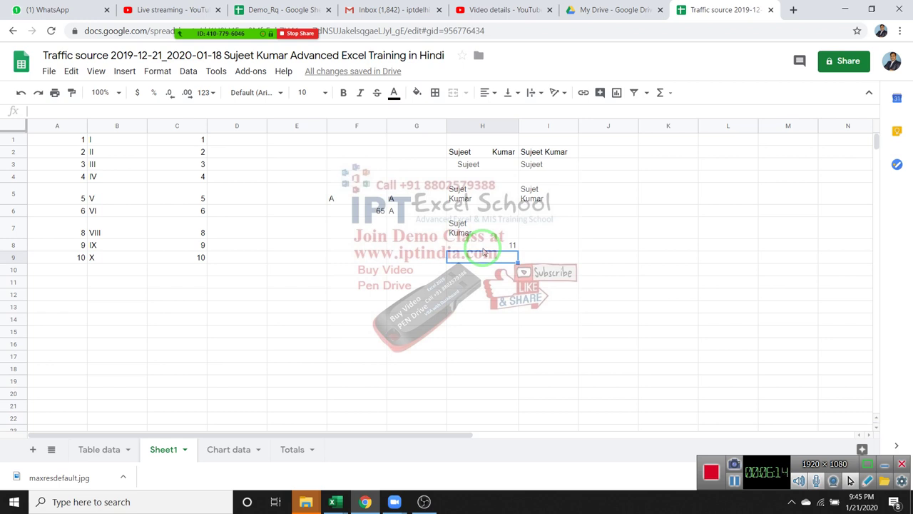
Step: Correct the spelling of the first name in H5 so H7 updates
click(483, 250)
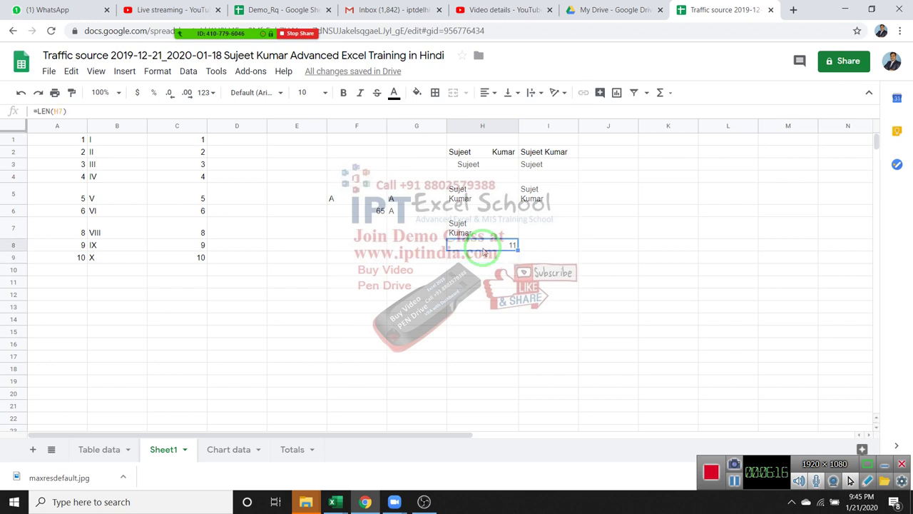
key(Up)
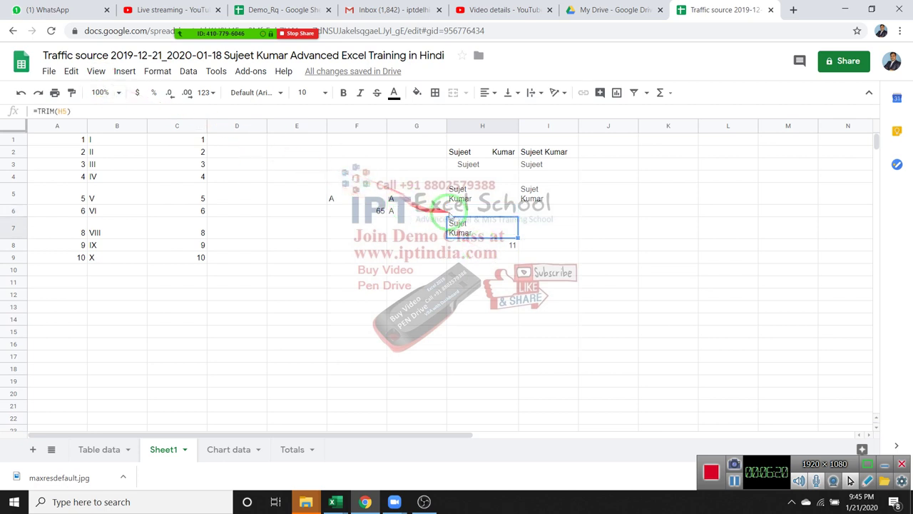
double_click(465, 223)
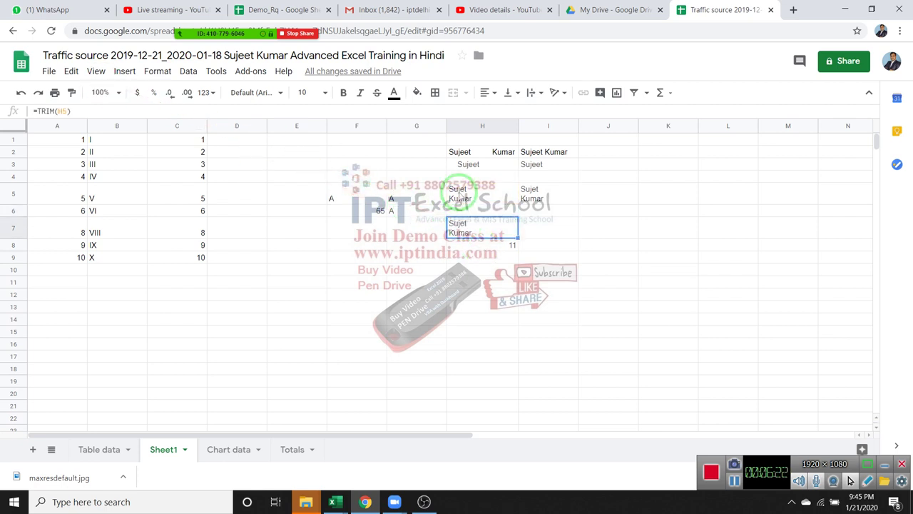
click(461, 191)
click(481, 195)
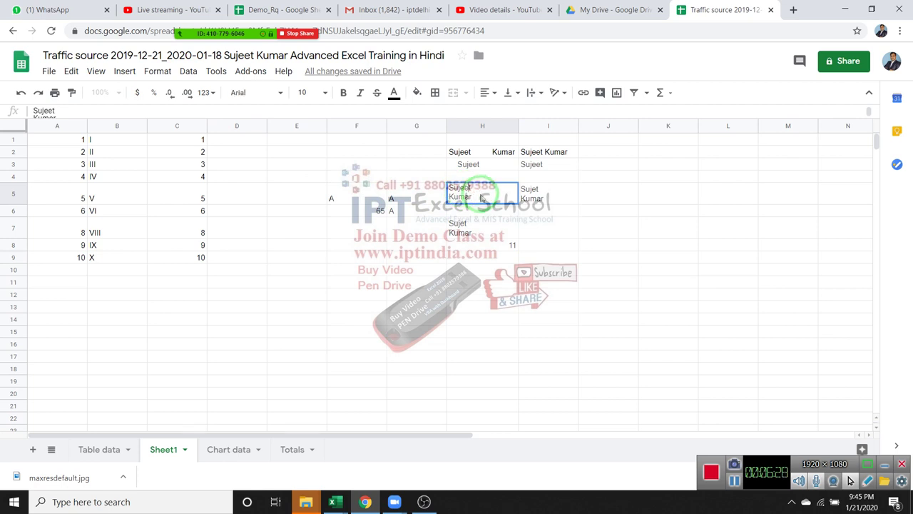
click(465, 230)
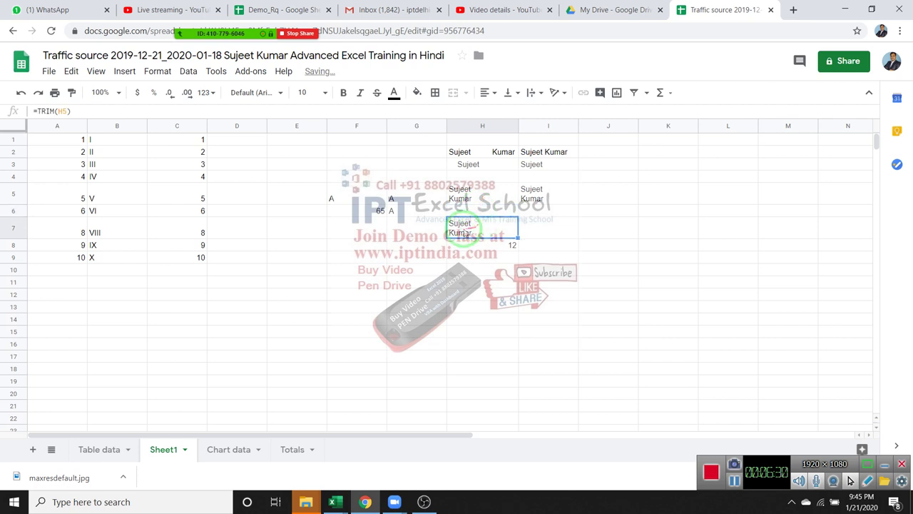
click(543, 235)
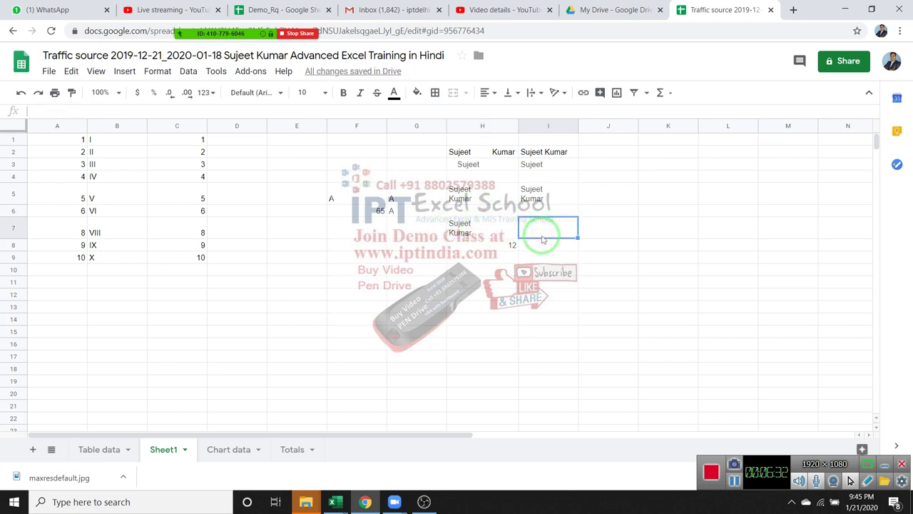
Step: Enter =CLEAN(H7) in I7, compare it with H7, then switch to the Gmail inbox tab
text(=cl)
click(542, 237)
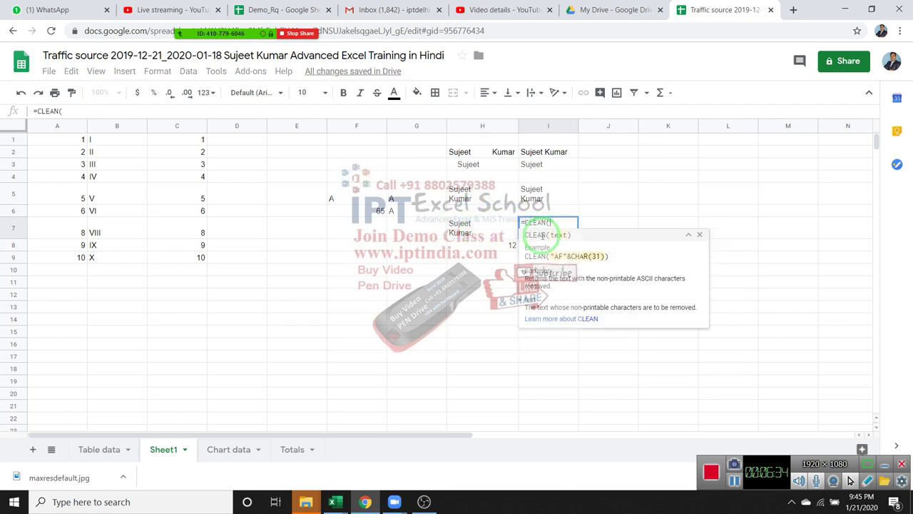
text(H7)
key(Return)
click(543, 235)
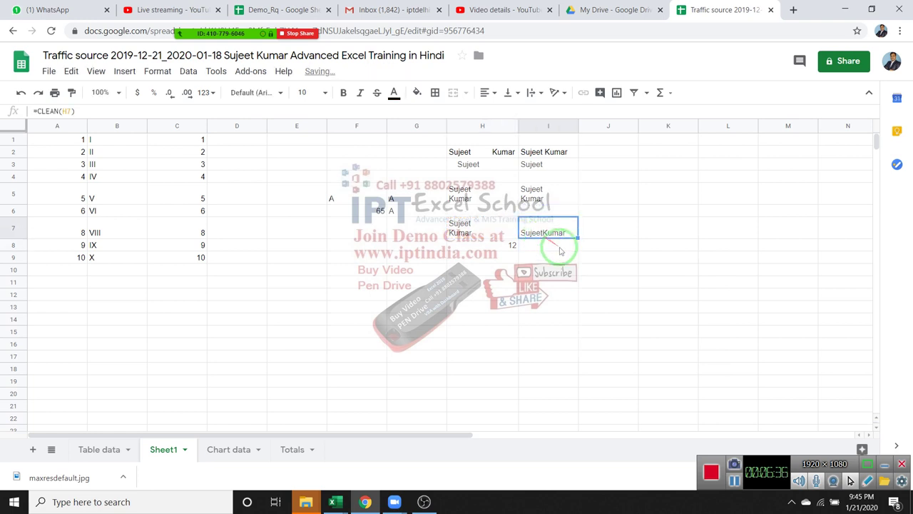
click(467, 236)
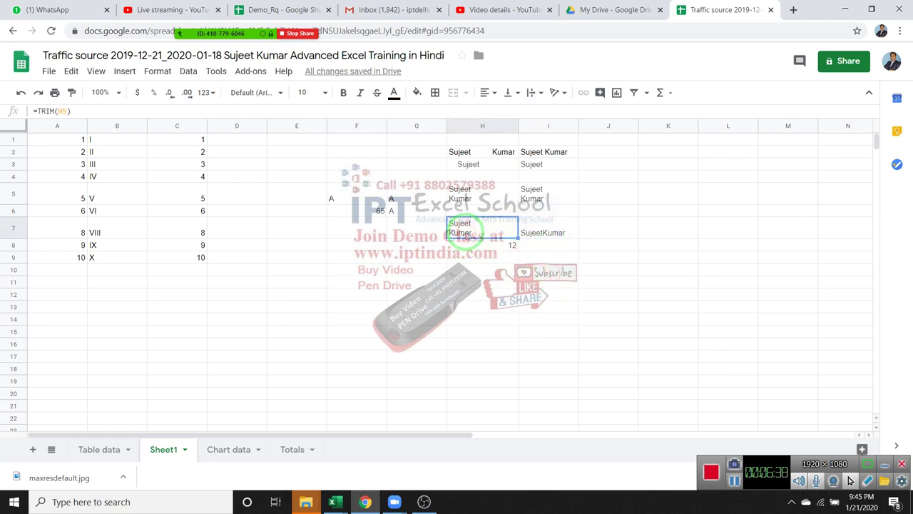
click(546, 232)
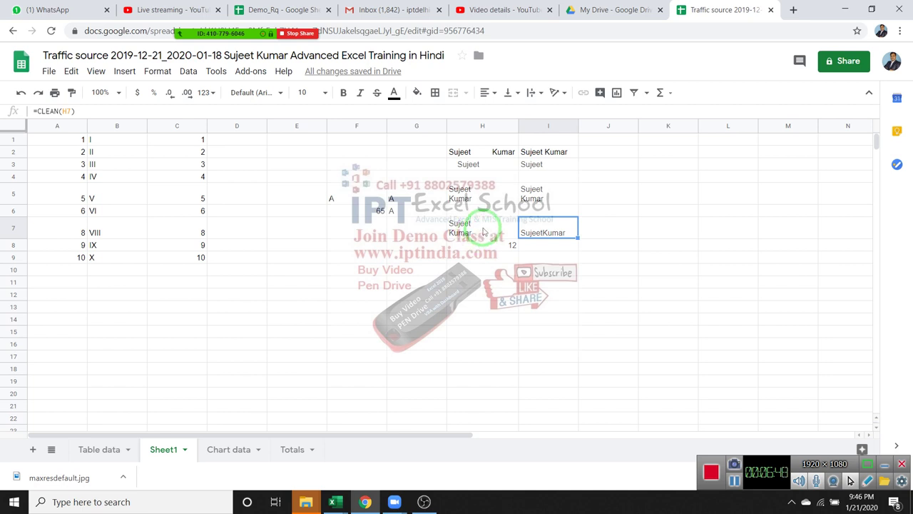
click(400, 9)
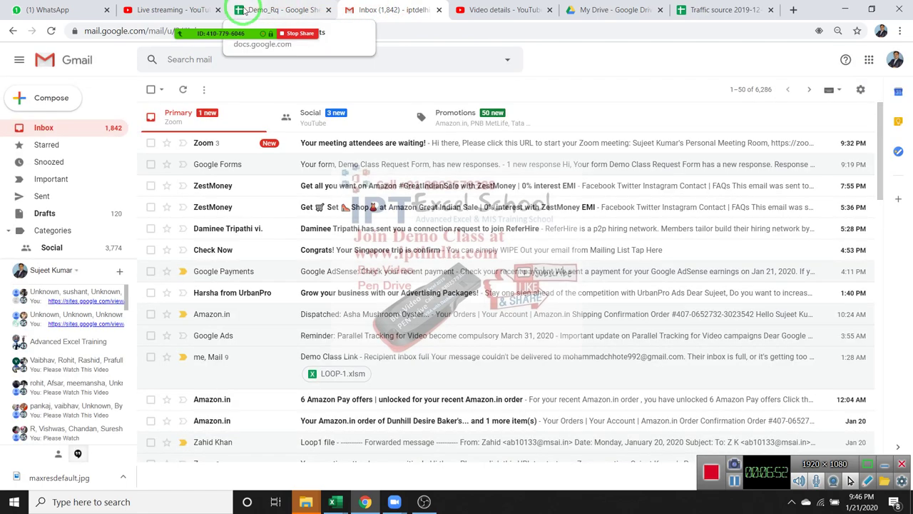
Step: Return to the Traffic source spreadsheet and review I7's =CLEAN(H7) one-line result
click(250, 10)
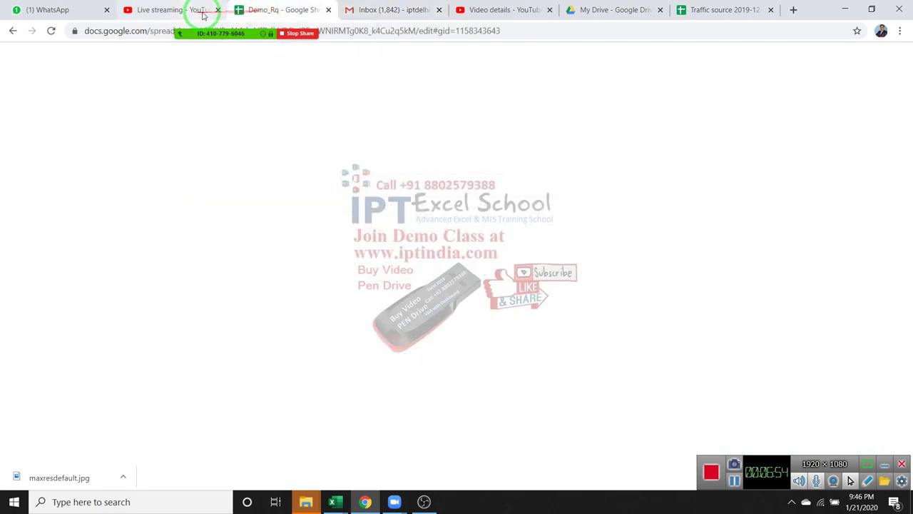
click(690, 10)
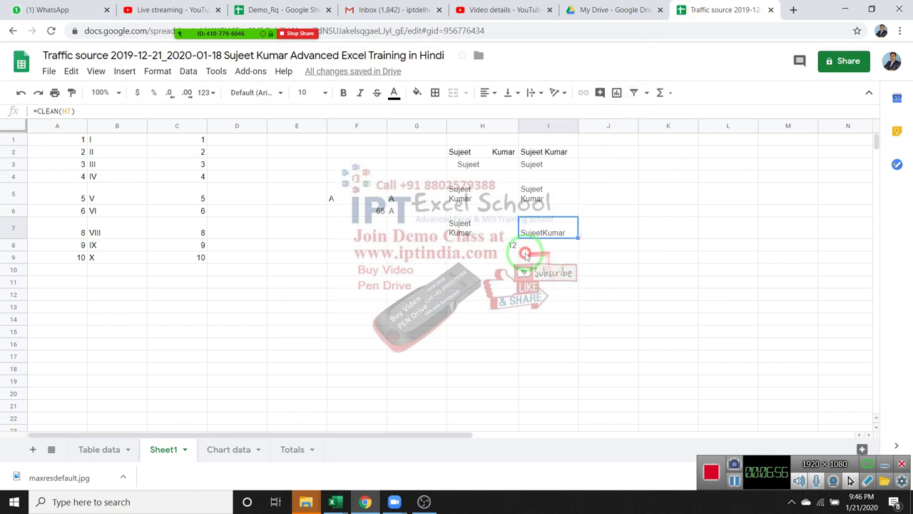
drag(297, 126, 596, 121)
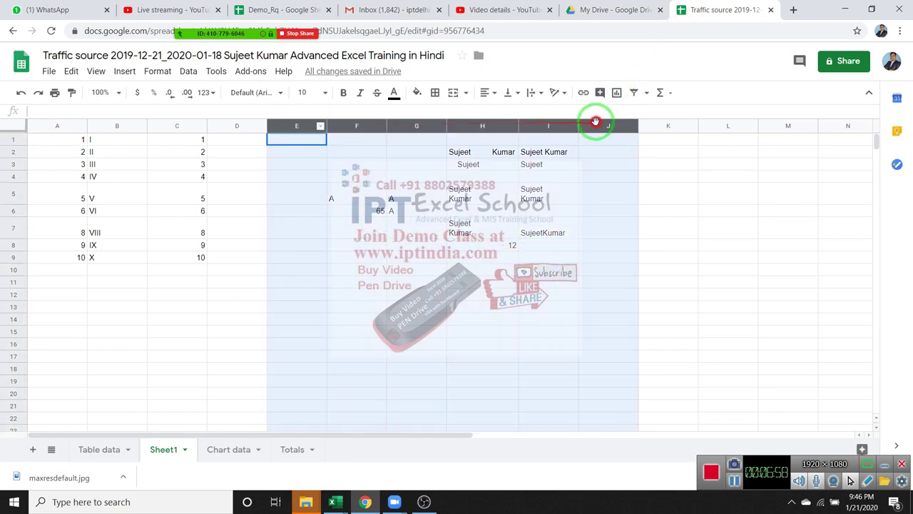
click(551, 274)
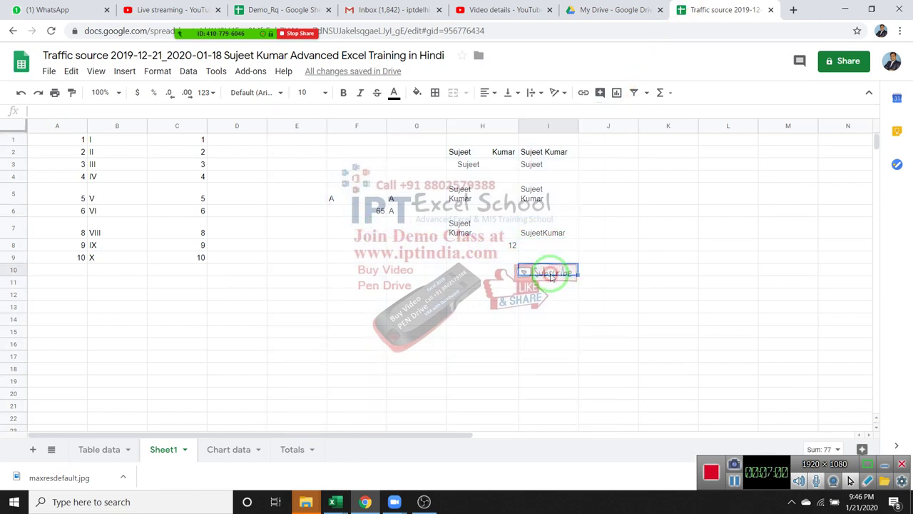
click(544, 234)
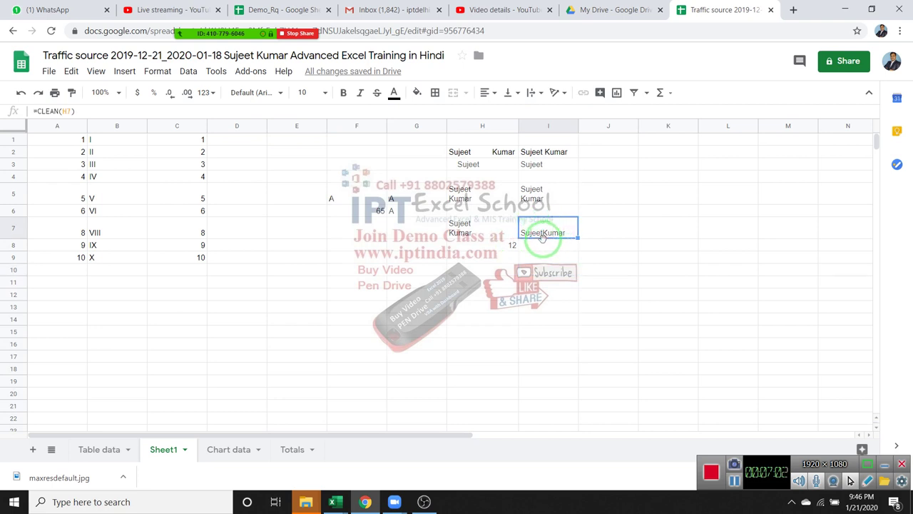
click(104, 125)
click(526, 231)
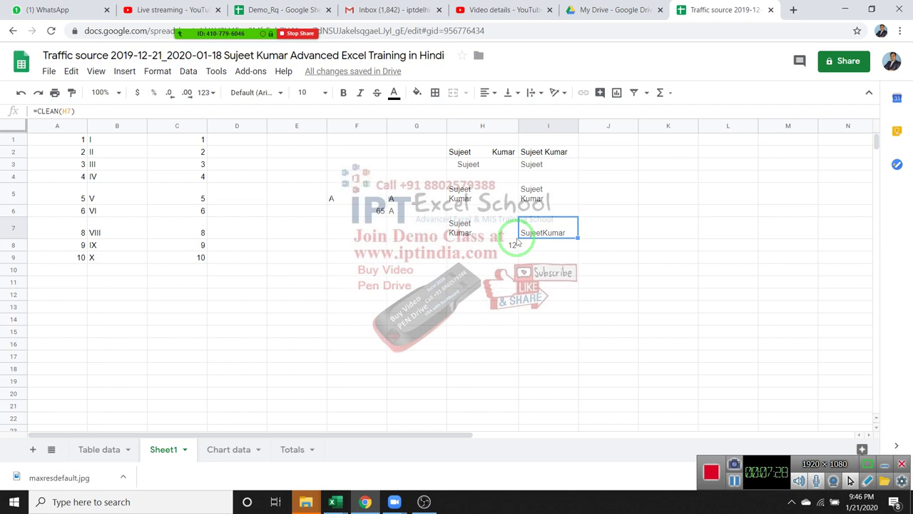
Step: Enter the sample number 123.963.321 in K1
click(657, 140)
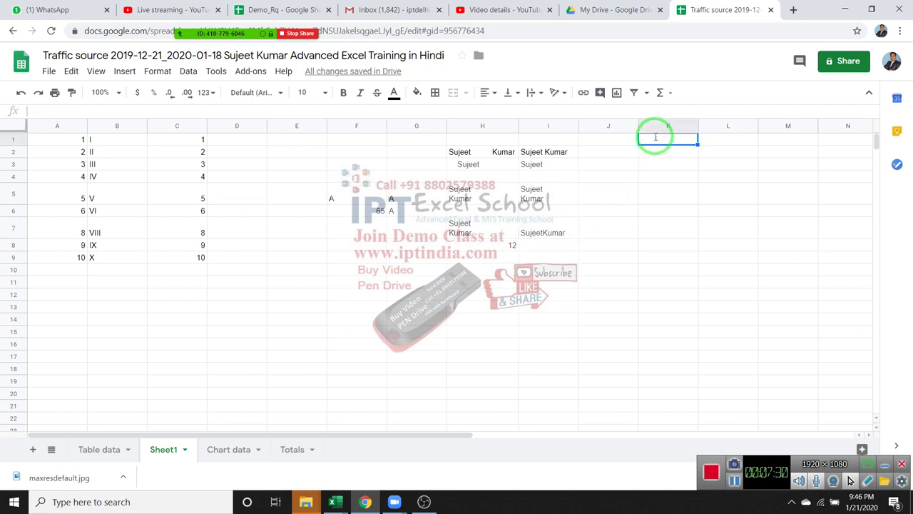
text(123.9)
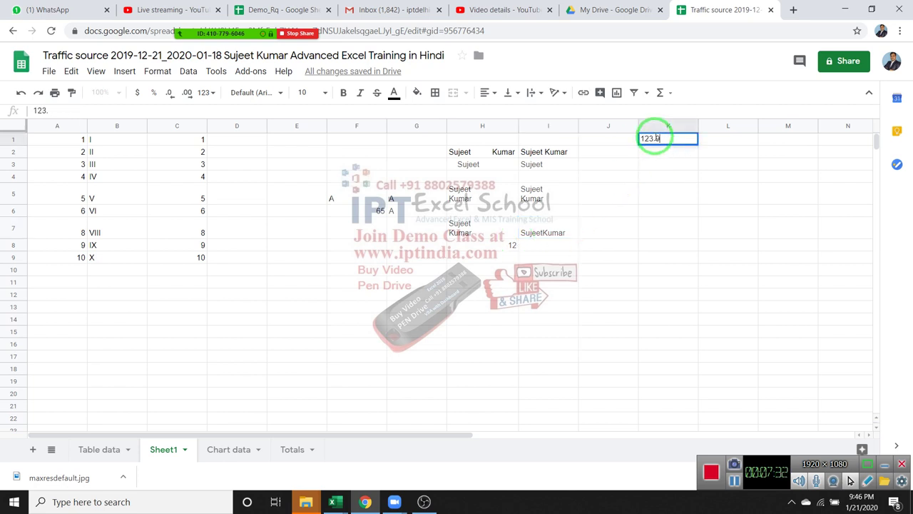
text(63.321)
key(Return)
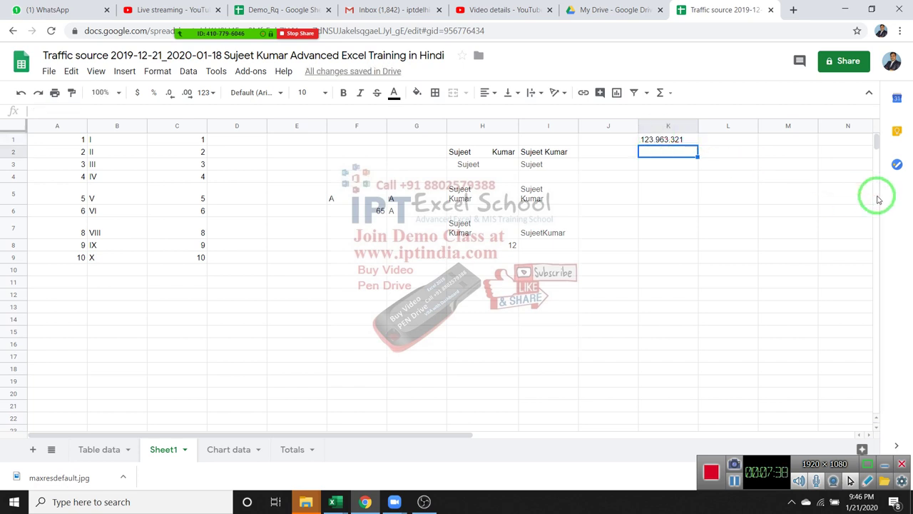
Step: Enter =SUBSTITUTE(K1,".","-") in K2 to replace the dots with dashes
text(=su)
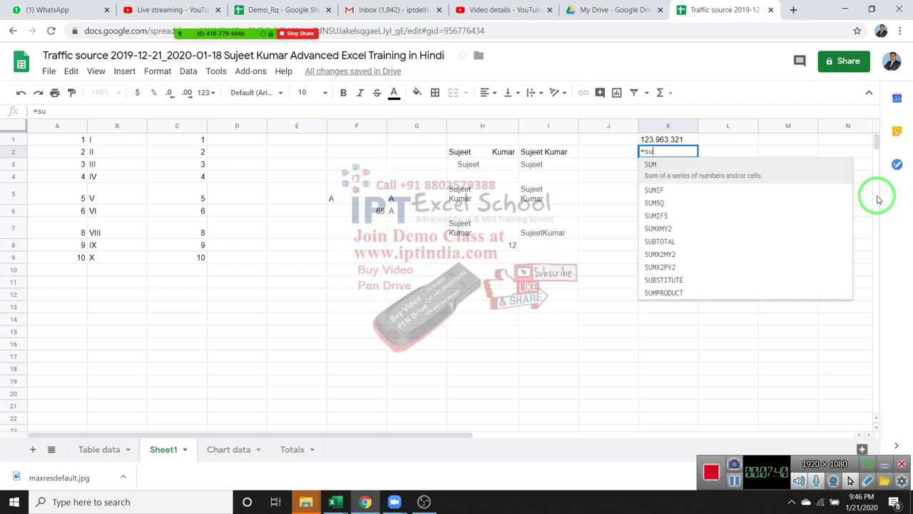
text(b)
key(Down)
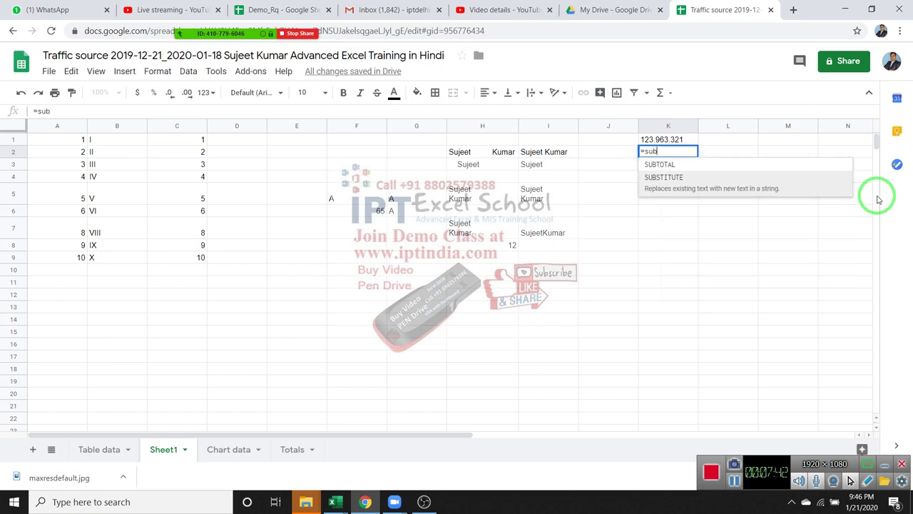
key(Tab)
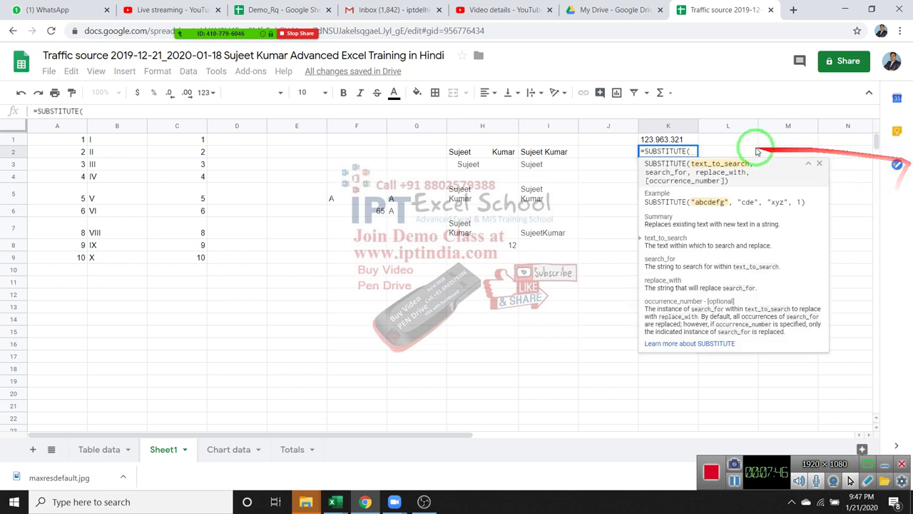
click(684, 141)
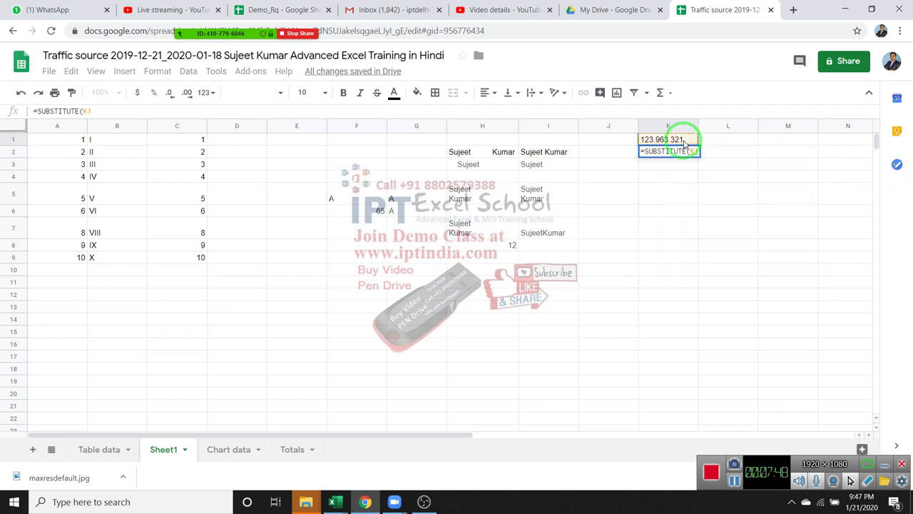
text(,")
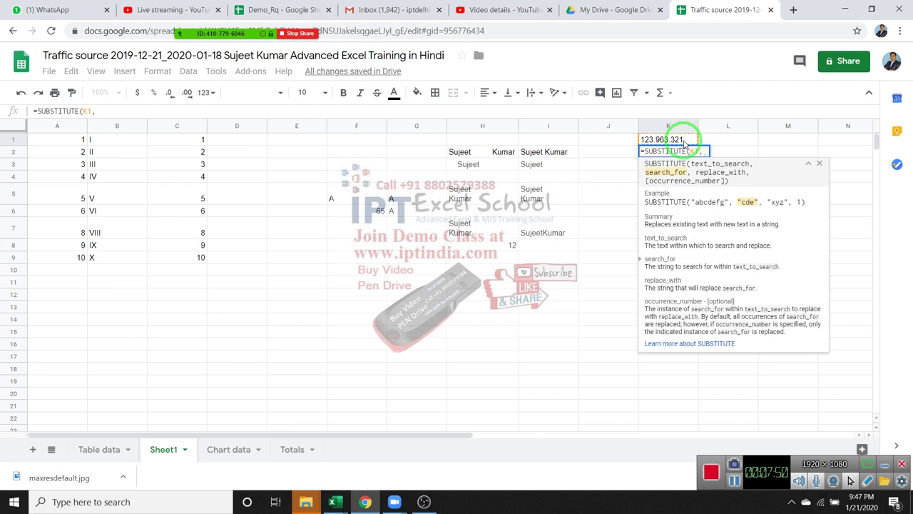
text(.)
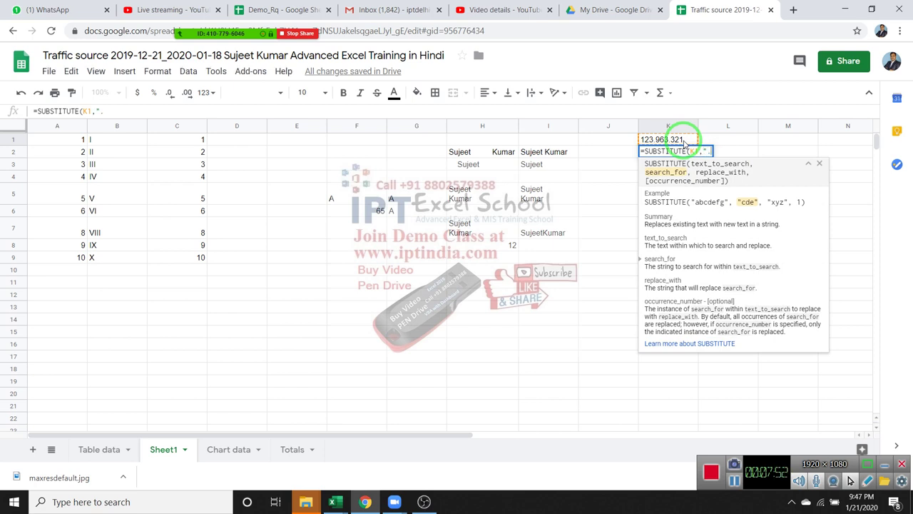
text(","-)
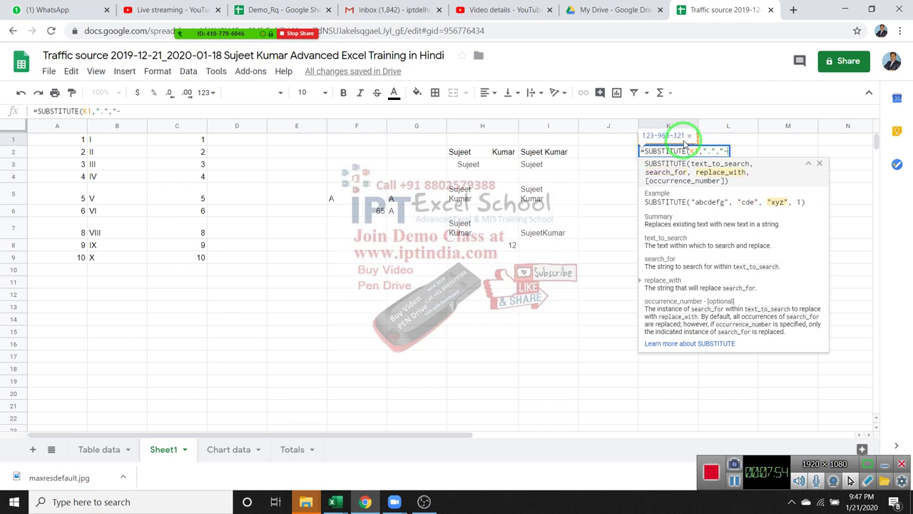
text("))
key(Return)
key(Up)
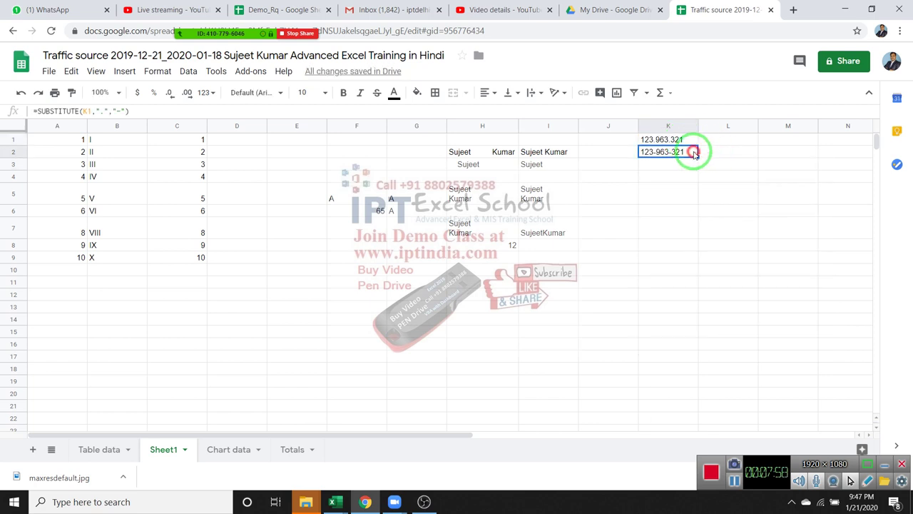
Step: Test occurrence argument 1 in K2's formula, then remove it to give 123-963-321
double_click(692, 151)
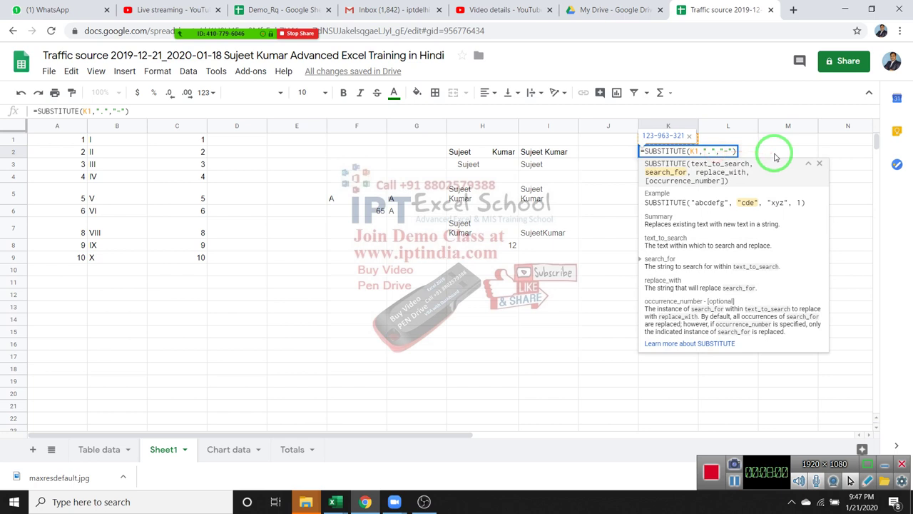
key(Right)
key(Right)
key(Right)
text(,1)
key(Return)
key(Up)
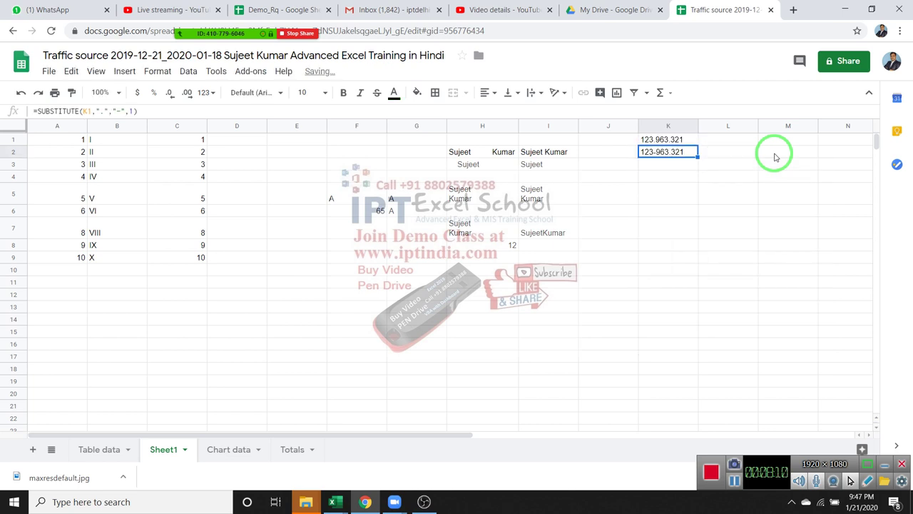
click(134, 111)
key(BackSpace)
key(BackSpace)
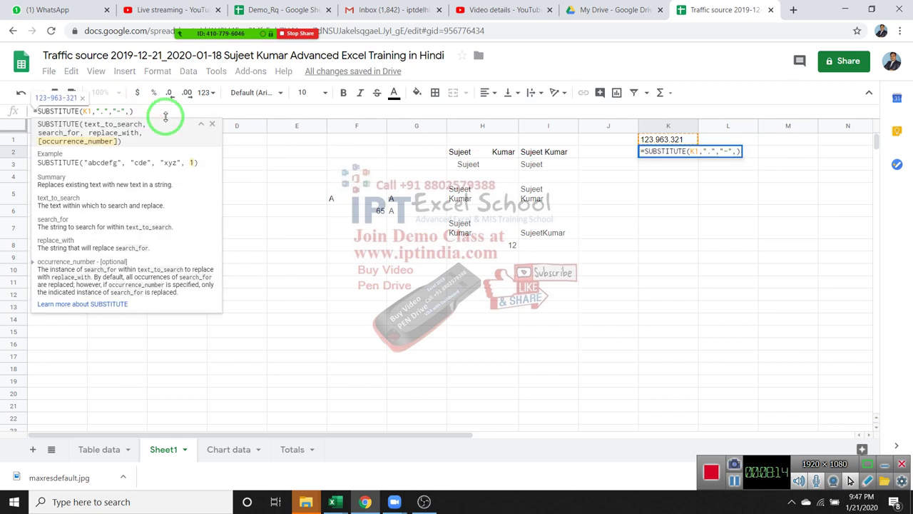
key(Return)
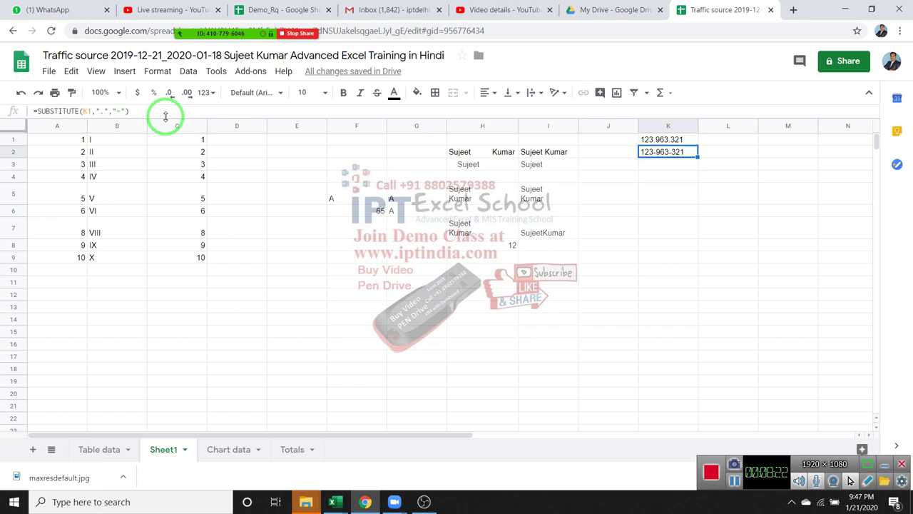
Step: Start a SUBSTITUTE formula on H7 in H9, then abandon it
click(467, 260)
text(=)
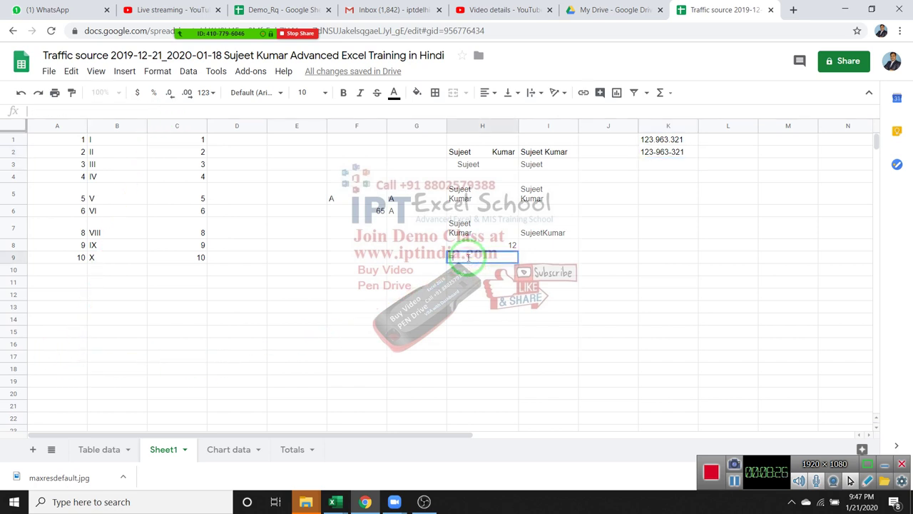
text(sub)
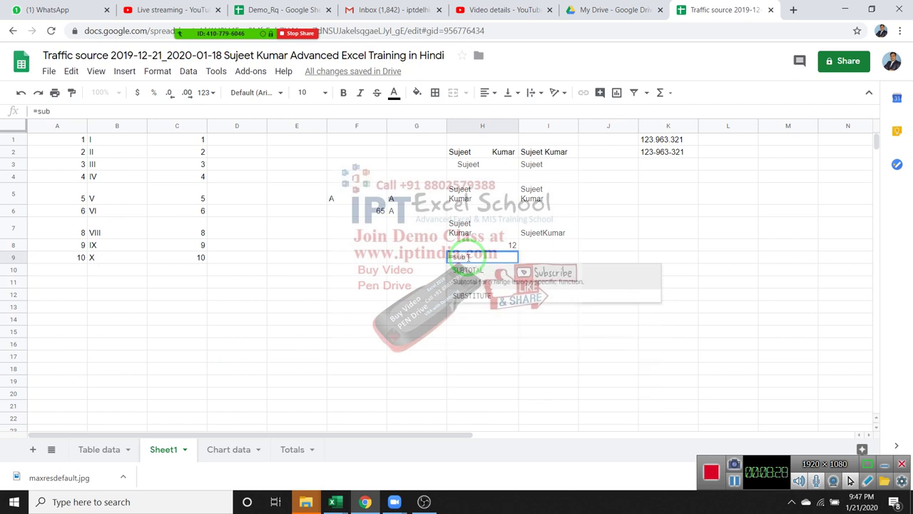
key(Down)
key(Tab)
click(485, 225)
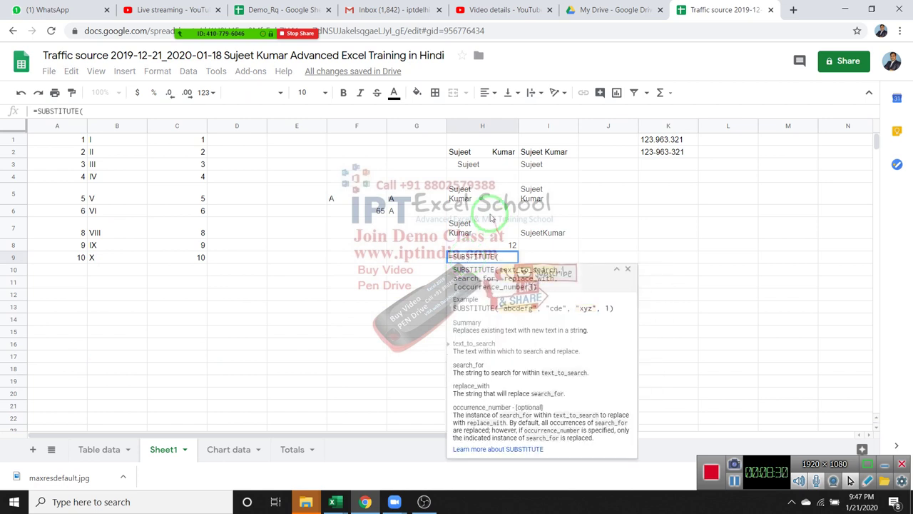
text(,")
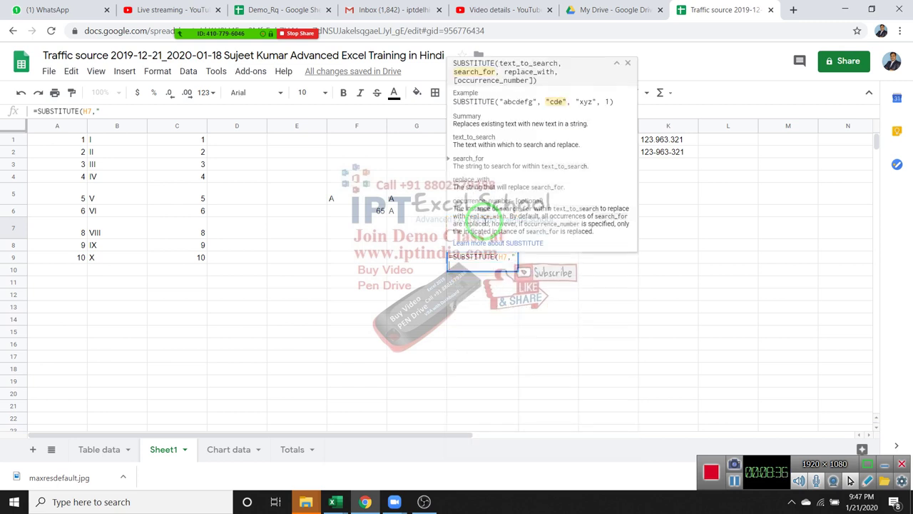
key(Escape)
Step: Insert a line break as the content of E10
click(315, 266)
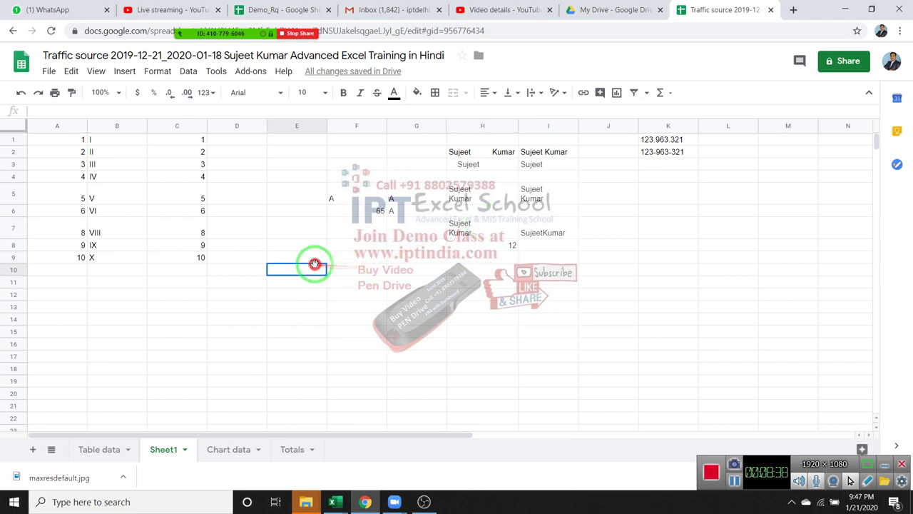
double_click(312, 268)
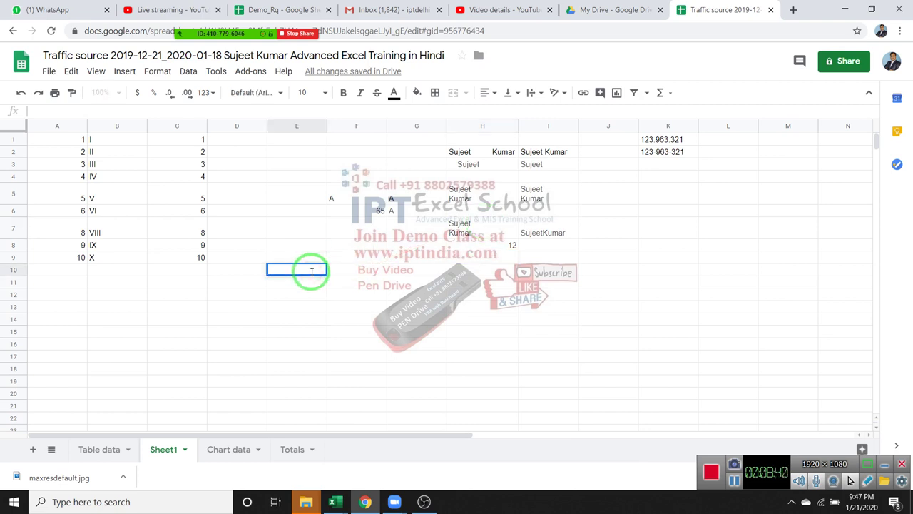
key(alt+Return)
key(ctrl+Return)
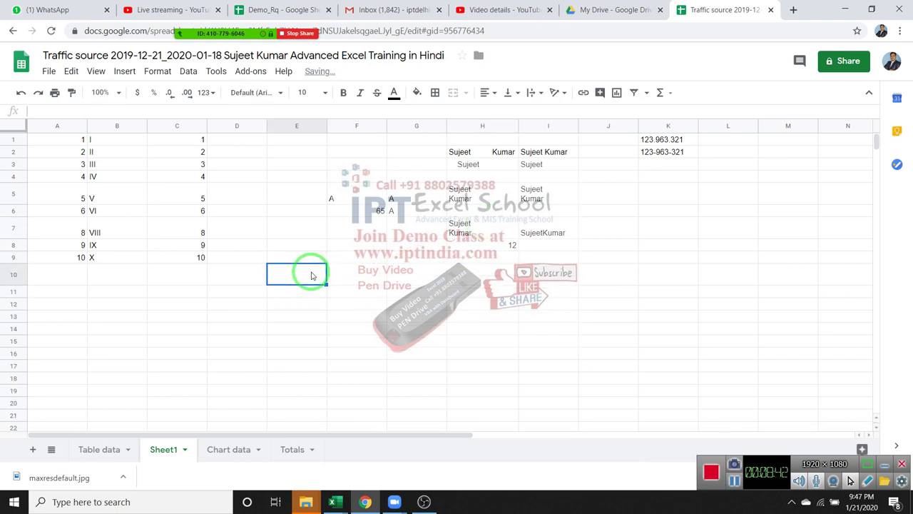
Step: Enter =CODE(E10) in F10, returning character code 10
key(Right)
text(=cod)
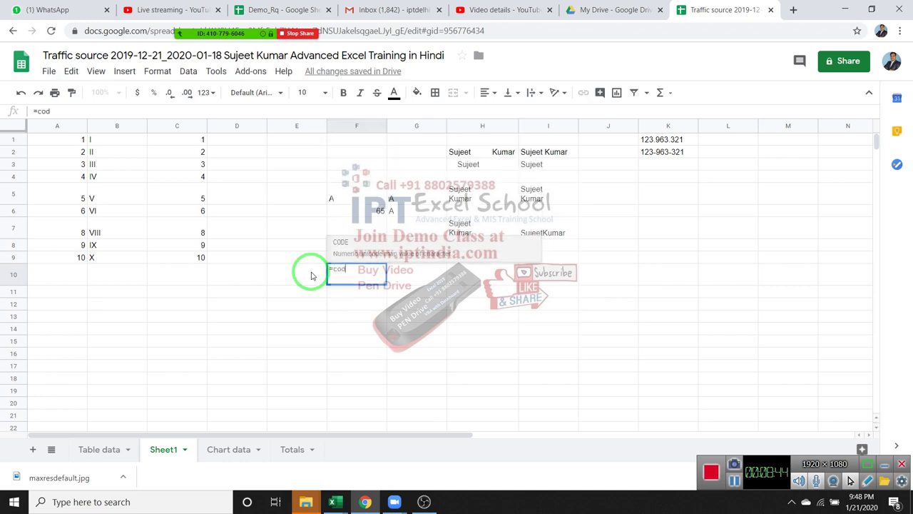
text(e()
click(312, 276)
key(Return)
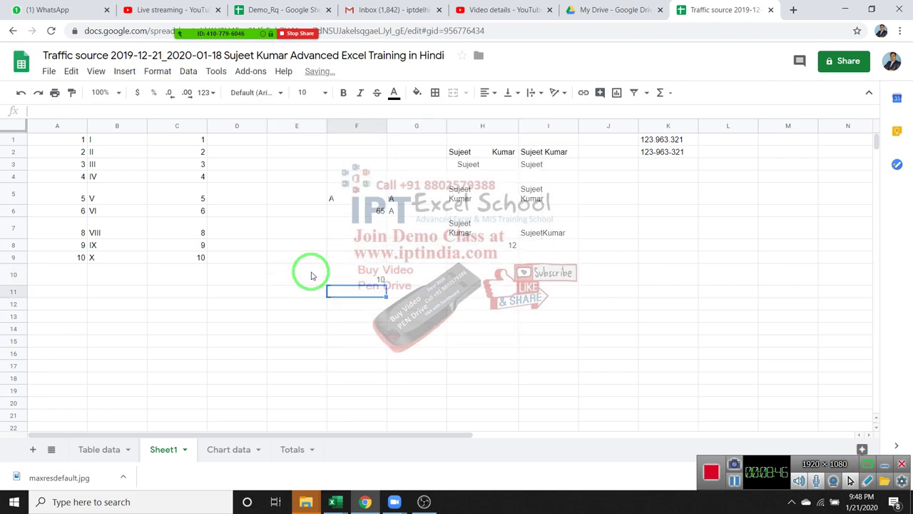
key(Up)
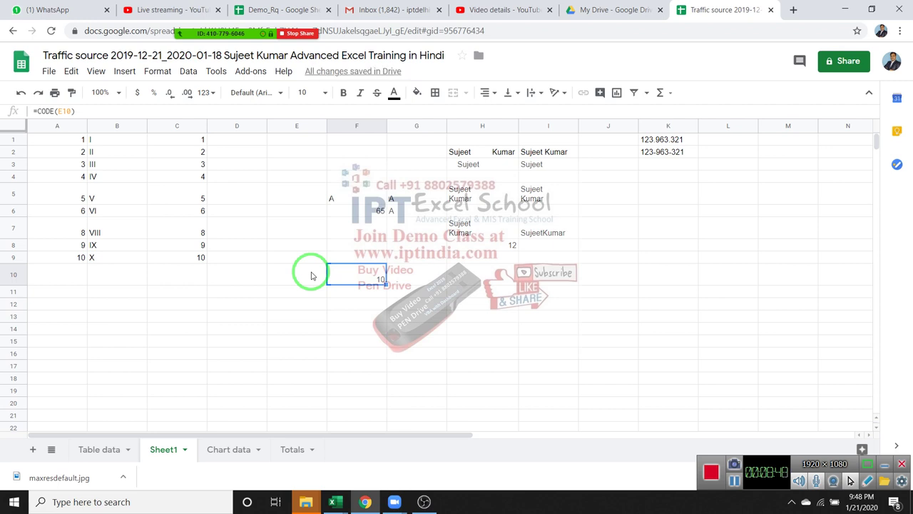
key(Up)
key(Right)
key(Right)
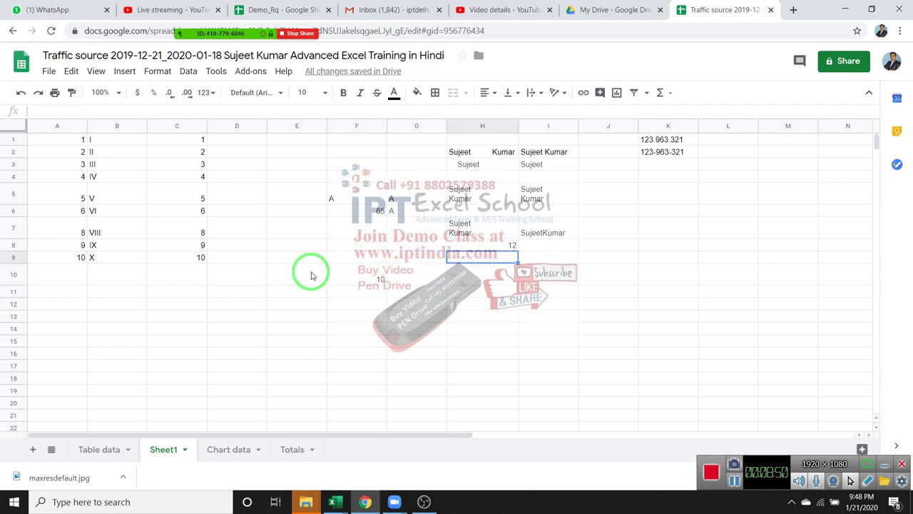
Step: Review the CHAR formula in G6, then move to empty cell H9
key(Left)
key(Left)
key(Up)
key(Up)
key(Up)
key(Up)
key(Right)
key(Down)
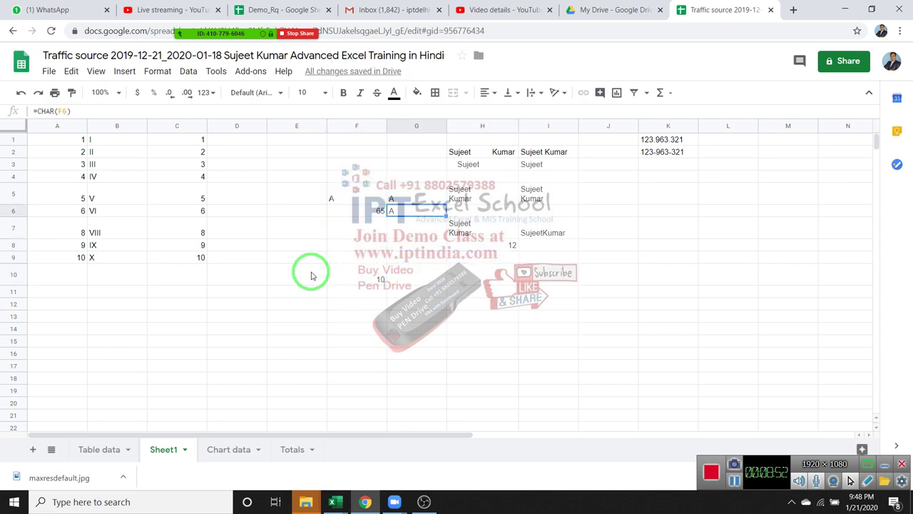
key(Down)
key(Down)
key(Right)
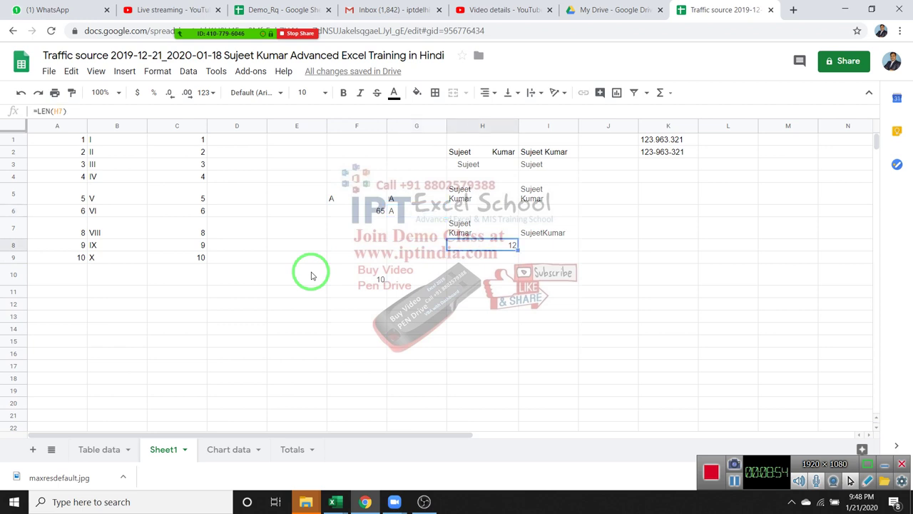
key(Down)
Step: Enter =SUBSTITUTE(H7,CHAR(10)," ") in H9 to show the name on one line
text(=ch)
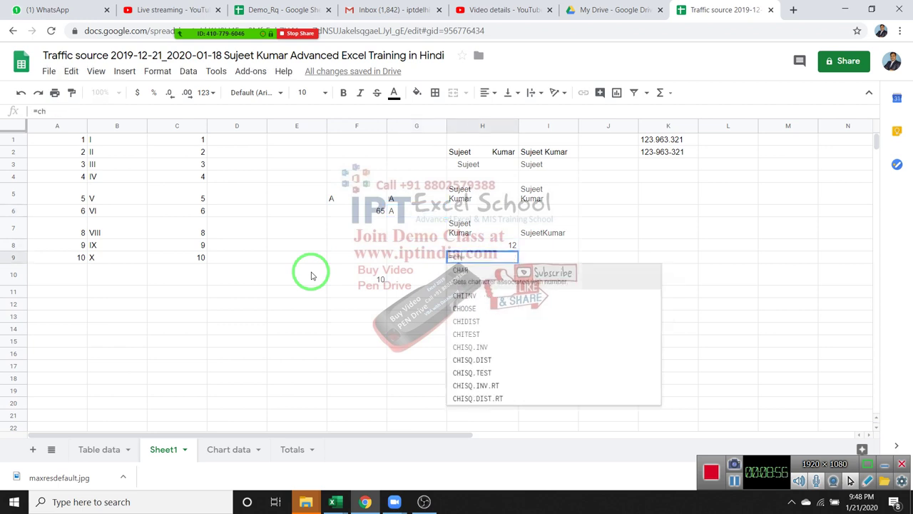
key(BackSpace)
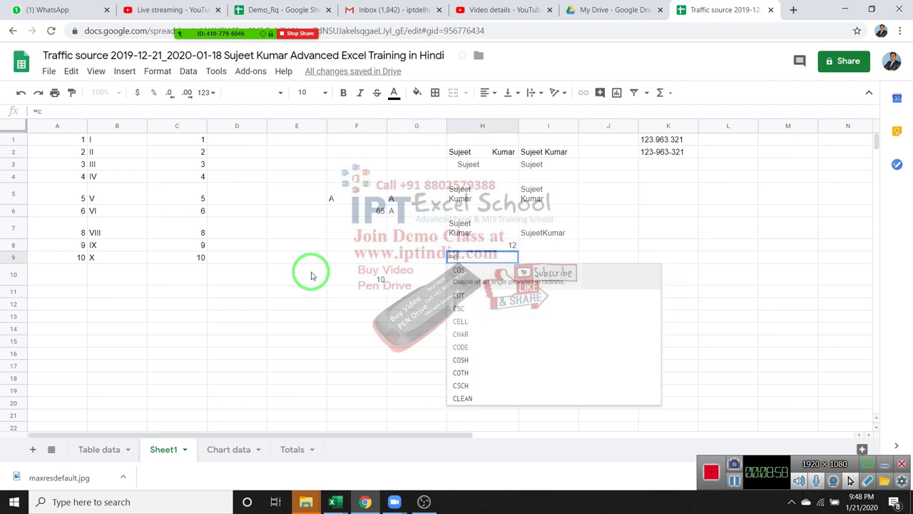
key(BackSpace)
text(sub)
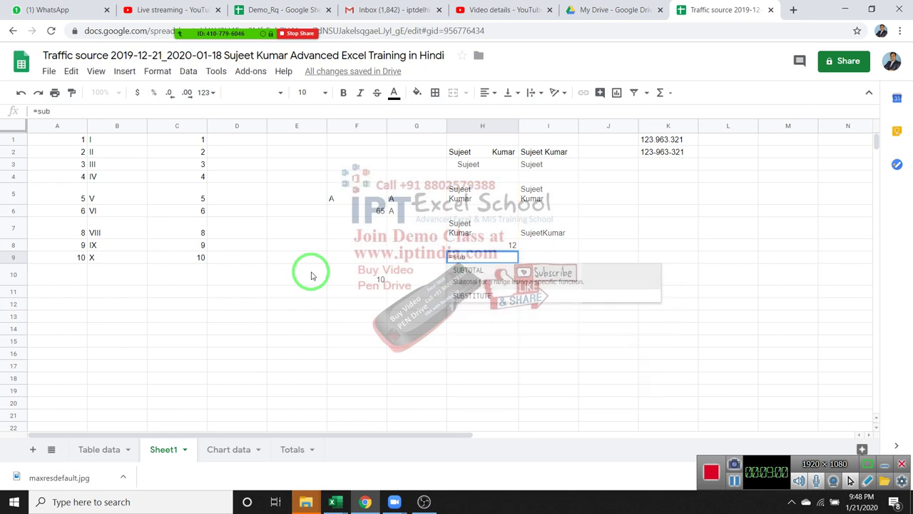
key(Down)
key(Tab)
key(Up)
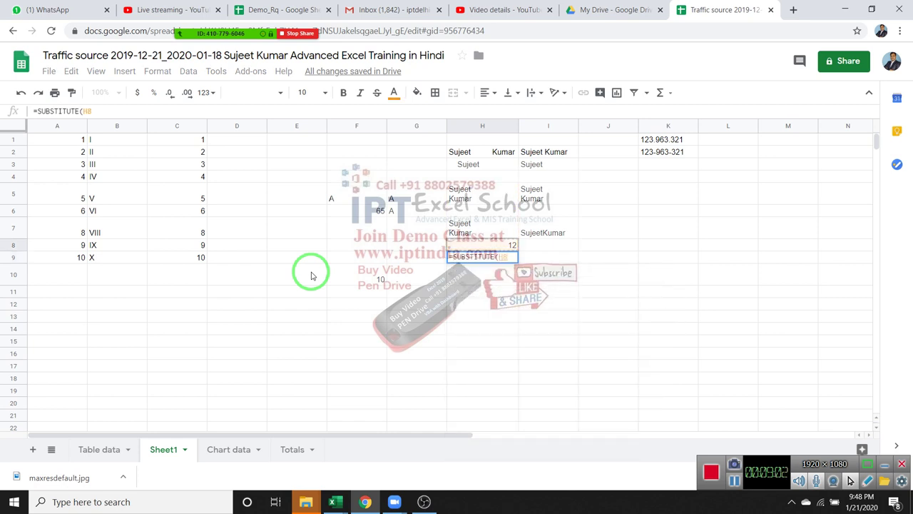
key(Up)
text(,)
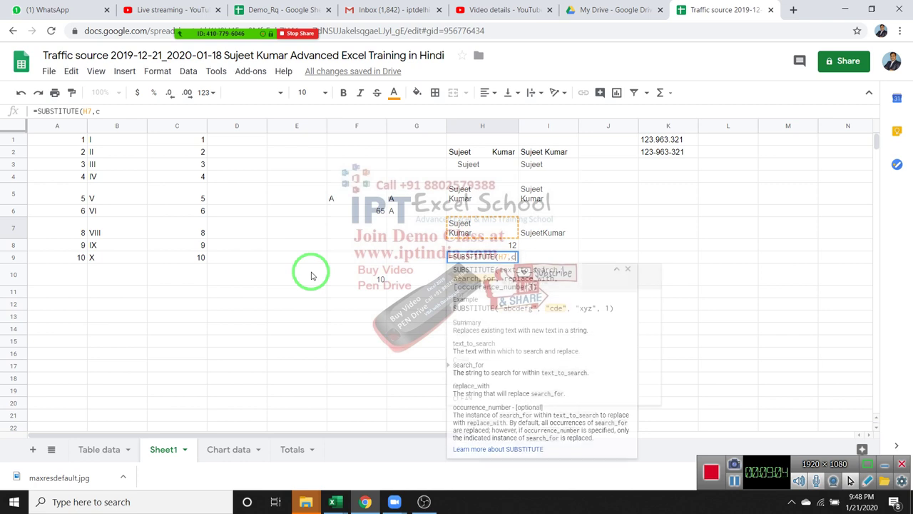
text(ch)
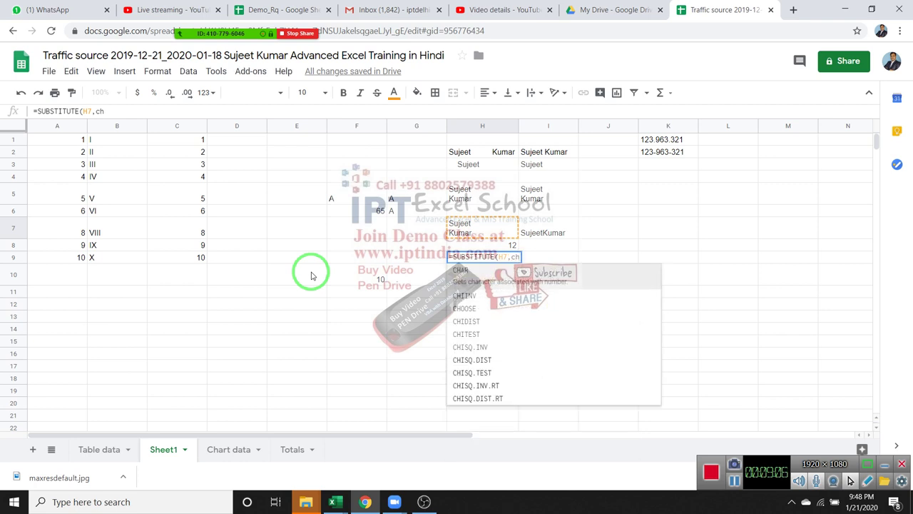
text(ar)
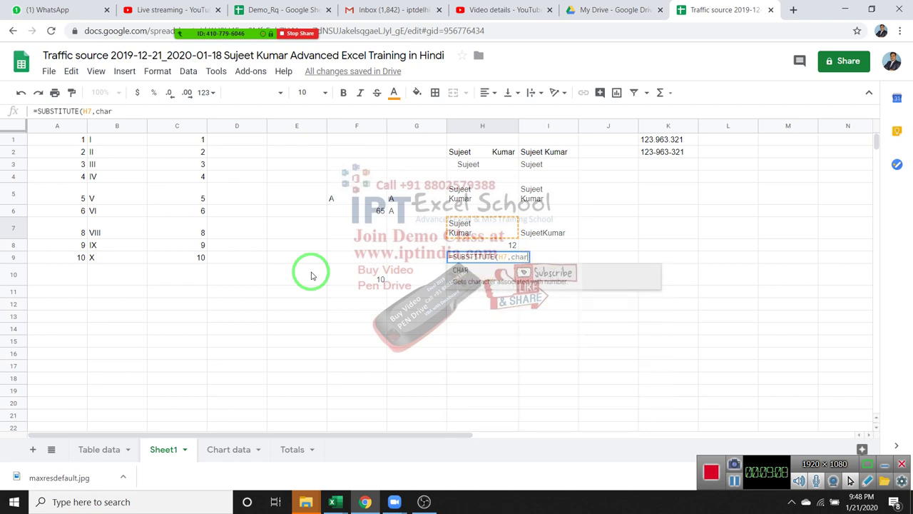
text((10)
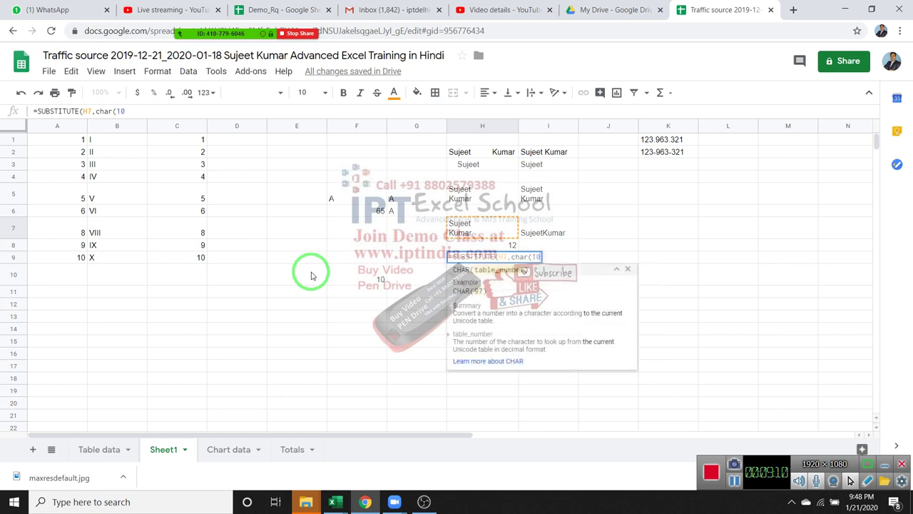
text(),")
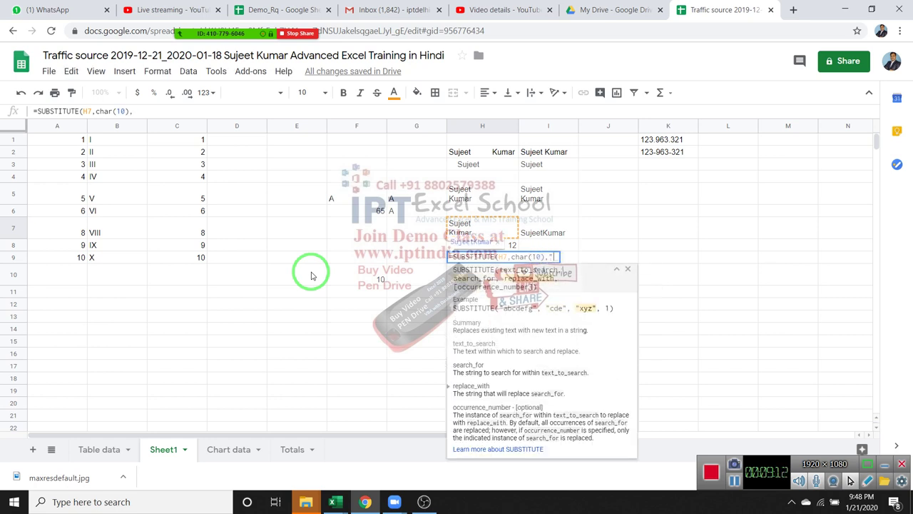
text( ")
key(Return)
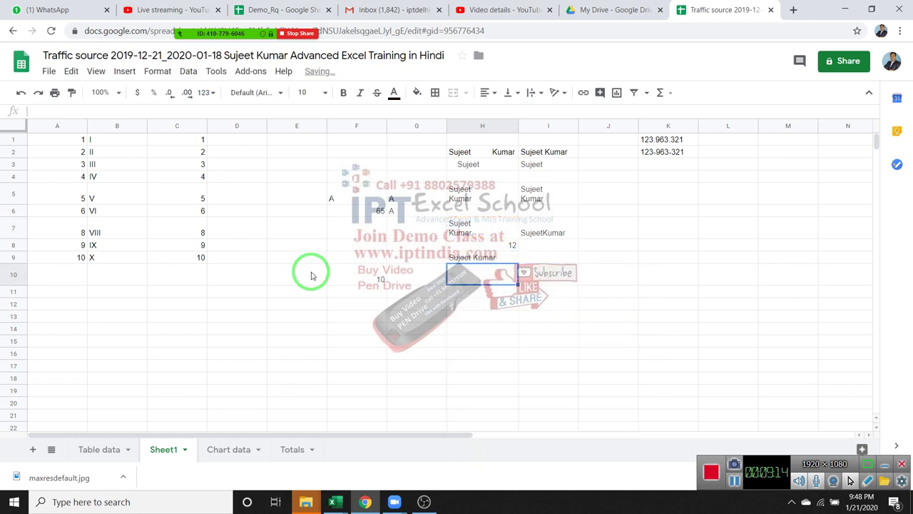
key(Up)
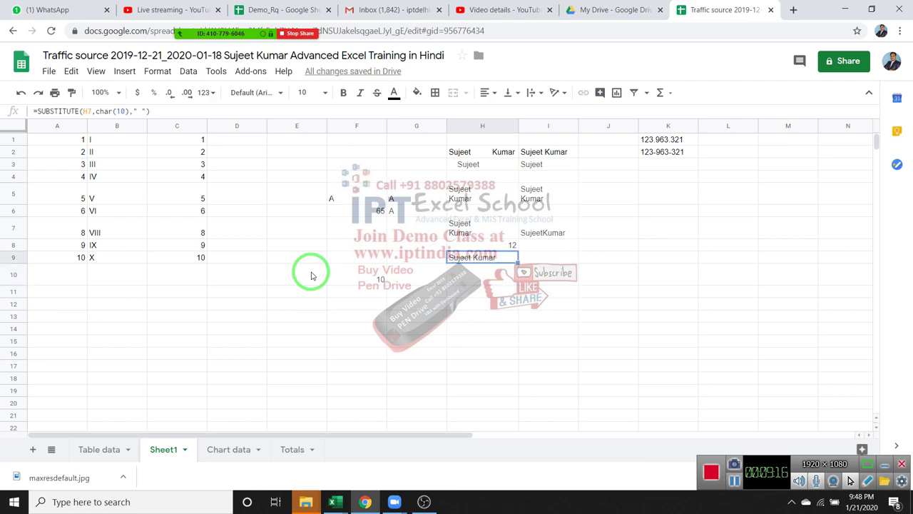
click(107, 451)
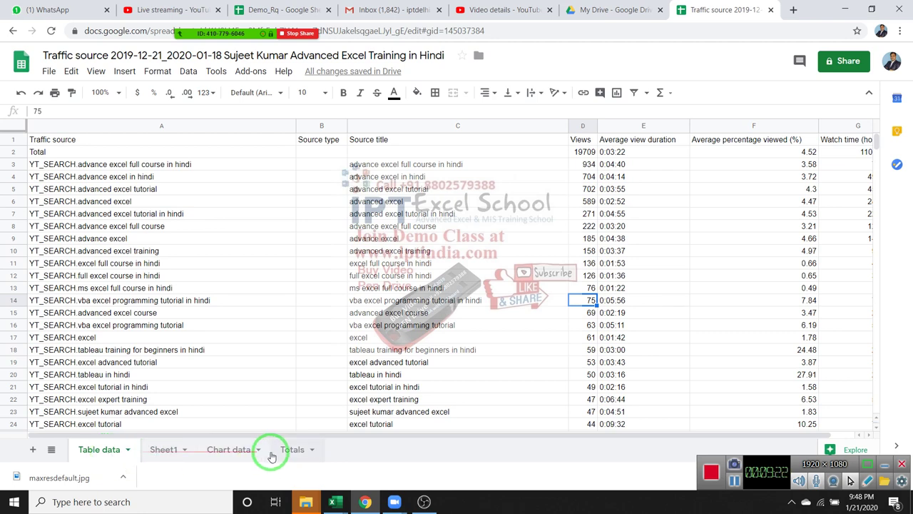
click(294, 454)
click(163, 451)
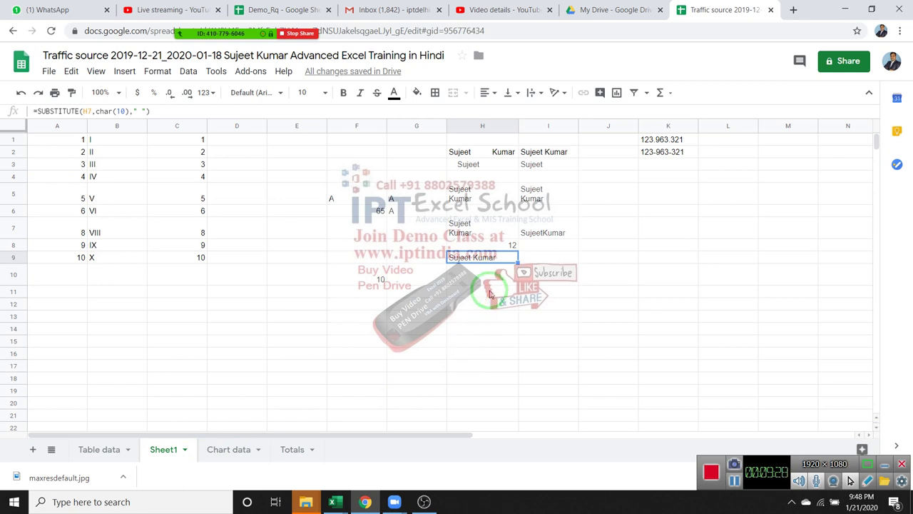
double_click(378, 210)
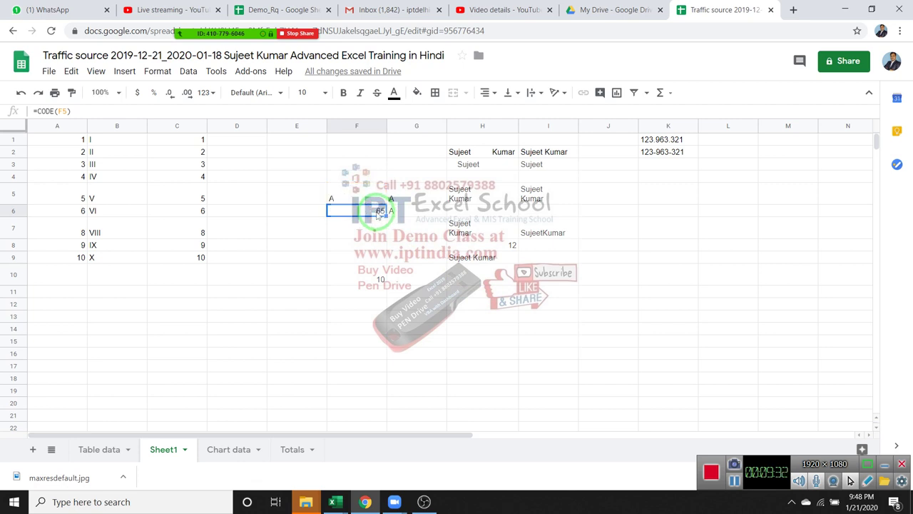
double_click(399, 209)
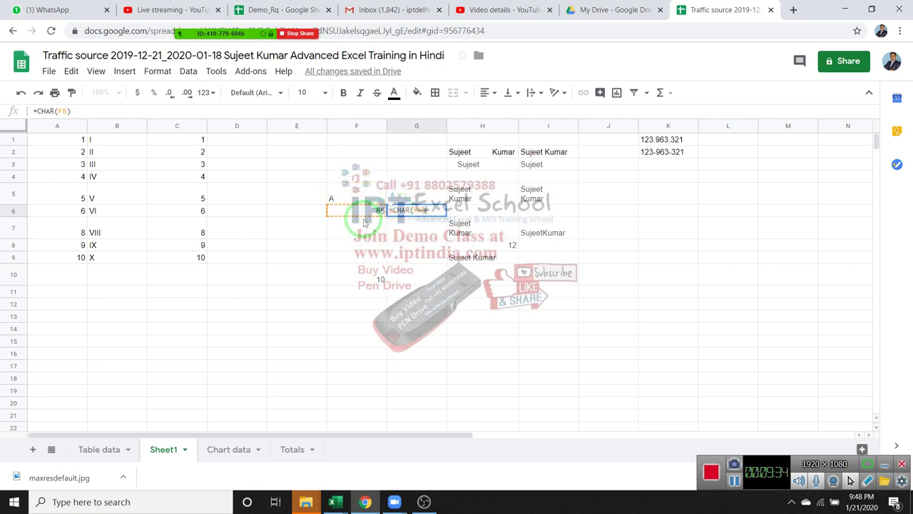
key(Escape)
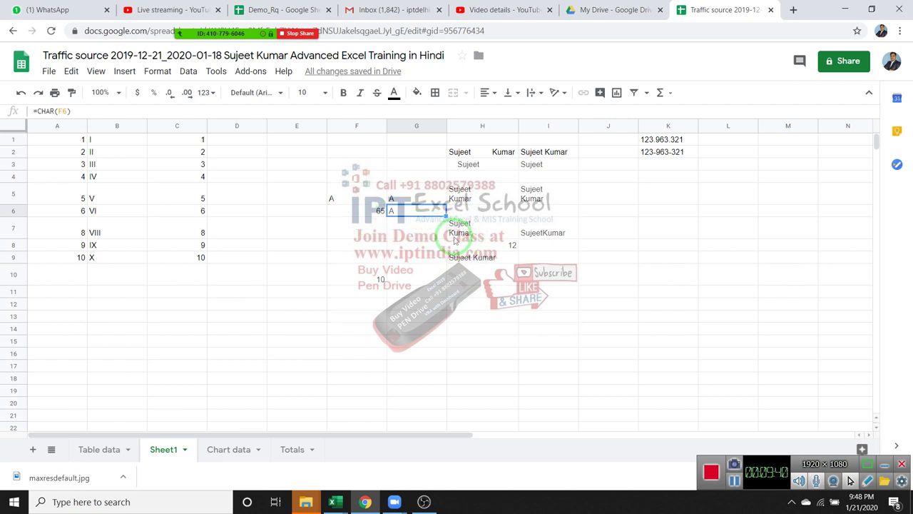
double_click(542, 240)
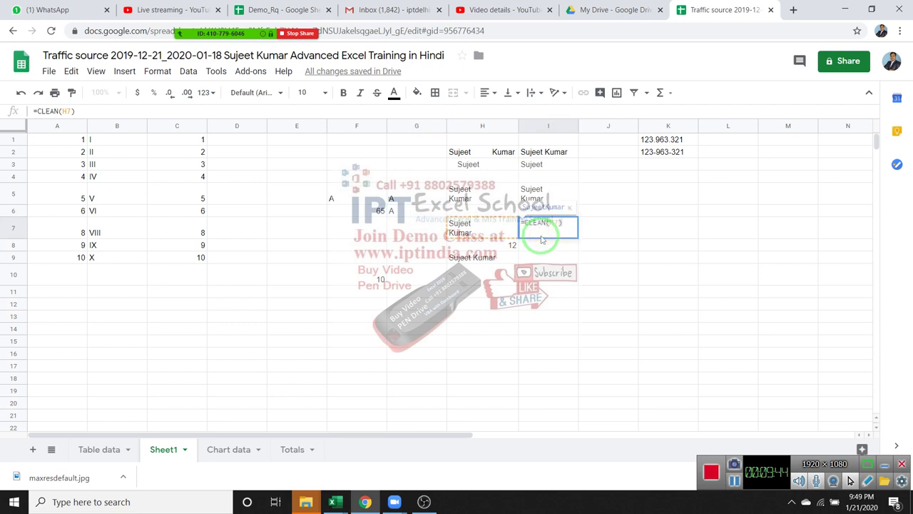
key(Escape)
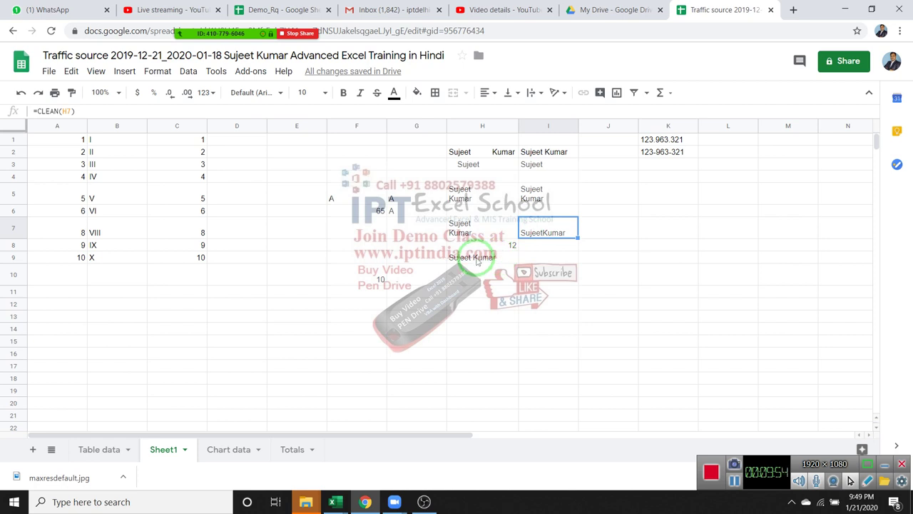
double_click(660, 152)
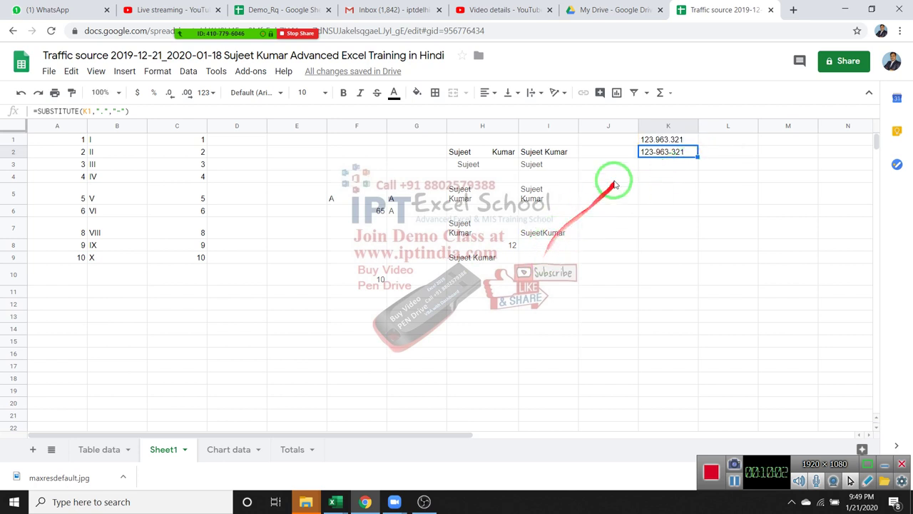
drag(612, 174, 398, 234)
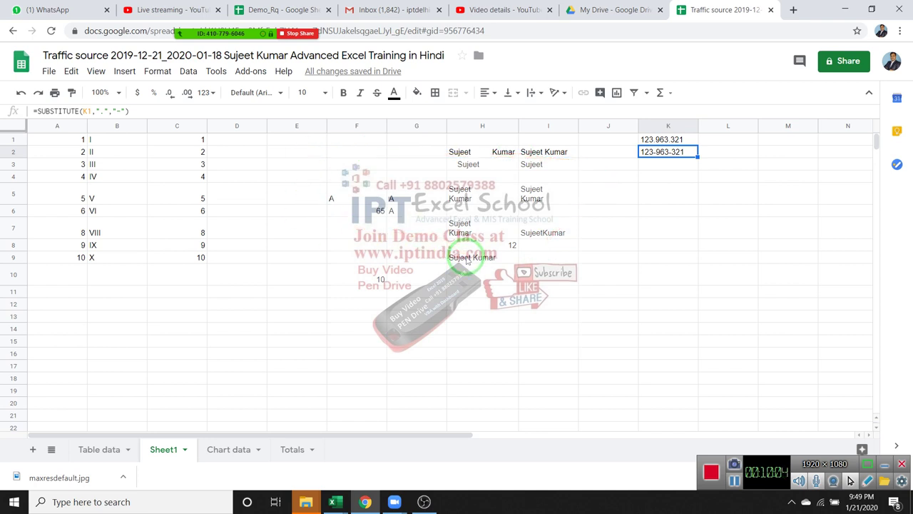
double_click(475, 234)
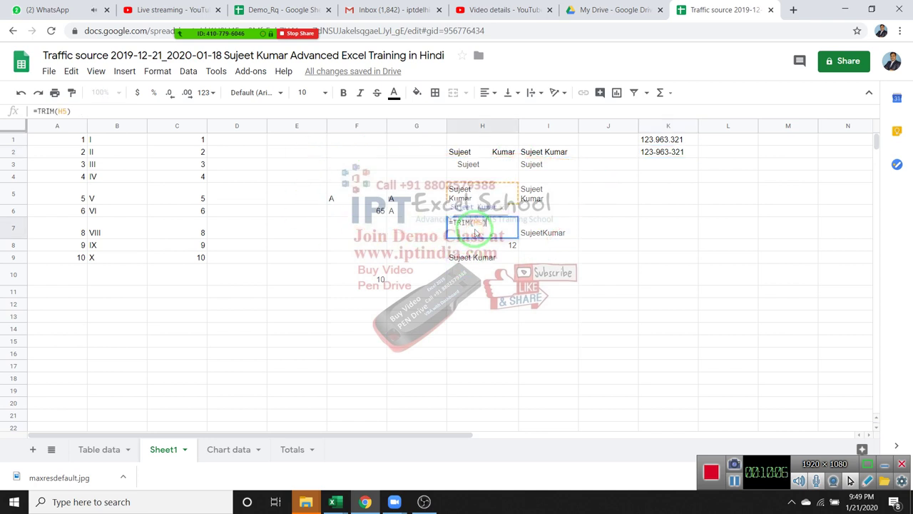
key(Escape)
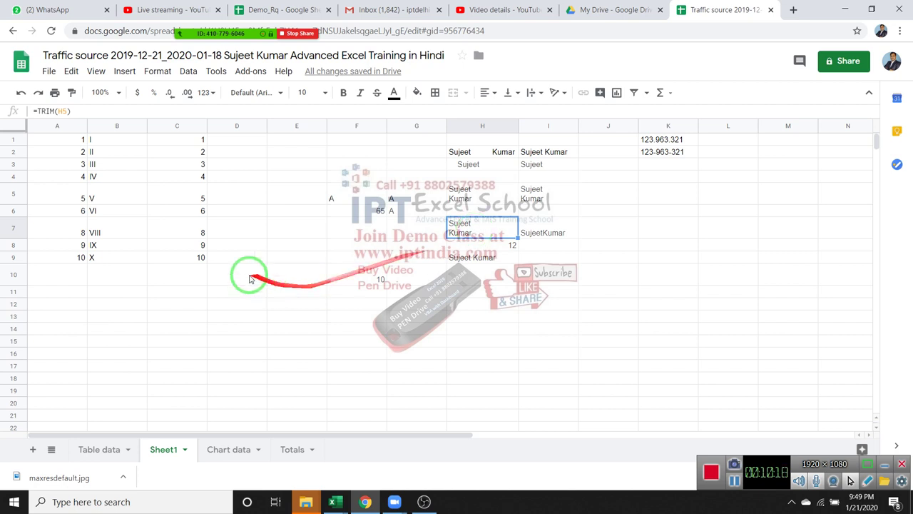
double_click(302, 278)
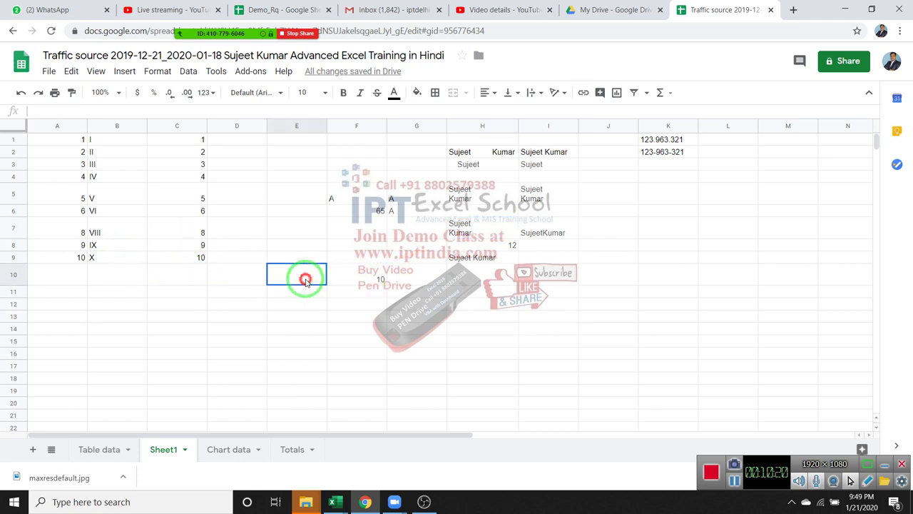
click(360, 285)
text(=CODE()
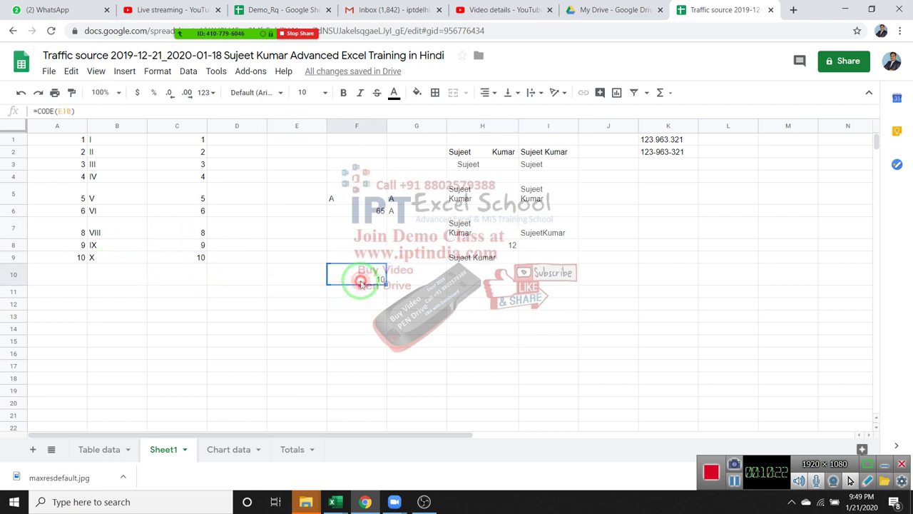
text(E10))
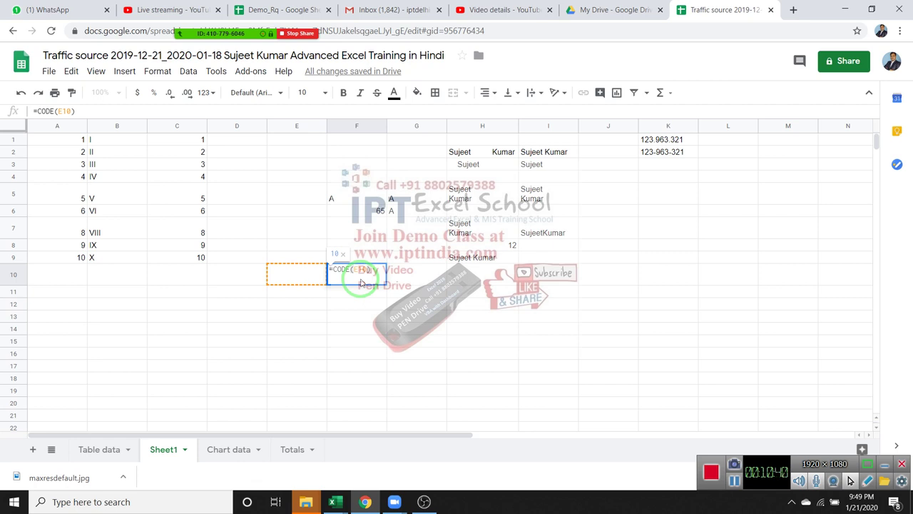
key(Return)
double_click(471, 258)
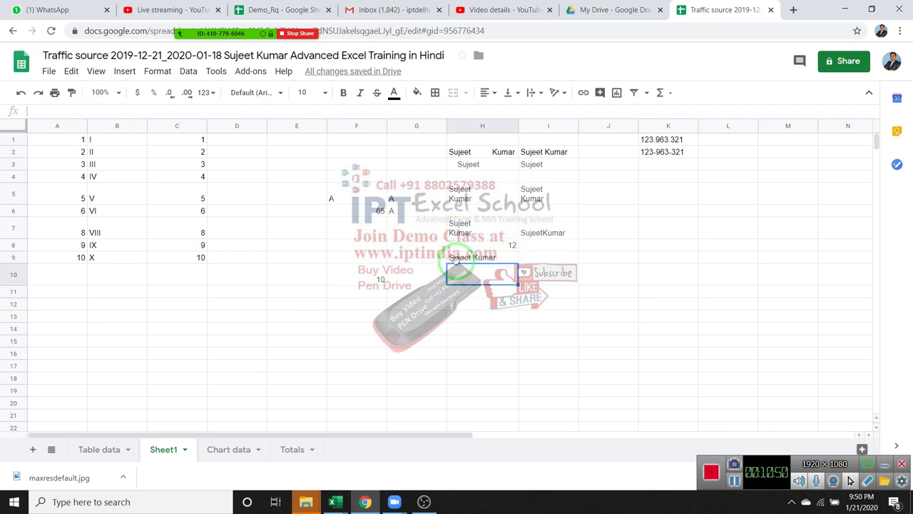
click(427, 341)
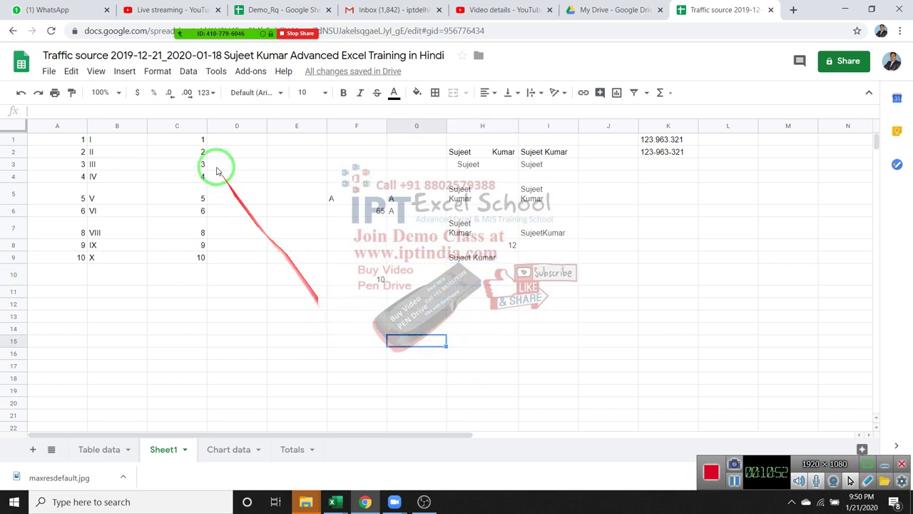
Step: Browse the inserted text functions list, then enter a first name in F14 and surname in G14
click(123, 70)
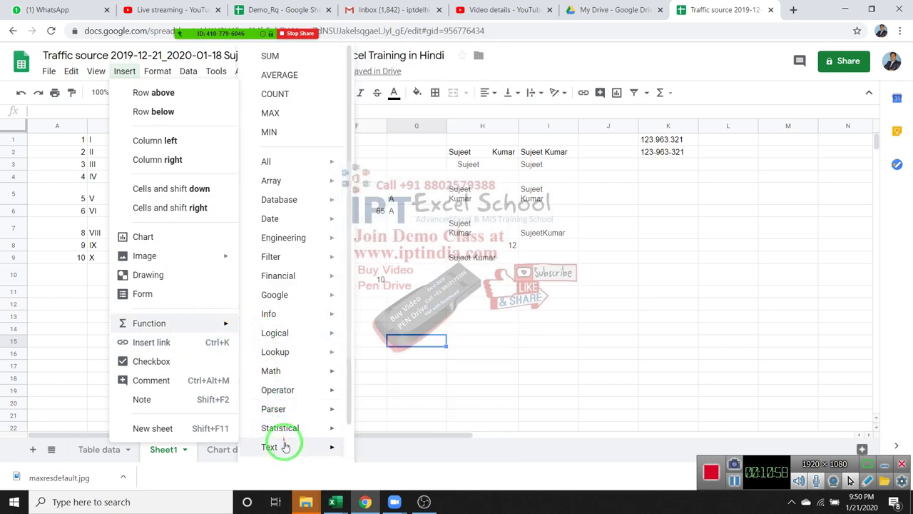
mouse_move(285, 446)
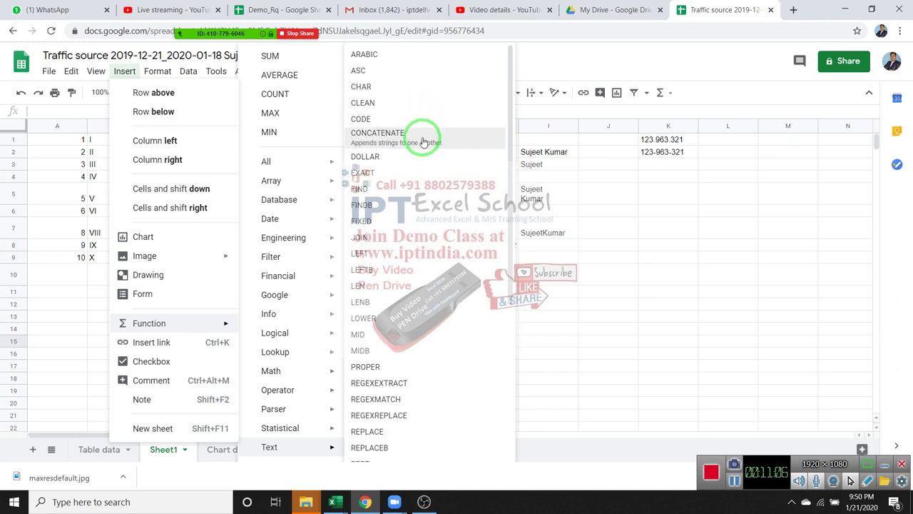
click(650, 275)
click(382, 327)
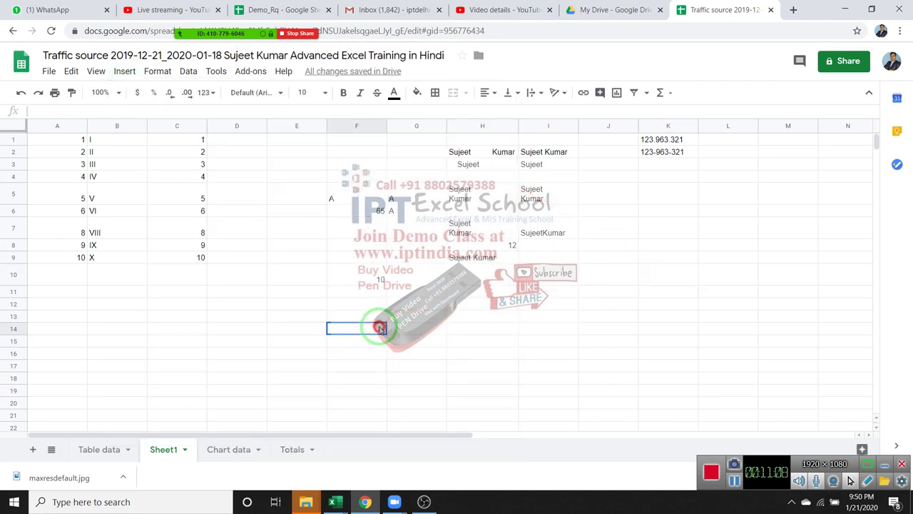
text(Sujeet)
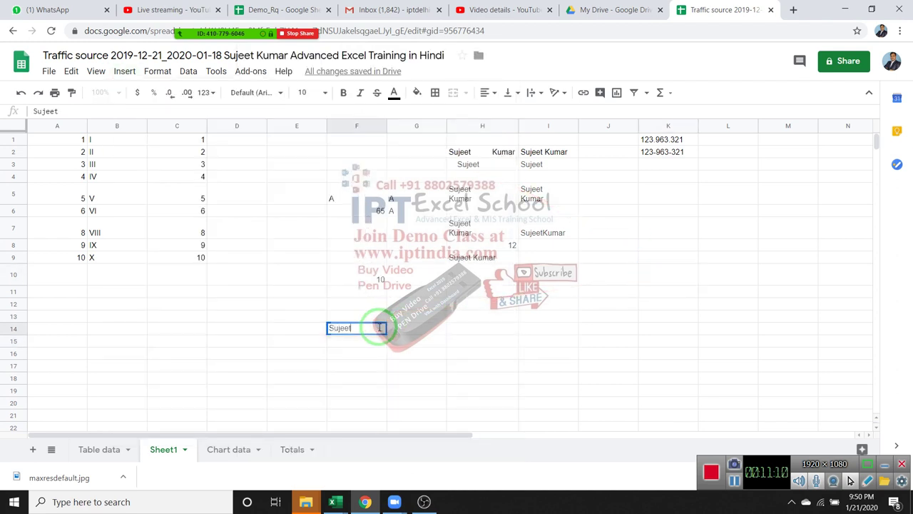
key(Tab)
text(Kuma)
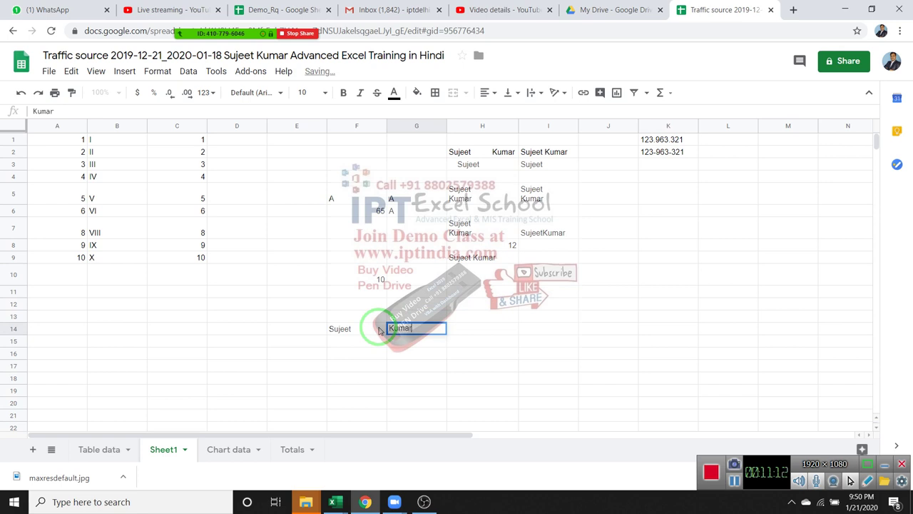
key(Tab)
text(=)
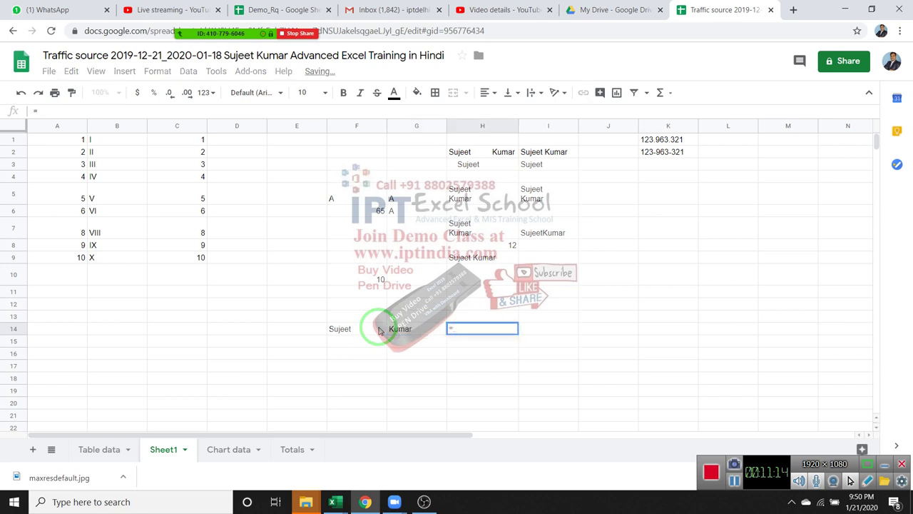
text(con)
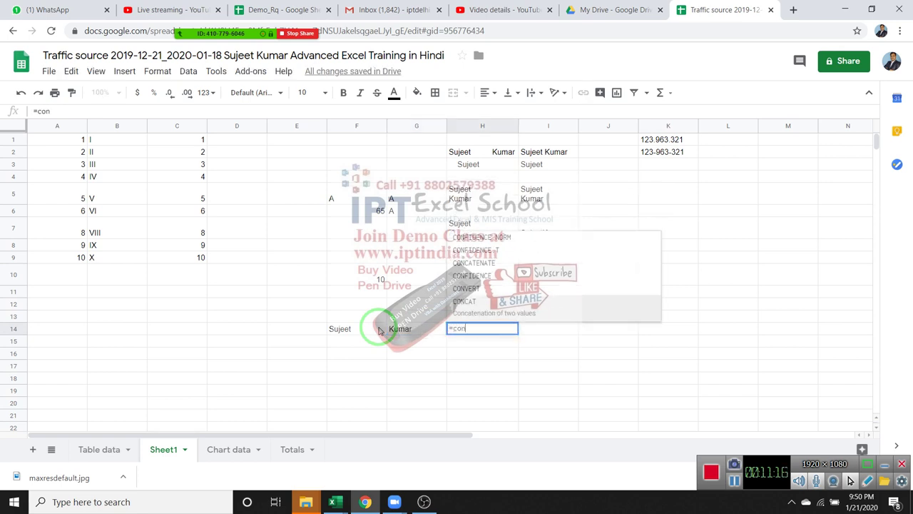
Step: Enter =CONCATENATE(F14,G14) in H14 to join the first name and surname
key(Down)
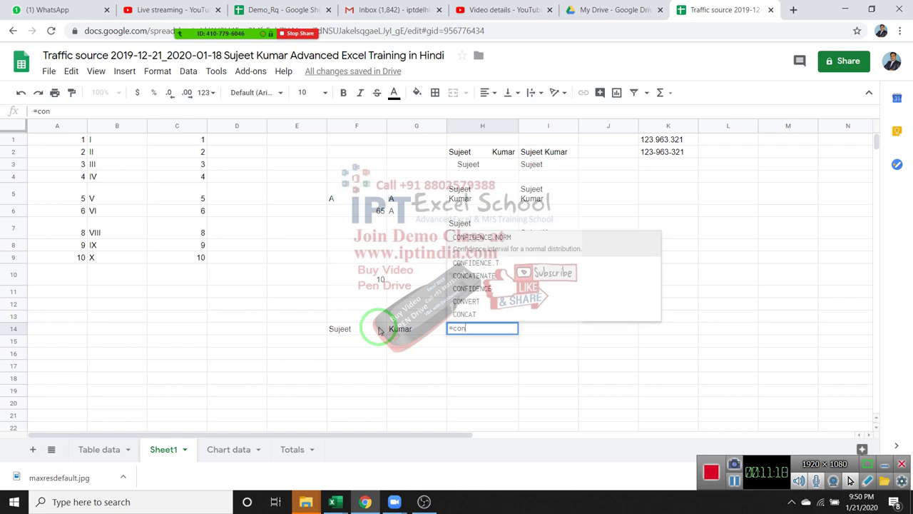
key(Down)
key(Down)
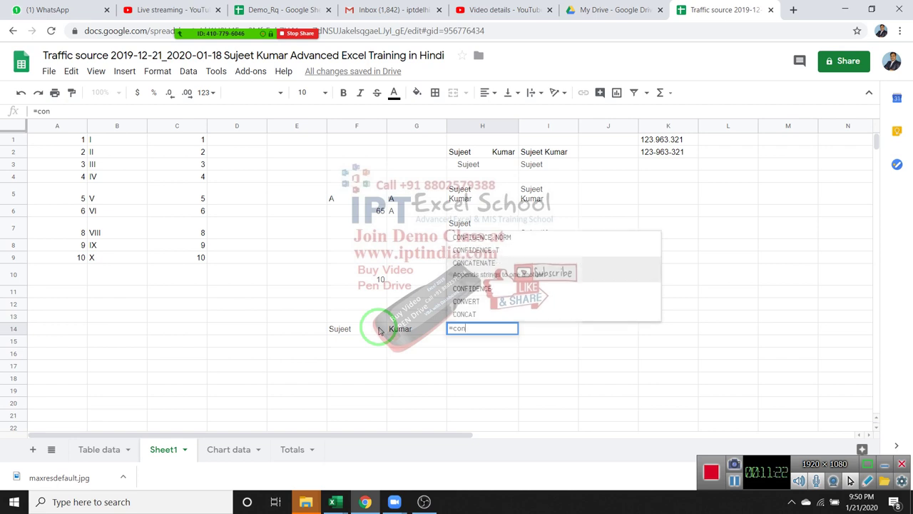
key(Tab)
click(359, 330)
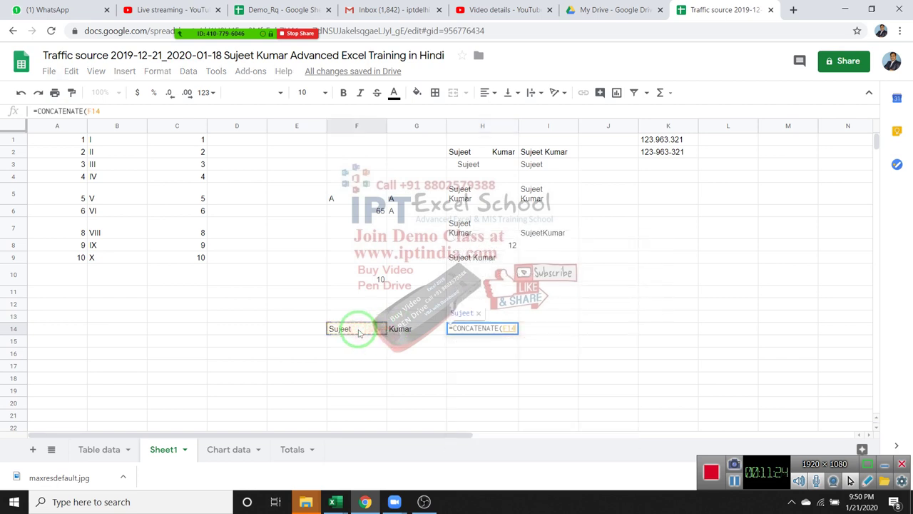
text(,)
click(401, 334)
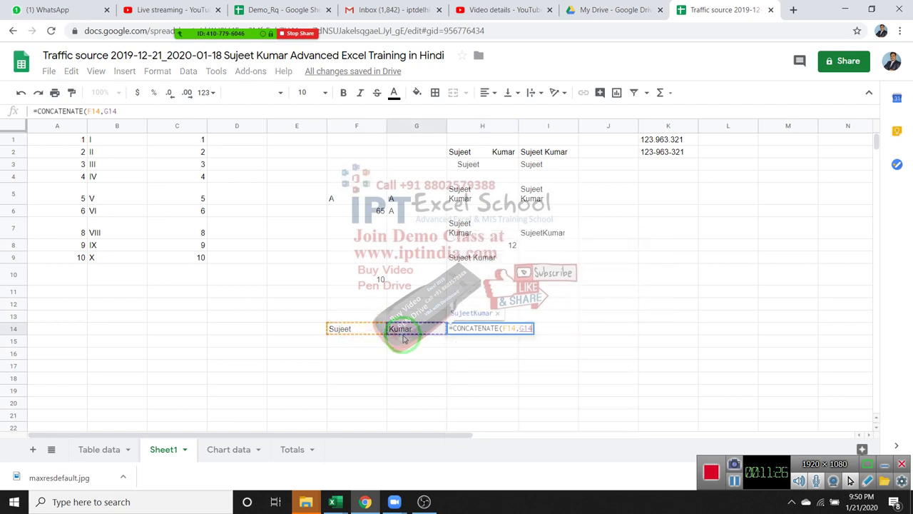
key(Return)
Step: Enter =F14&G14 in F15 and copy that formula
text(=)
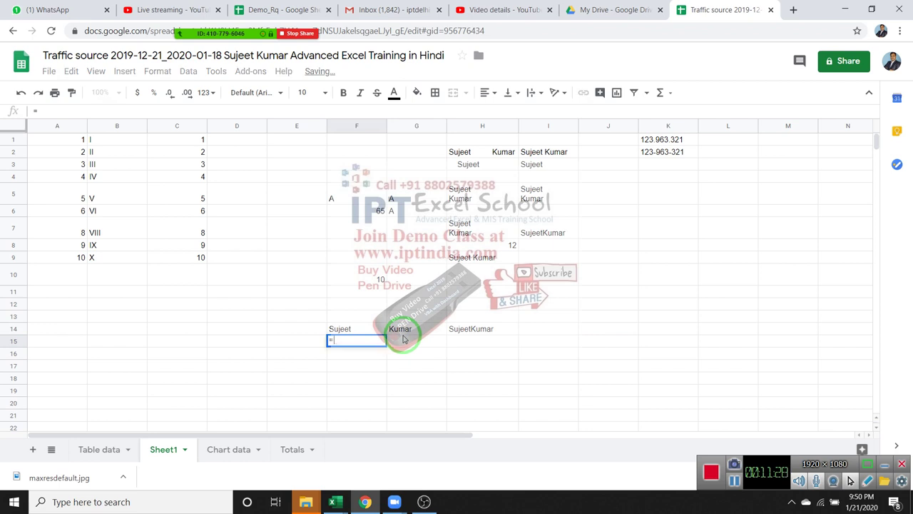
text(F14&1)
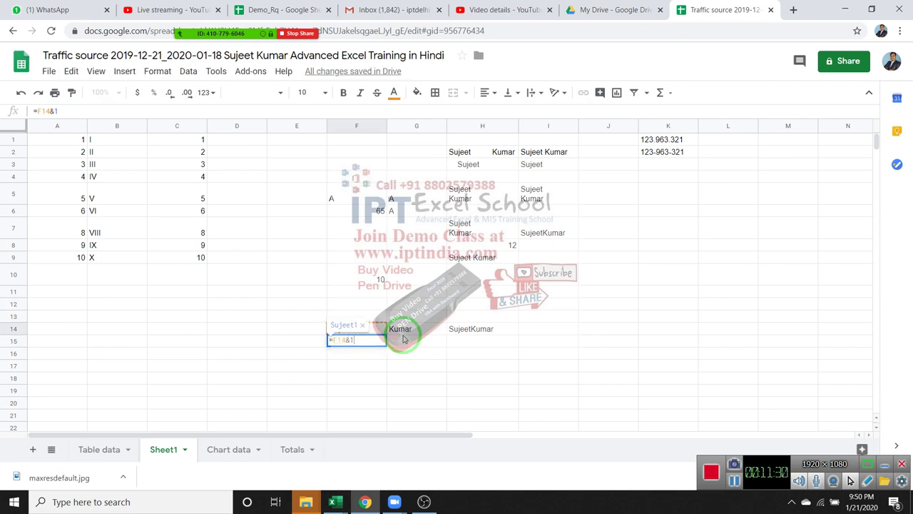
key(BackSpace)
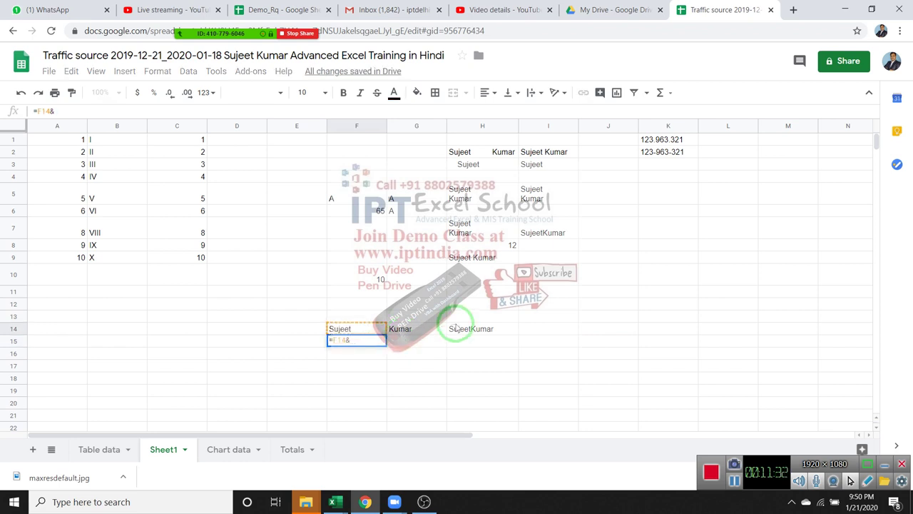
click(421, 328)
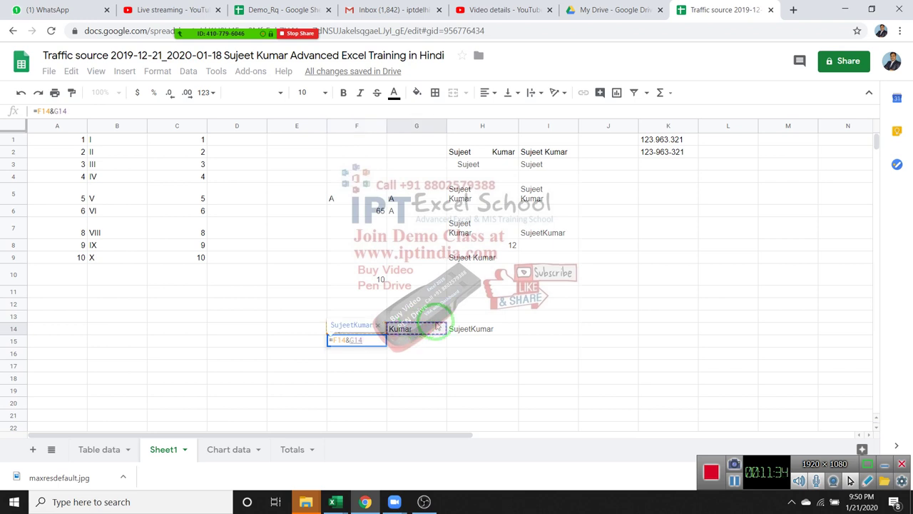
key(Return)
key(Up)
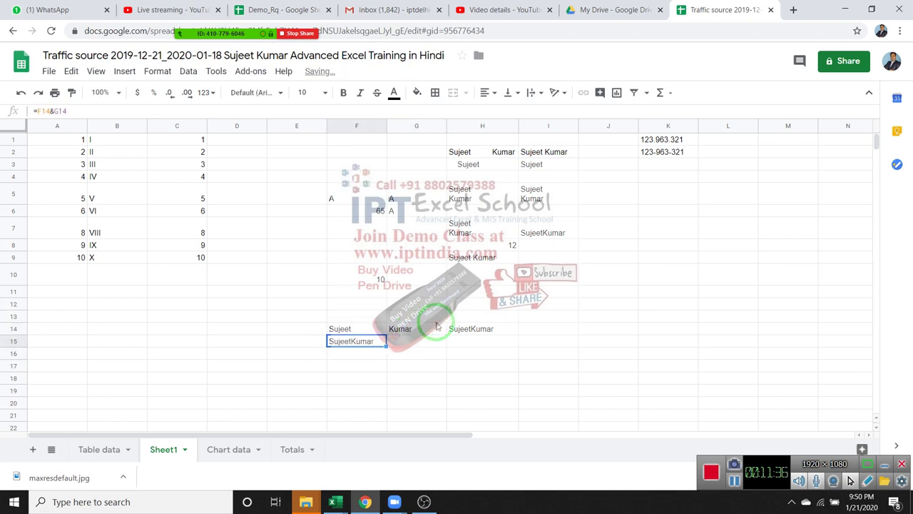
key(ctrl+c)
key(Right)
key(Right)
key(Right)
key(Up)
key(F2)
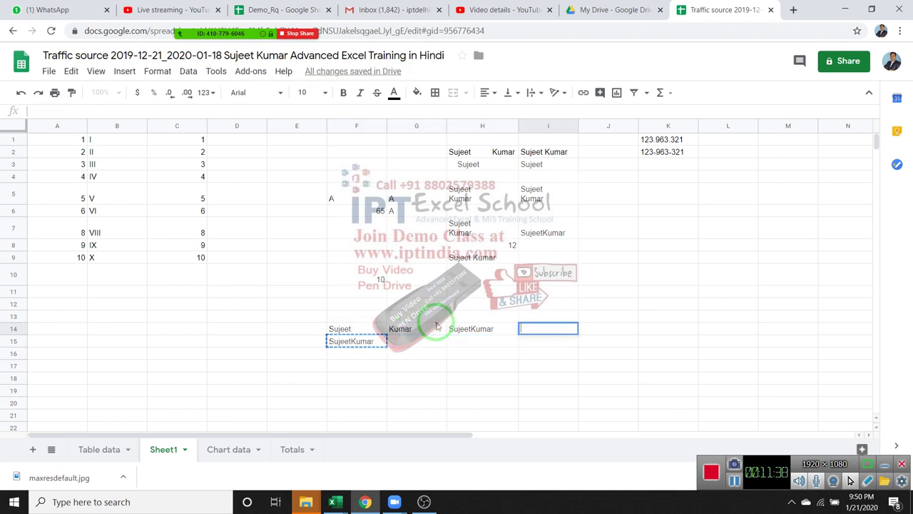
Step: Start a list in column B with a first name in B13 and Name in B14
click(145, 329)
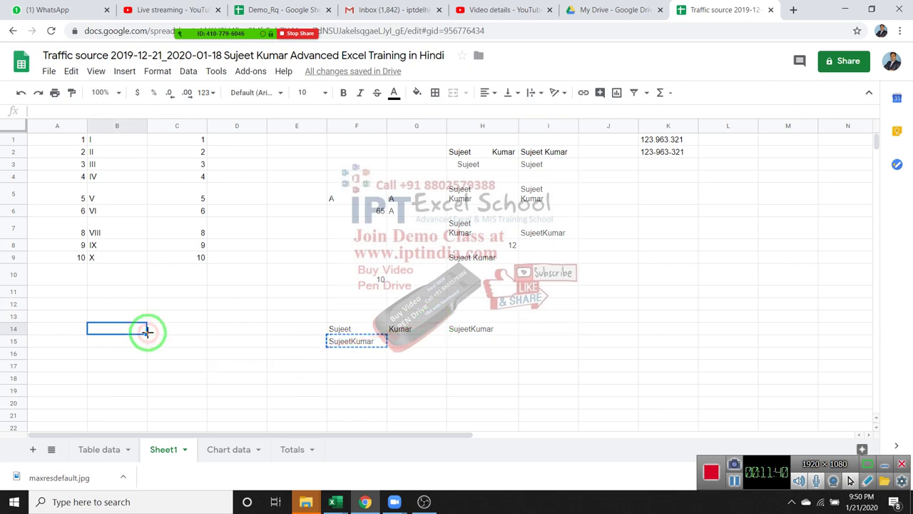
key(Escape)
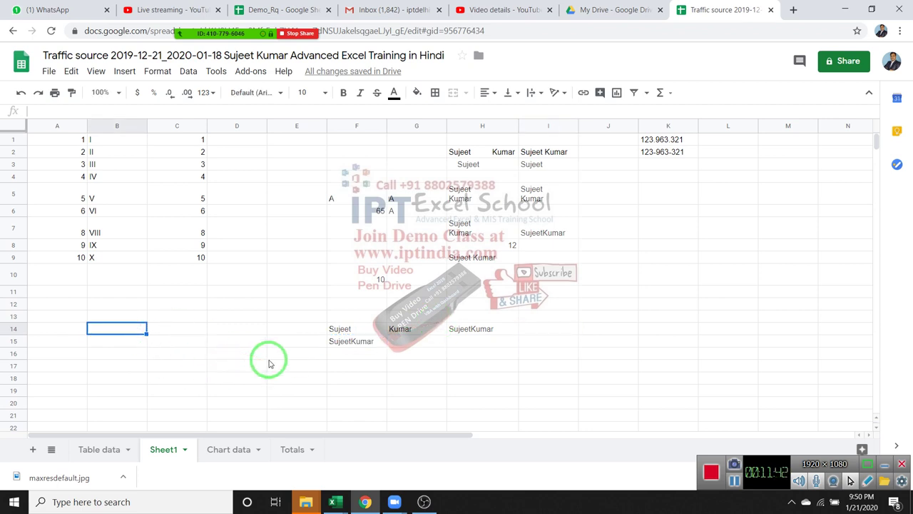
click(244, 352)
click(140, 316)
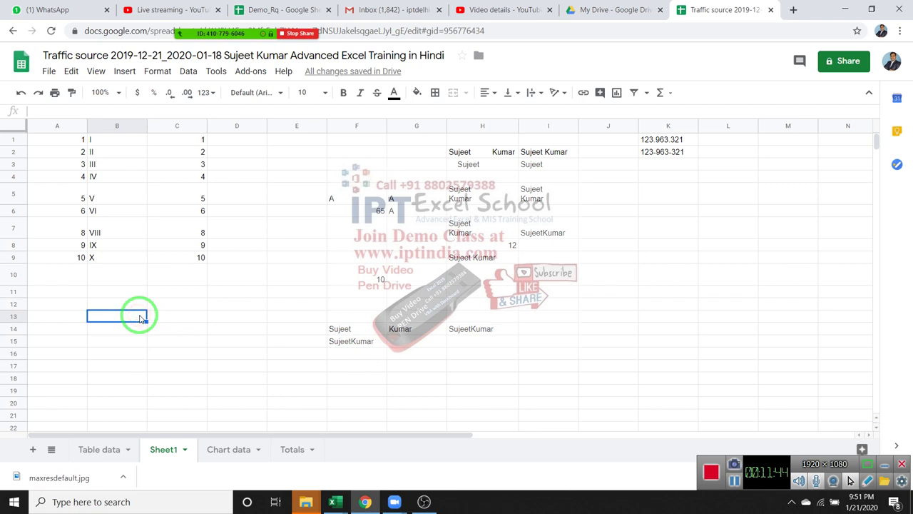
text(Puja)
key(Return)
text(Name)
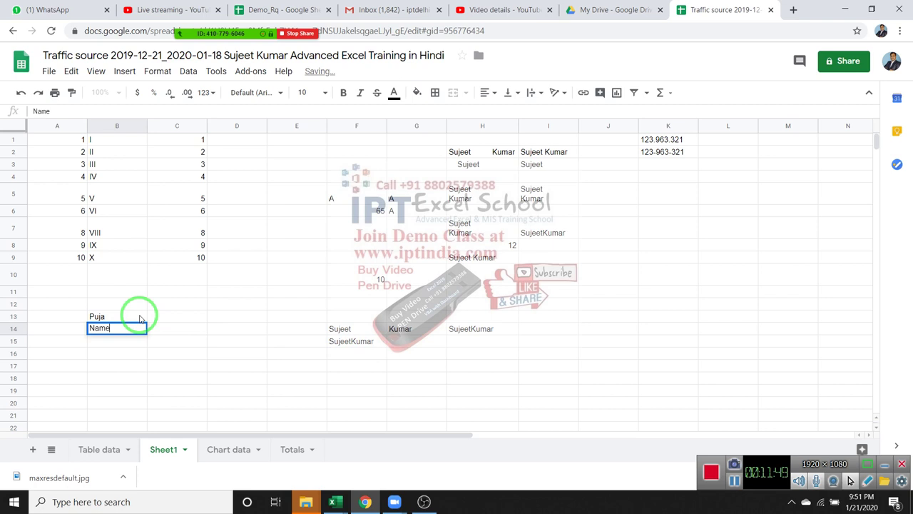
key(Return)
Step: Add two more sample first names in B15 and B16
text(R)
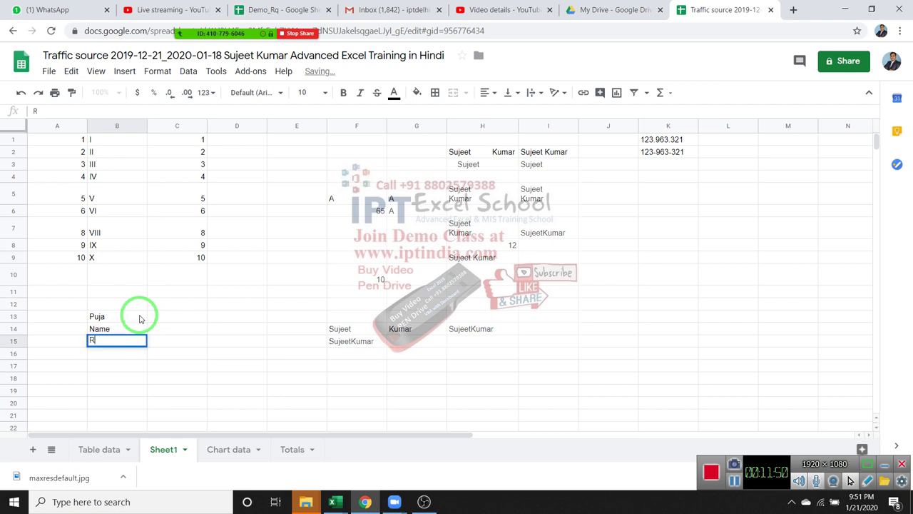
text(osi)
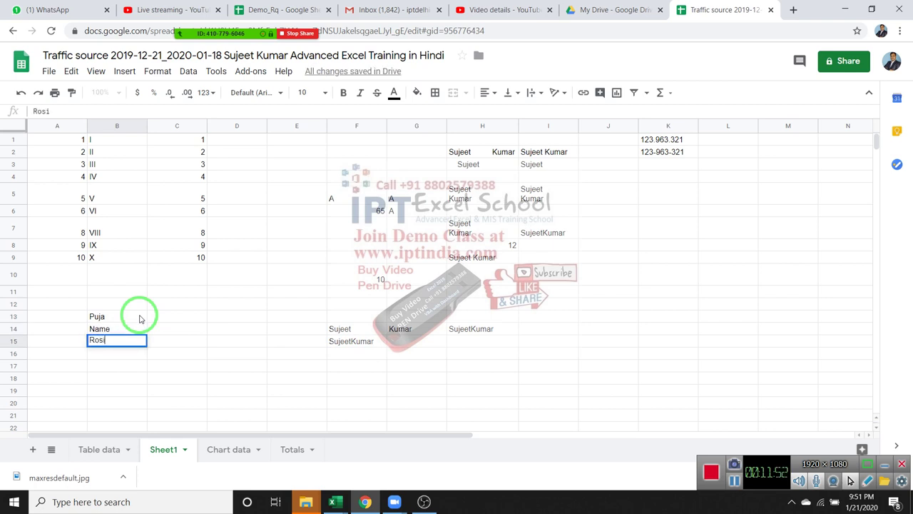
key(Return)
text(Kavi)
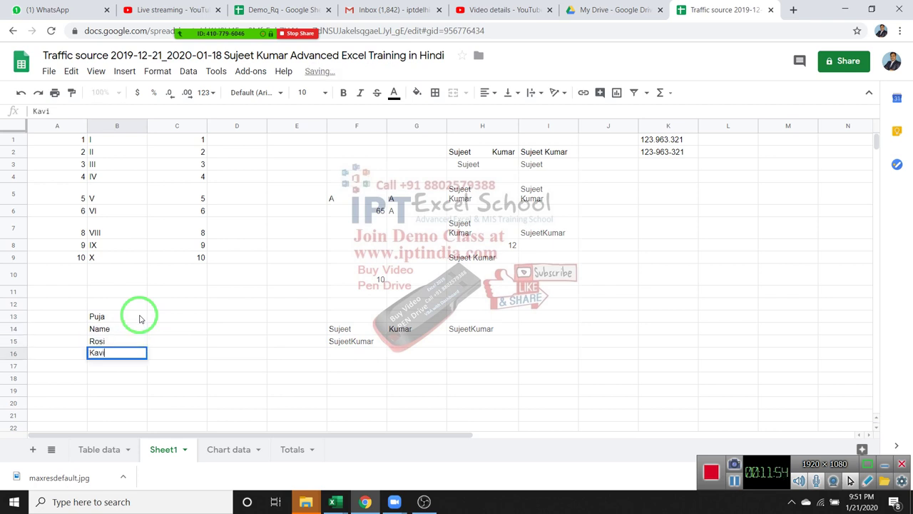
text(ta)
key(Return)
key(Up)
key(Up)
key(Up)
key(Up)
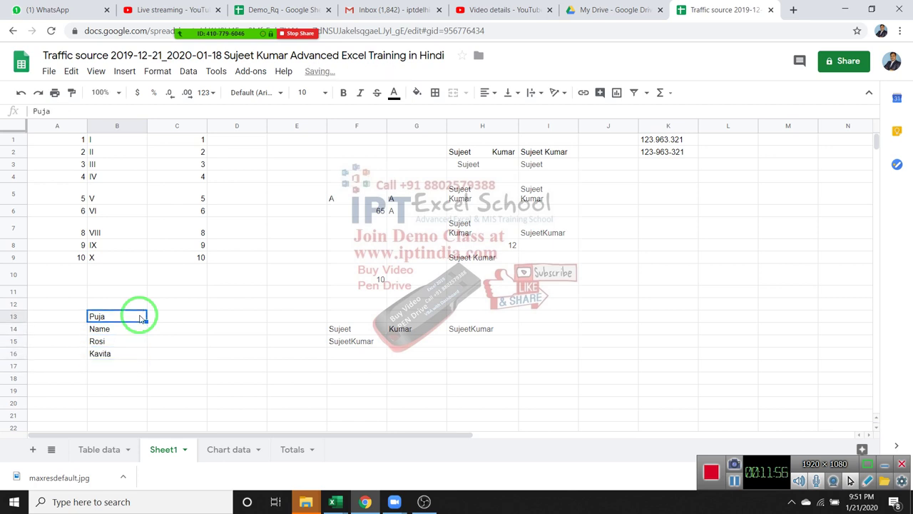
key(Right)
Step: Start a =B13&B14 formula in C13, then discard it
text(=)
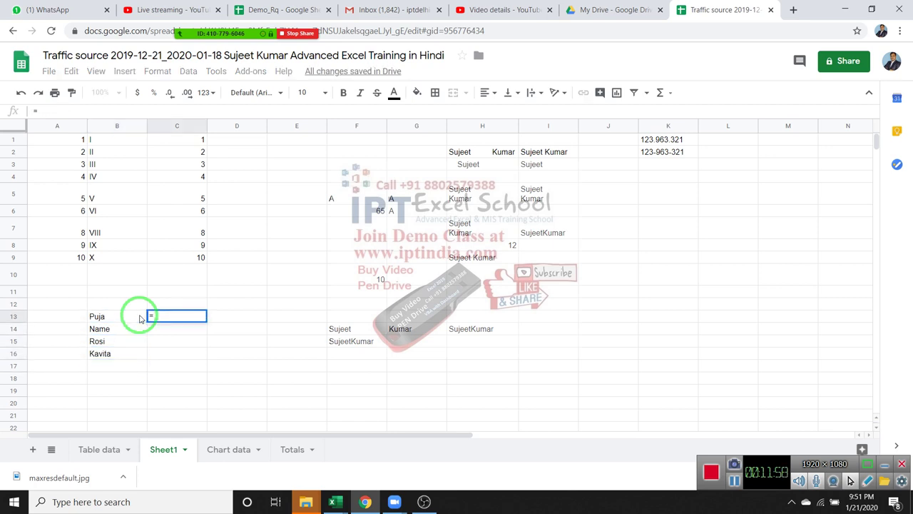
click(141, 319)
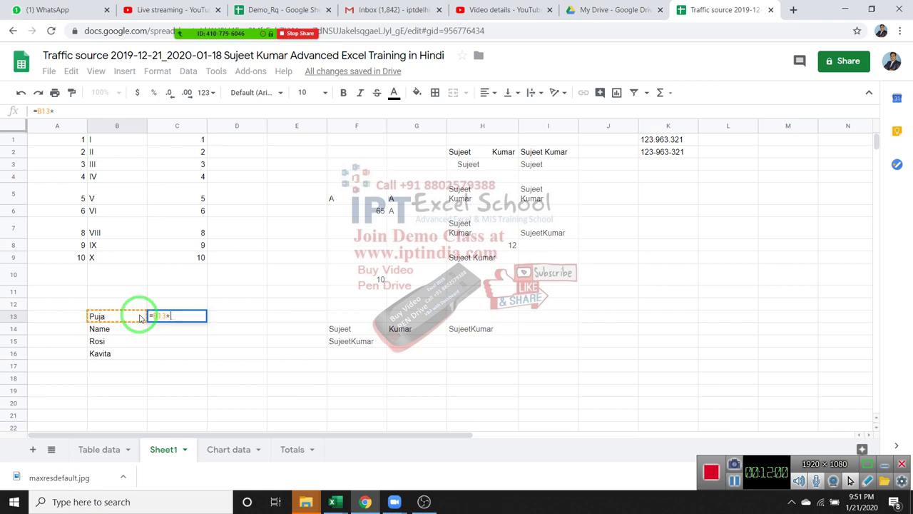
text(&)
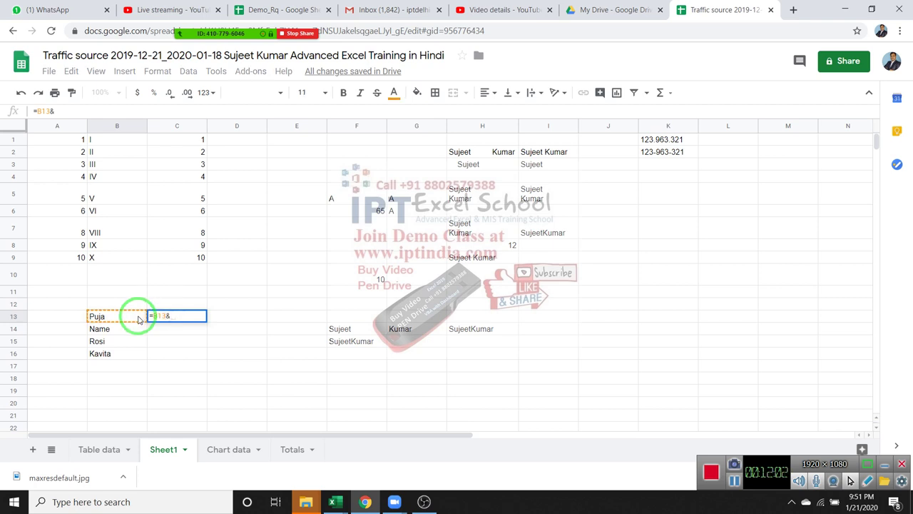
click(130, 330)
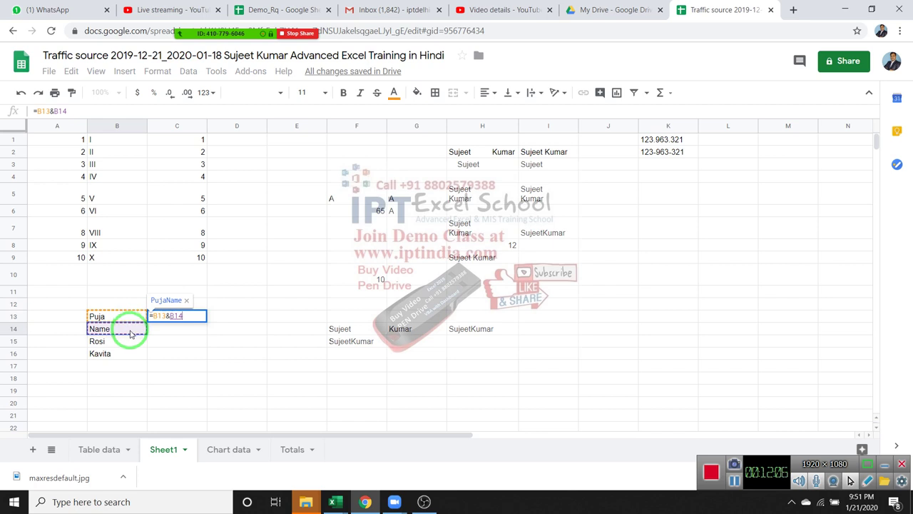
key(Escape)
Step: Enter =CONCAT(B13:B16) in C13 and inspect its #N/A error
text(=con)
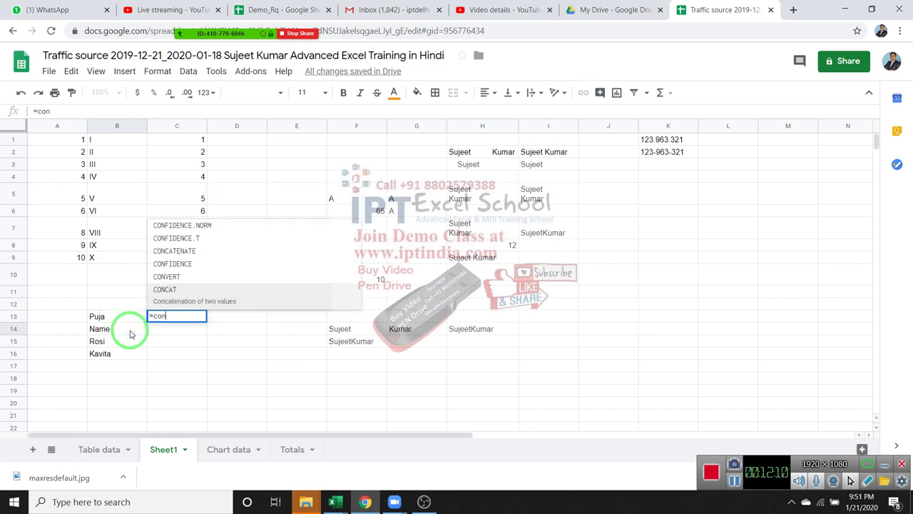
key(Tab)
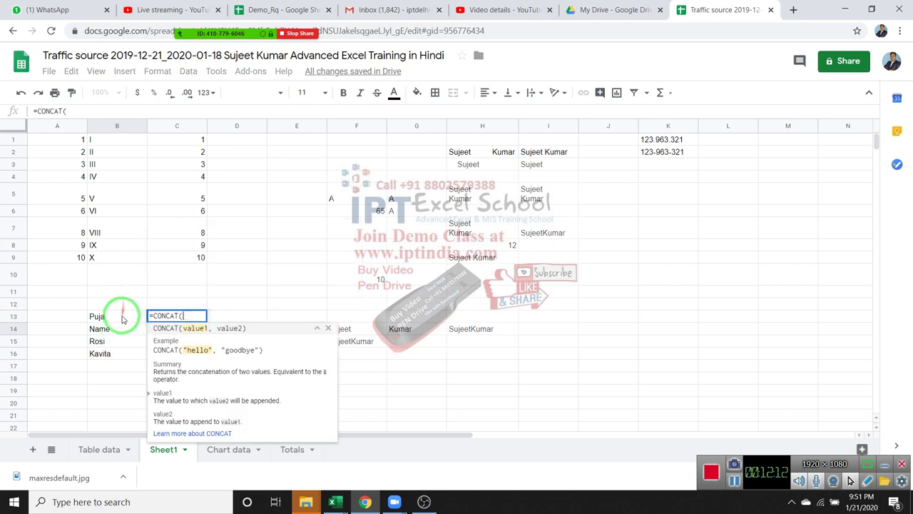
drag(121, 316, 122, 351)
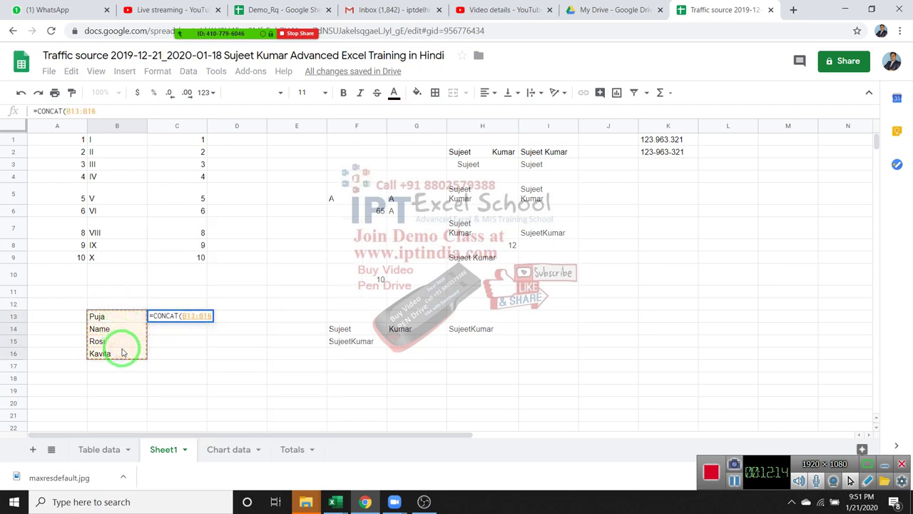
key(Return)
click(182, 318)
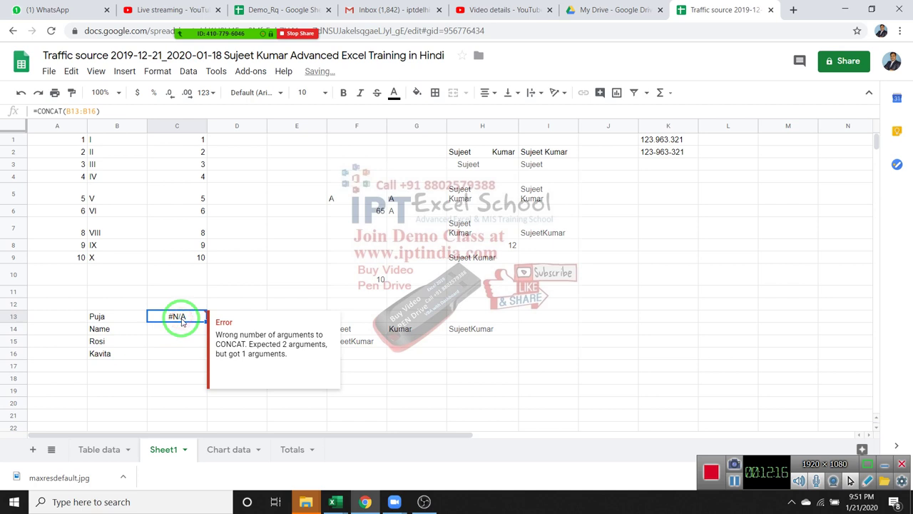
double_click(180, 317)
click(245, 316)
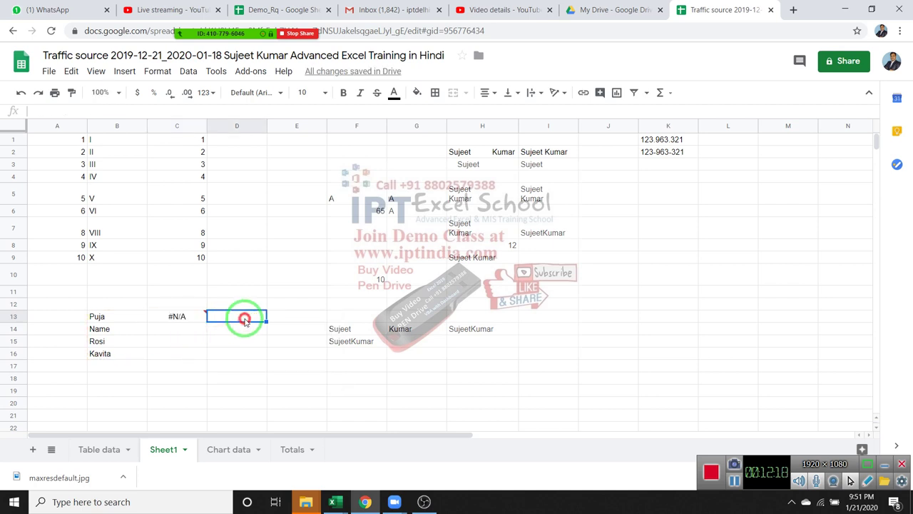
click(180, 318)
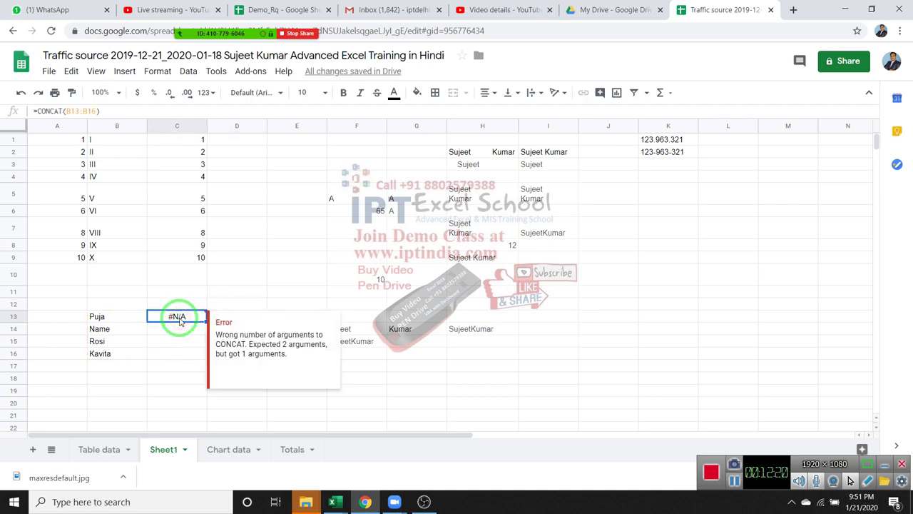
text(=c)
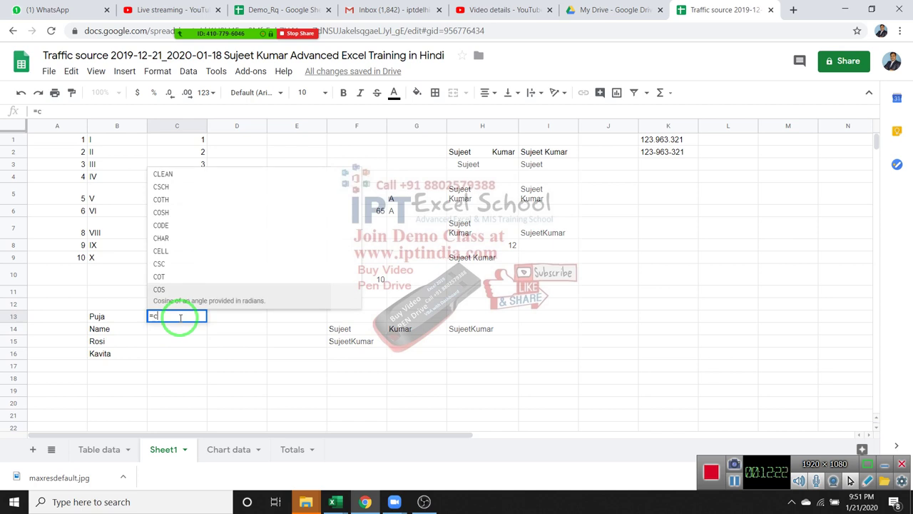
text(on)
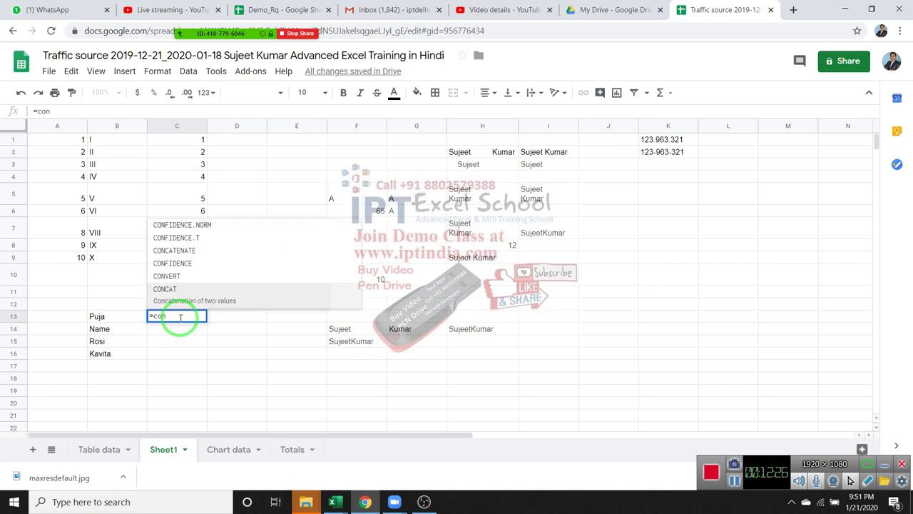
Step: Enter =CONCAT(B13,B14,B15,B16) in C13, which still returns #N/A
key(Tab)
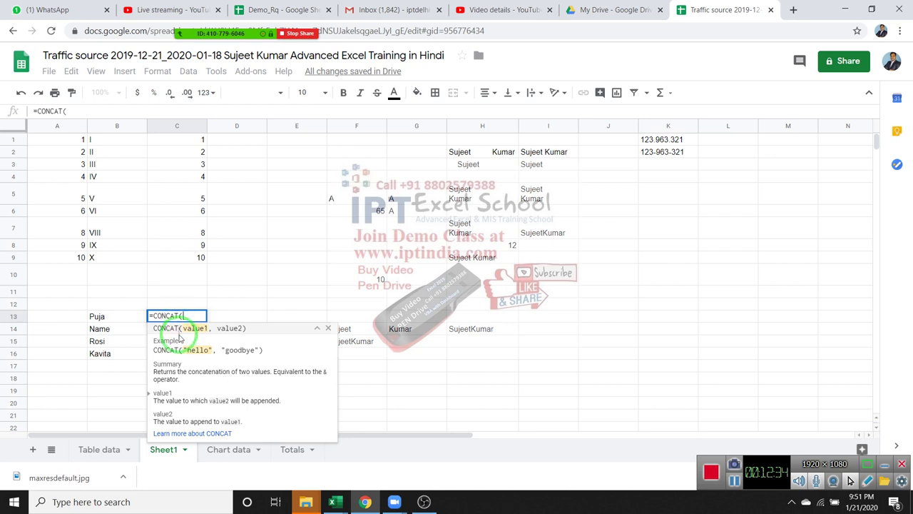
click(117, 320)
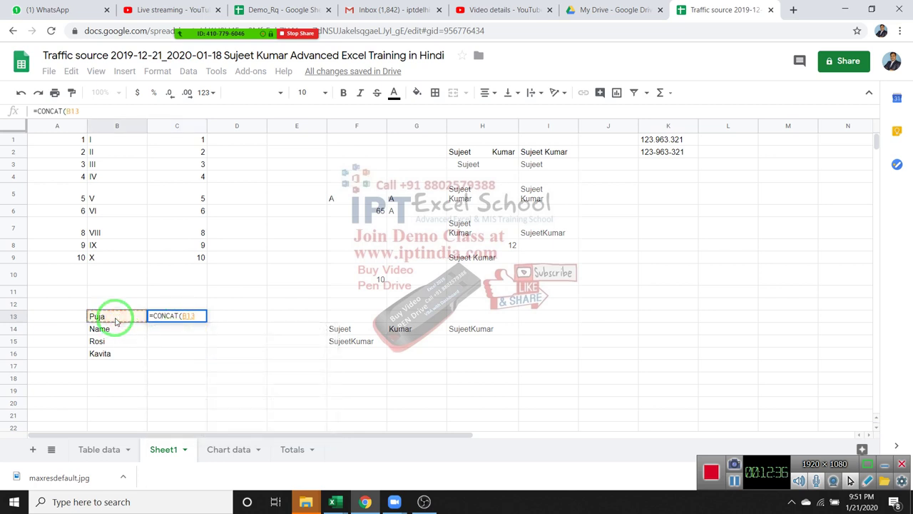
text(,)
click(121, 336)
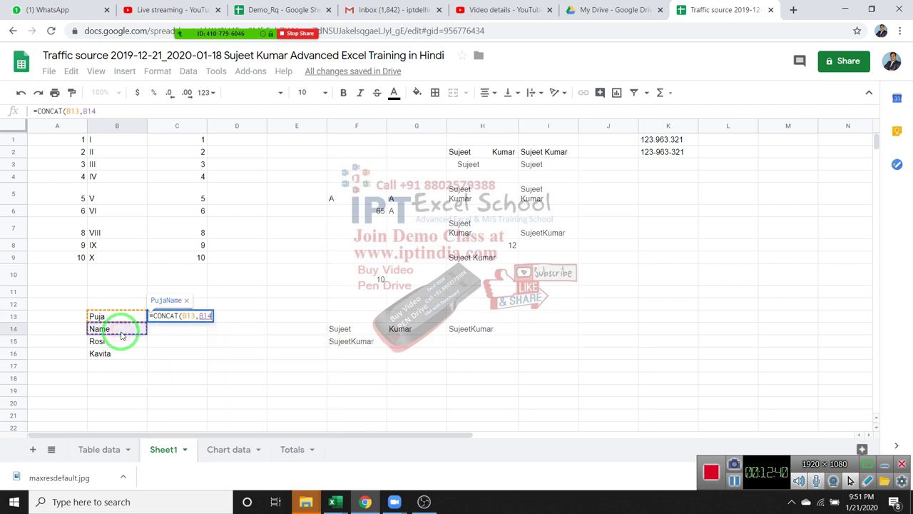
text(,)
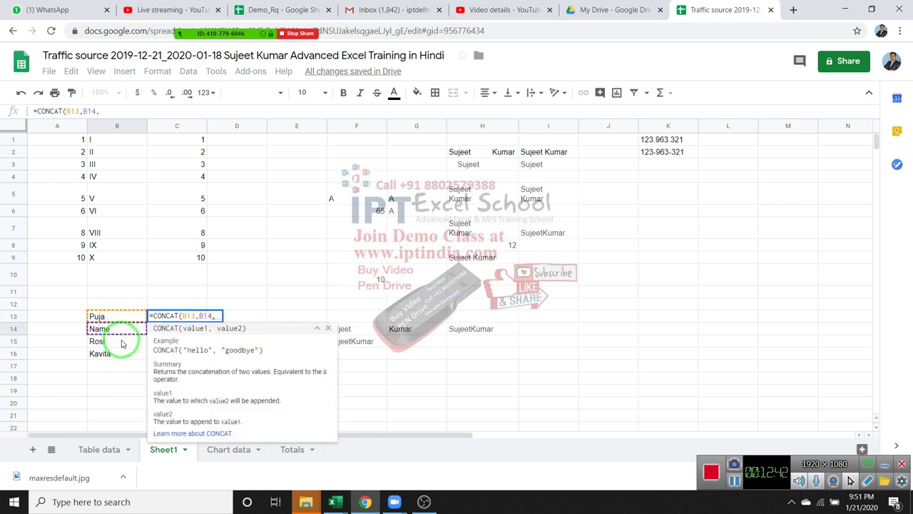
click(122, 343)
text(,)
click(122, 354)
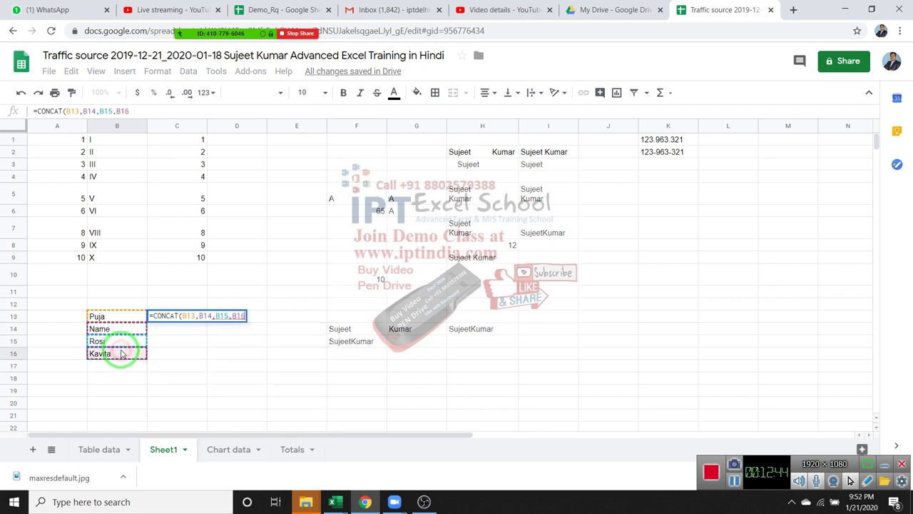
key(Return)
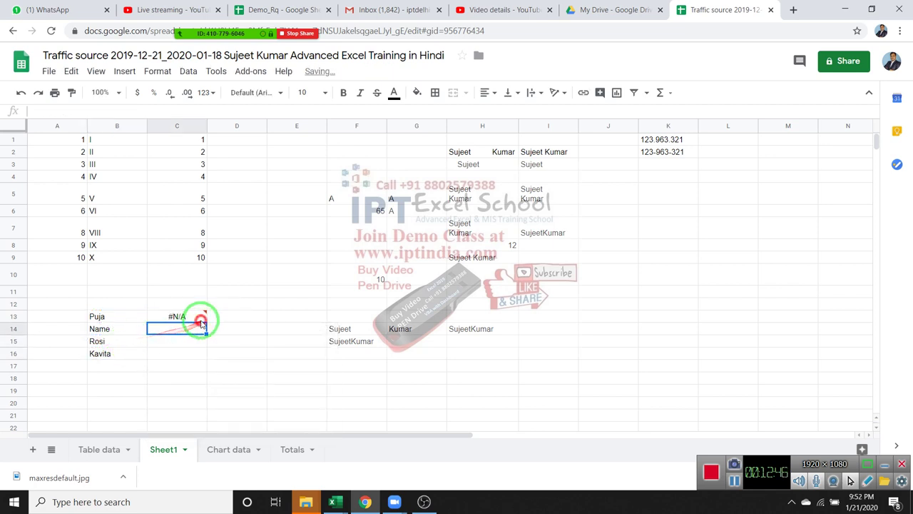
click(201, 318)
Step: Rewrite C13 as =CONCAT(B13:B14) using a range, which also returns #N/A
key(Delete)
text(=)
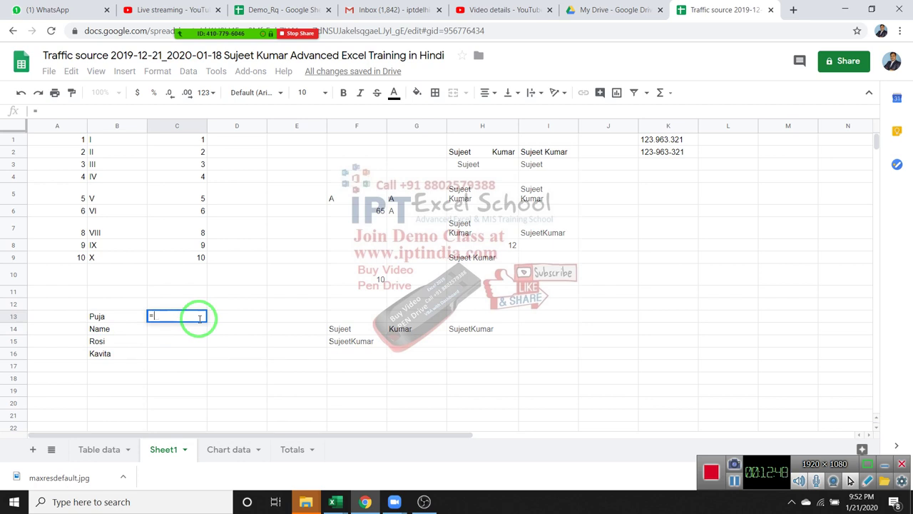
text(con)
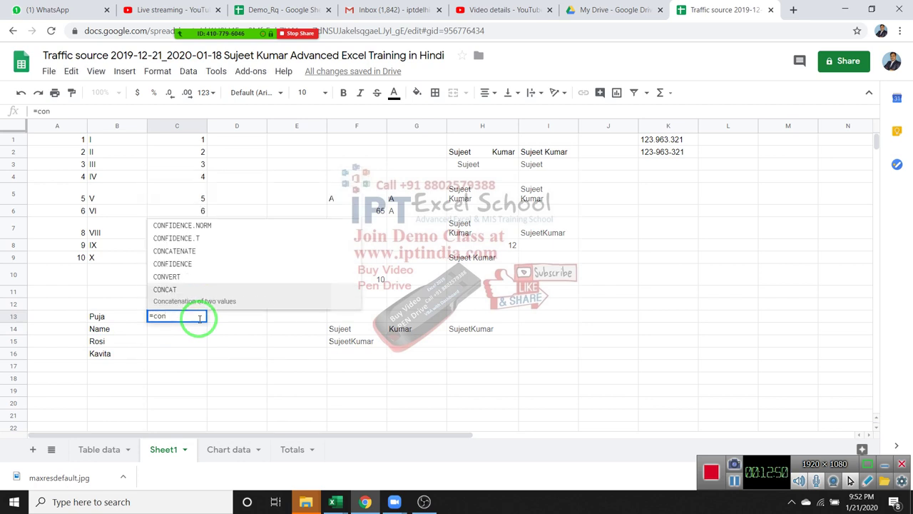
key(Tab)
drag(121, 316, 124, 328)
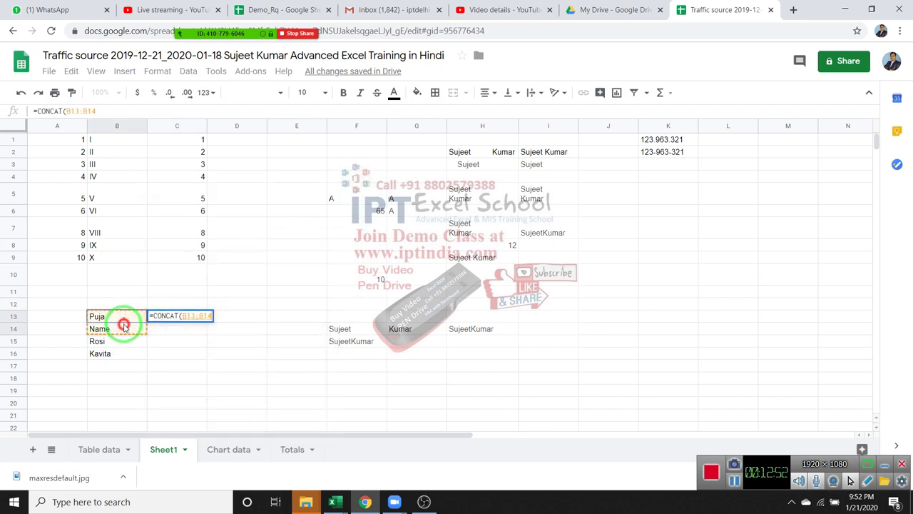
key(Return)
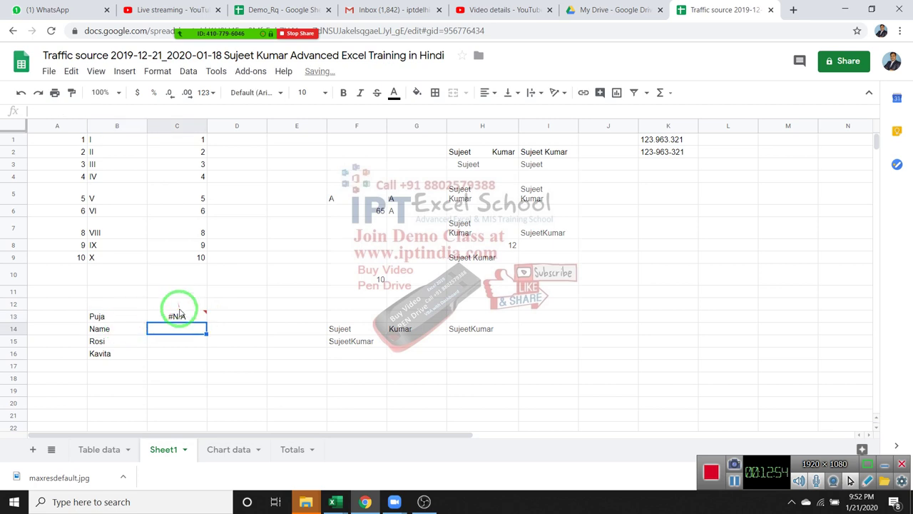
click(177, 307)
click(179, 316)
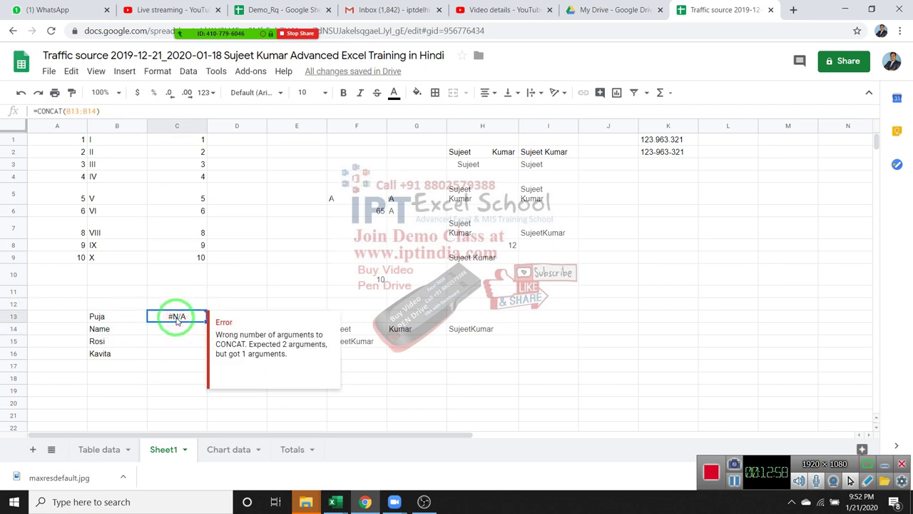
Step: Enter =CONCAT(B13,B14) in C13 so it shows PujaName, then review the formula
text(=con)
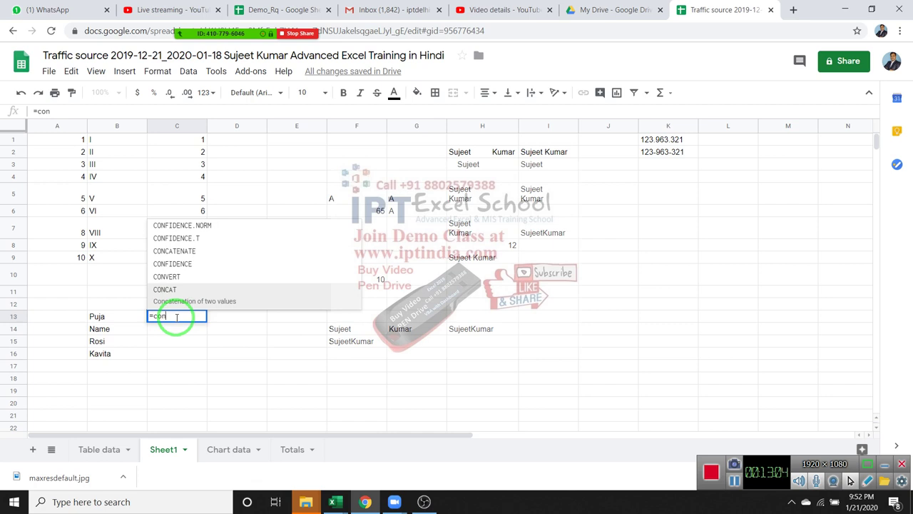
key(Tab)
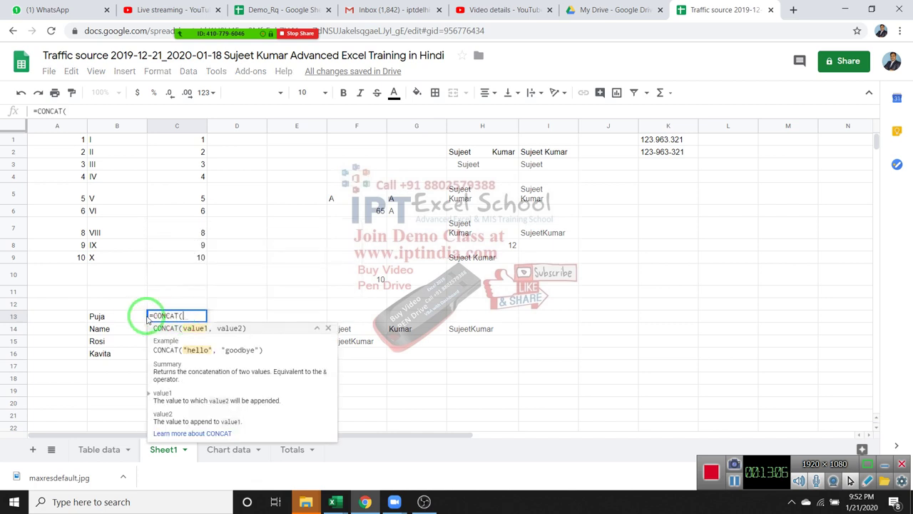
click(122, 319)
text(,)
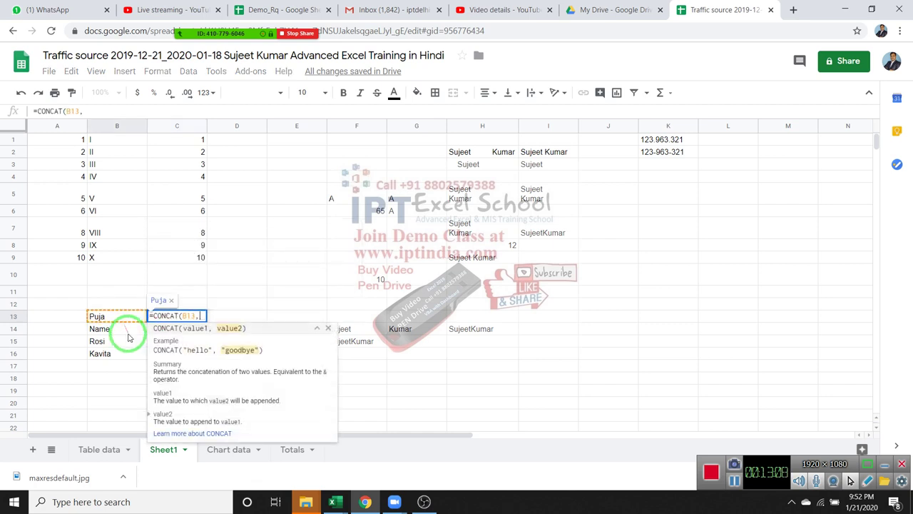
click(129, 329)
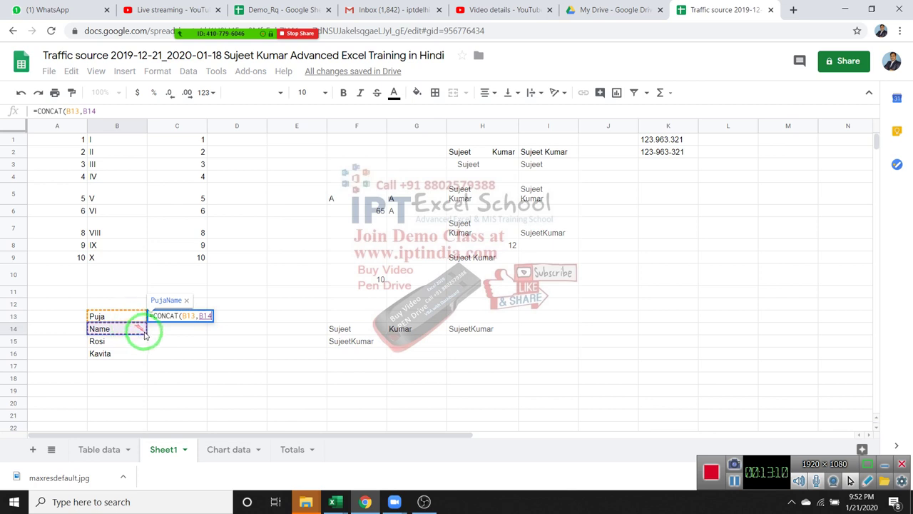
key(Return)
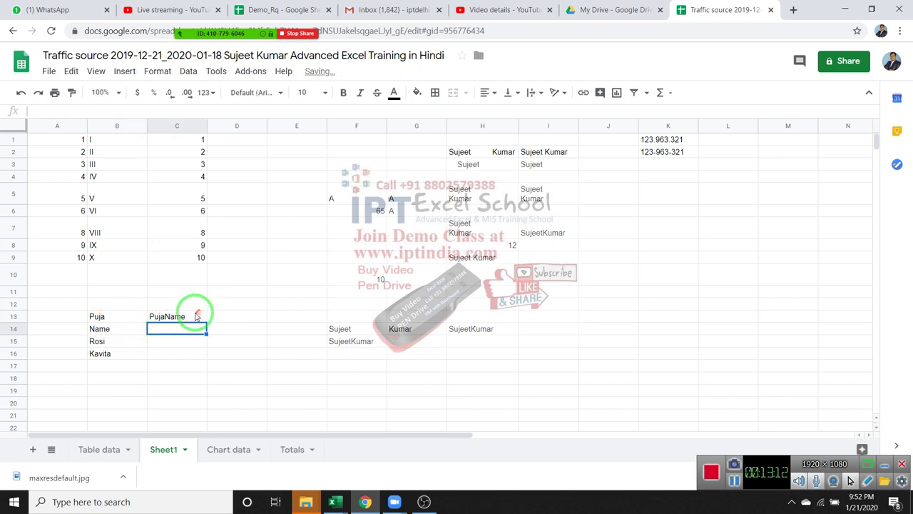
click(196, 320)
double_click(195, 319)
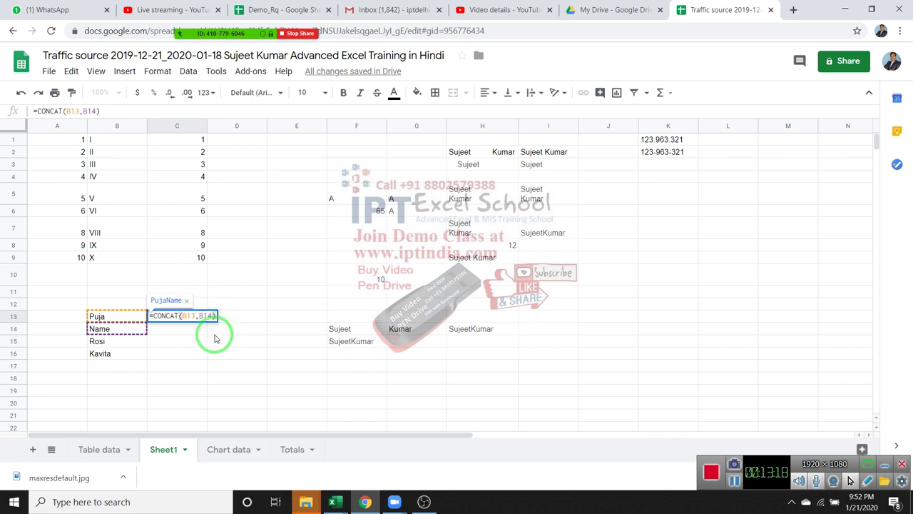
key(Escape)
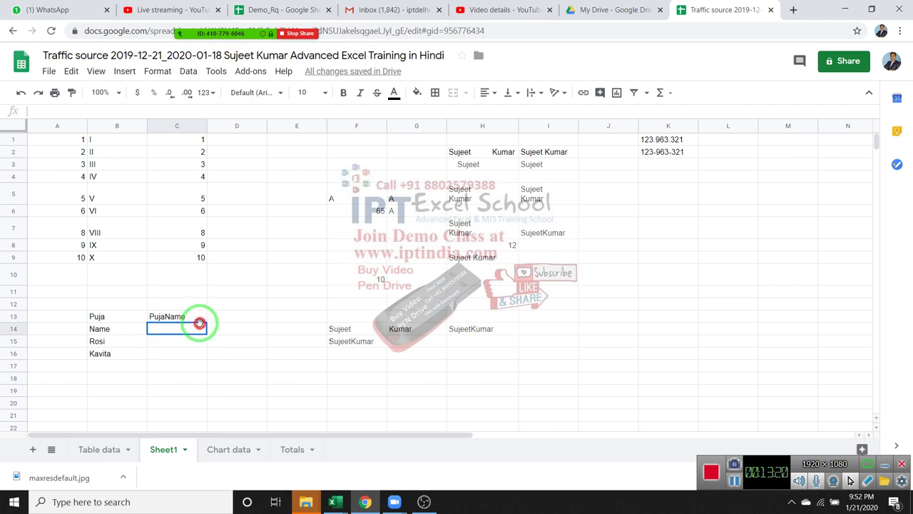
drag(196, 328, 241, 316)
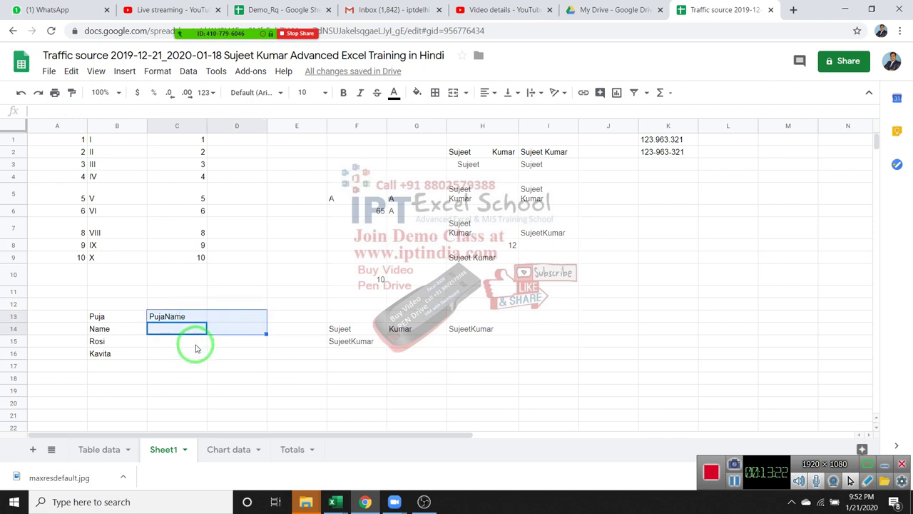
click(196, 346)
Step: Enter =TEXTJOIN(",",,B13:B16) in C14 to show Puja,Name,Rosi,Kavita
click(189, 330)
text(=)
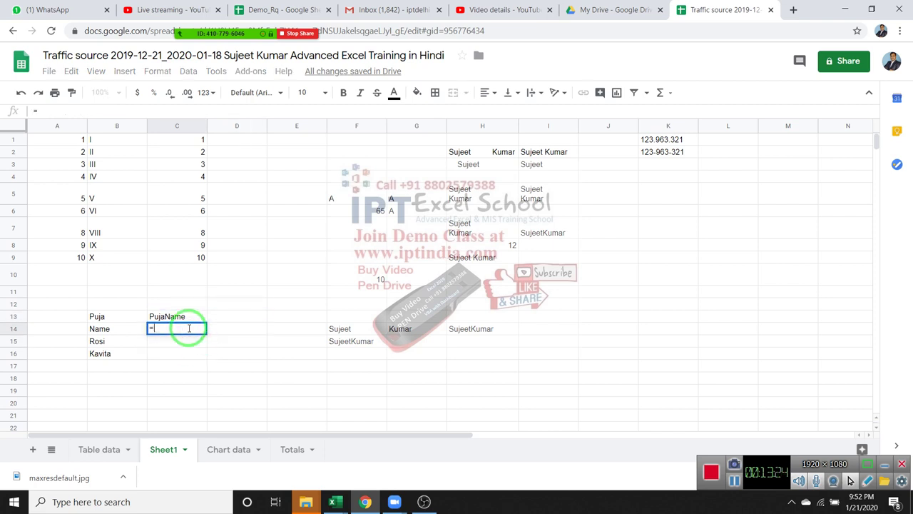
text(tex)
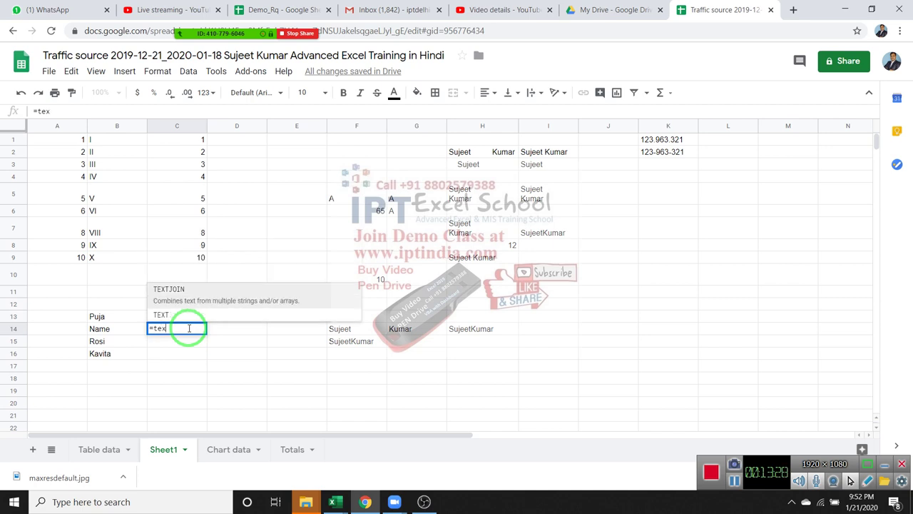
key(Up)
key(Tab)
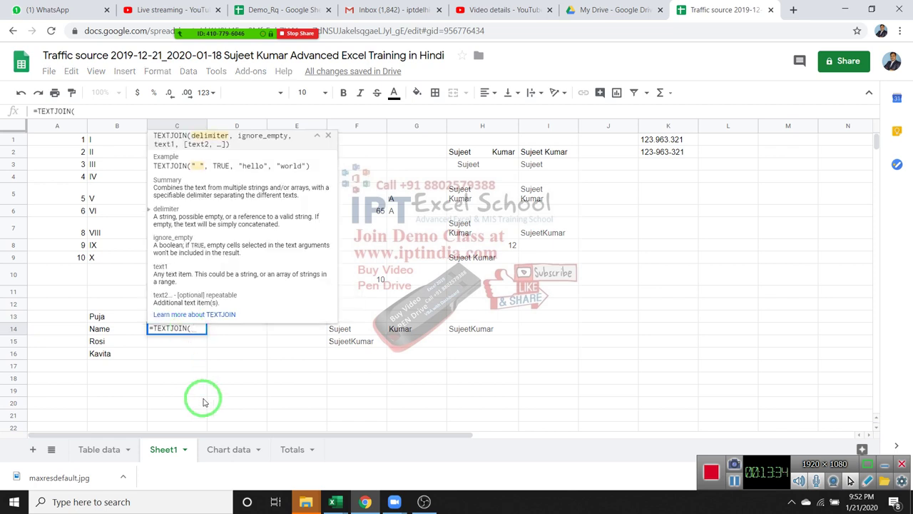
text(",")
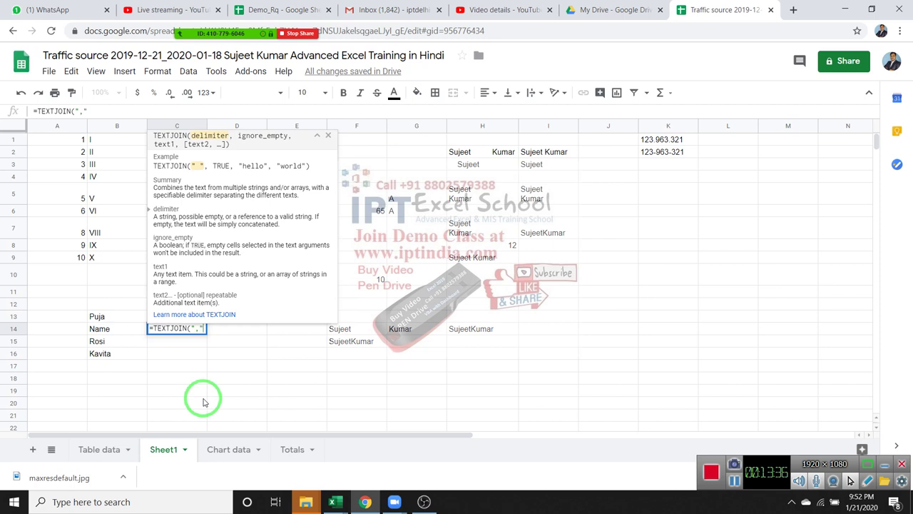
text(,,)
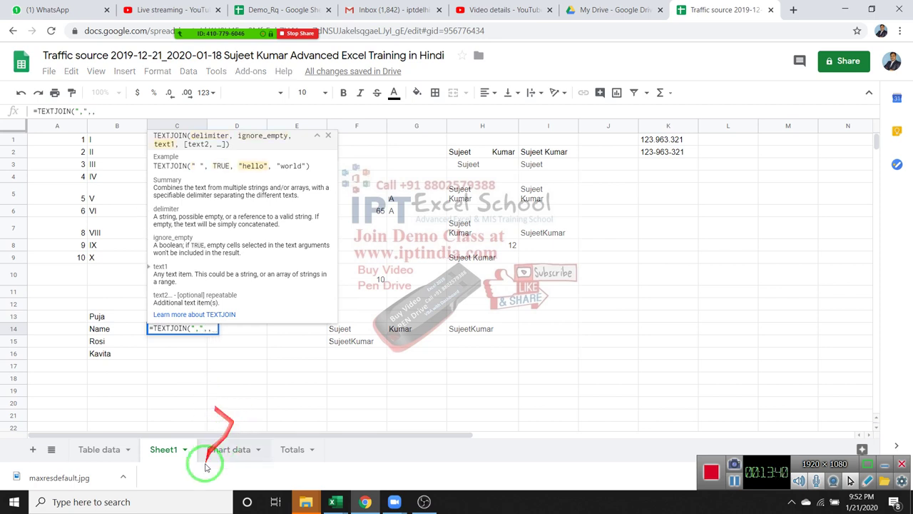
drag(125, 303, 119, 357)
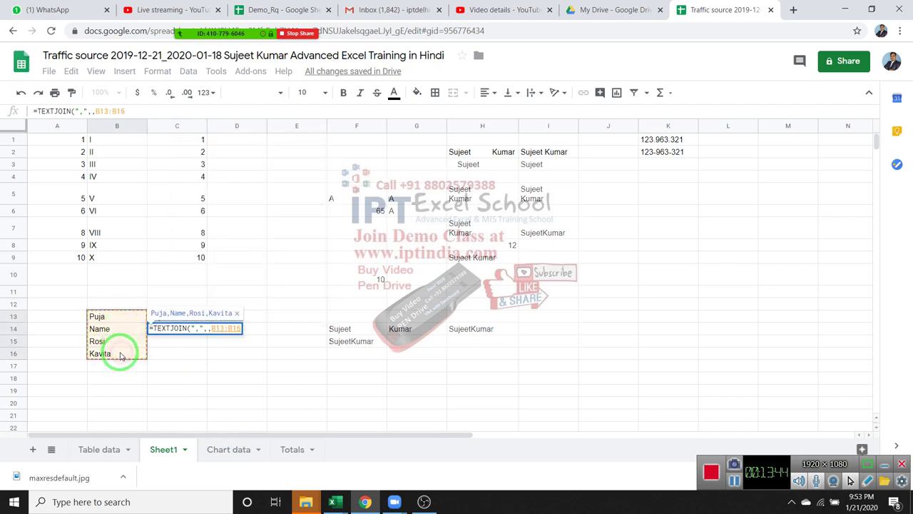
key(Return)
click(181, 332)
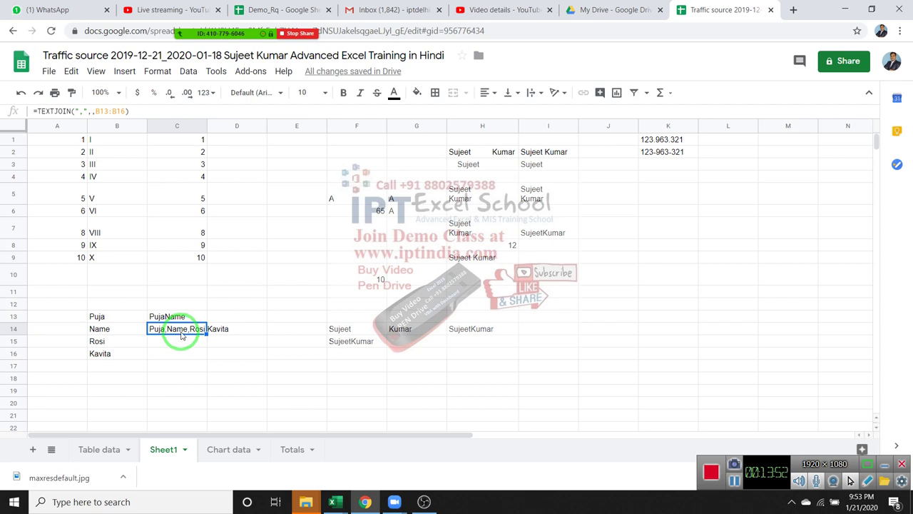
click(181, 342)
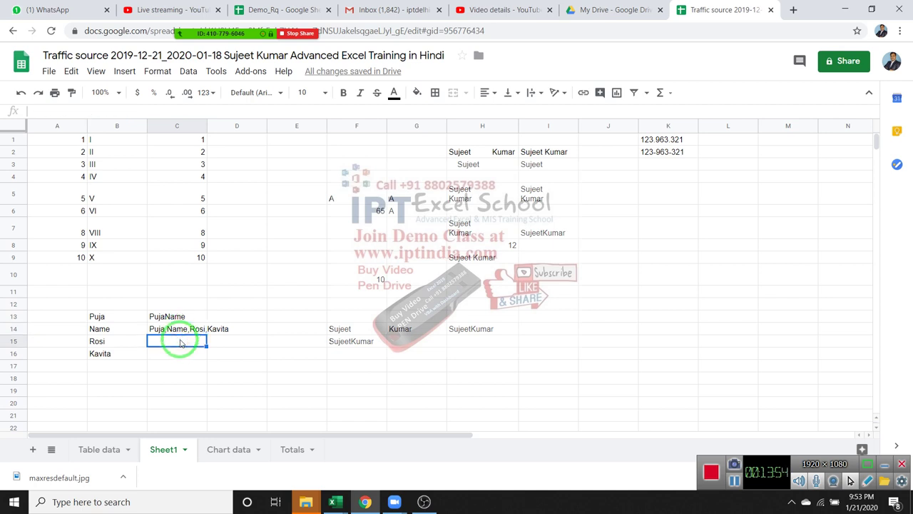
Step: Enter the sample number 1252 in E17, undoing its automatic conversion to a date
click(125, 72)
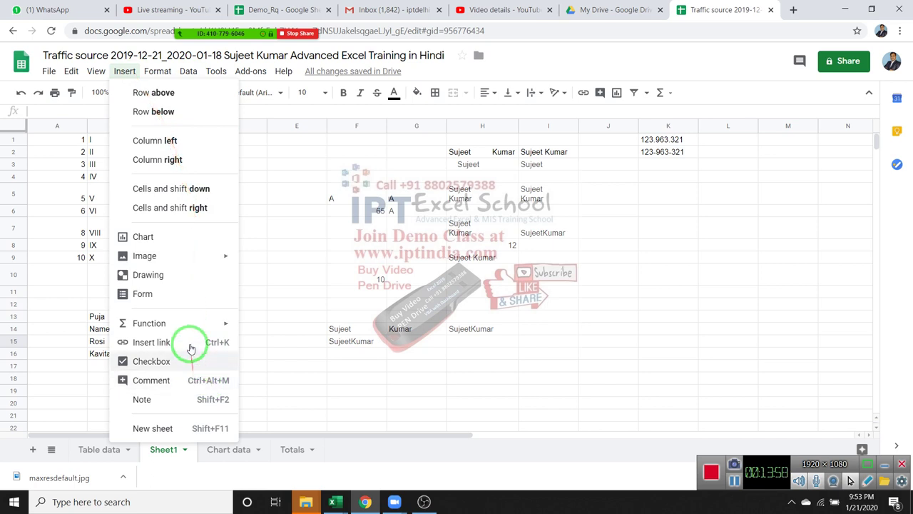
mouse_move(149, 323)
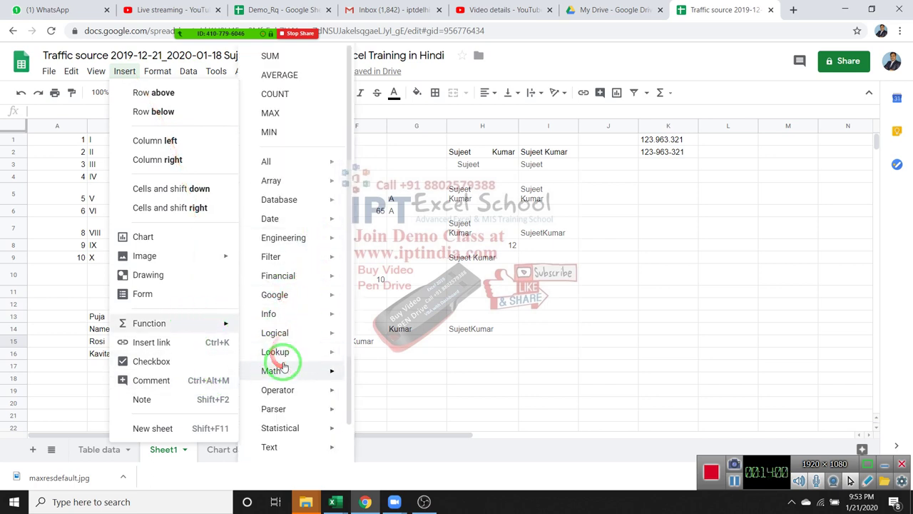
mouse_move(269, 447)
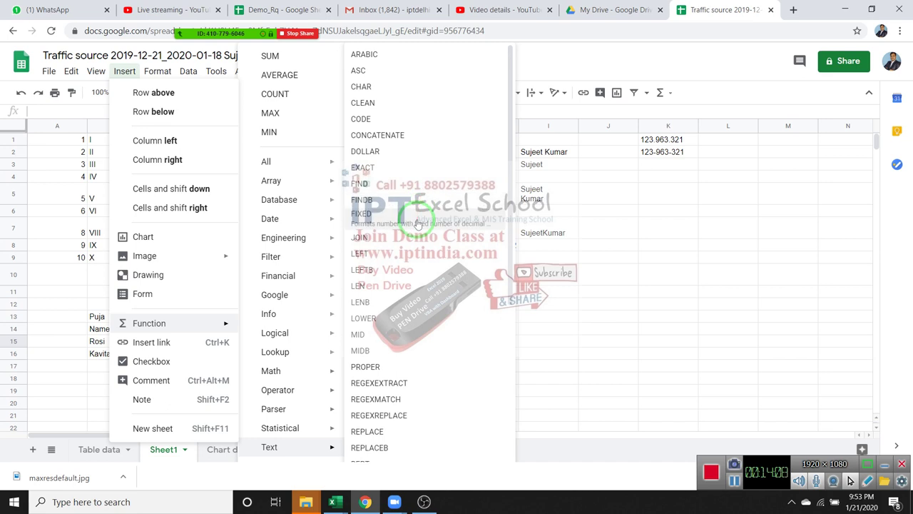
click(632, 338)
click(290, 368)
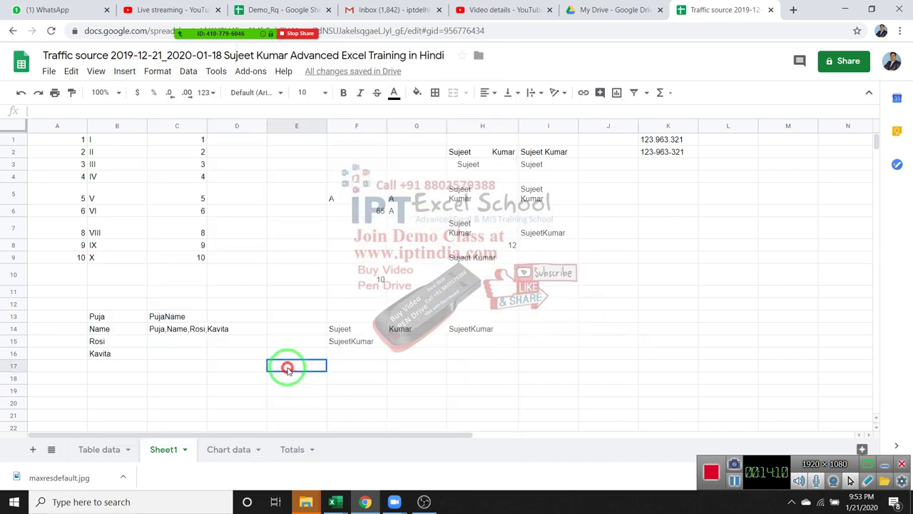
text(1252)
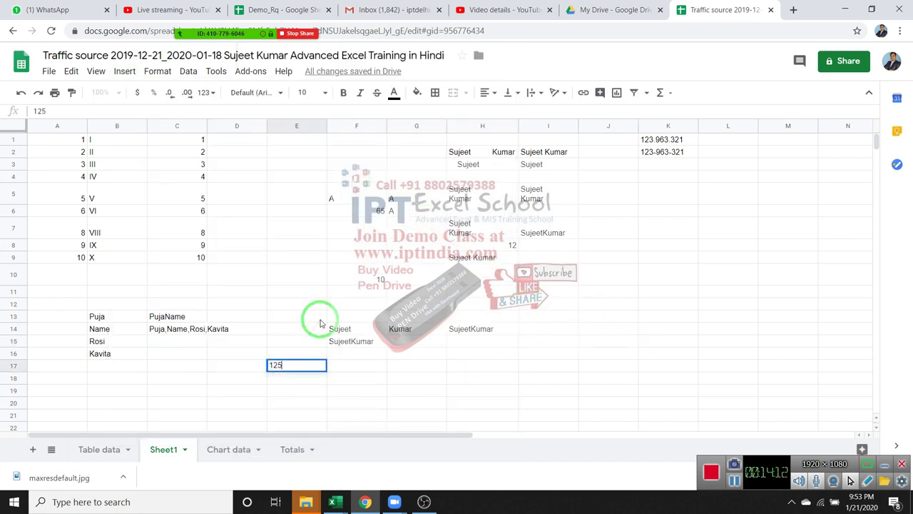
key(Return)
key(Up)
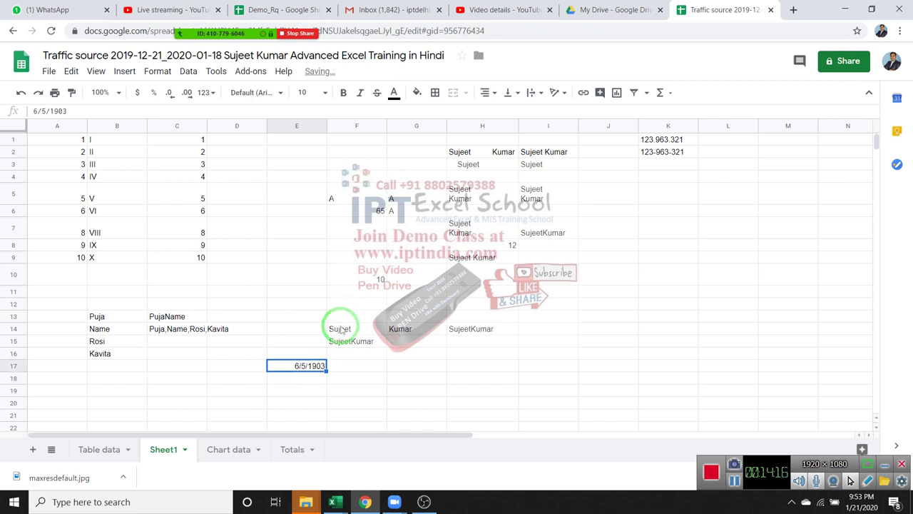
key(ctrl+z)
Step: Enter =DOLLAR(E17) in F17 to display $1,252.00
click(380, 371)
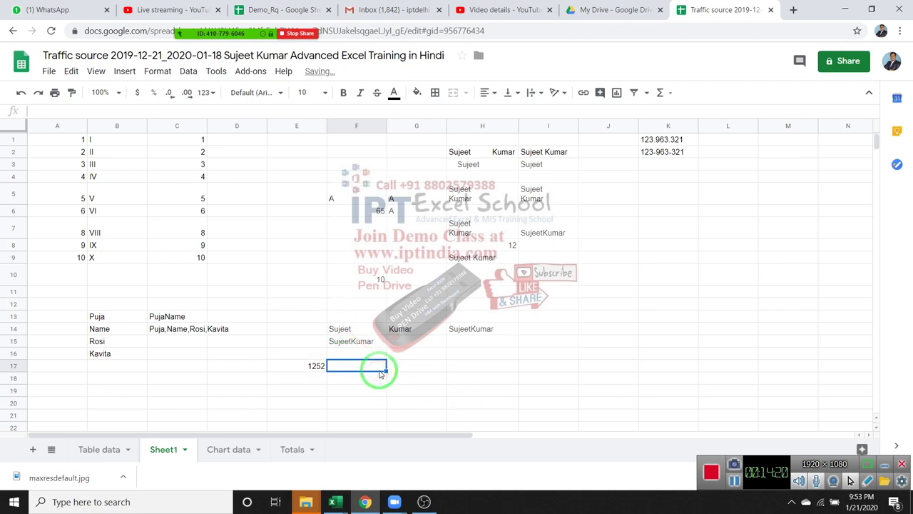
text(=do)
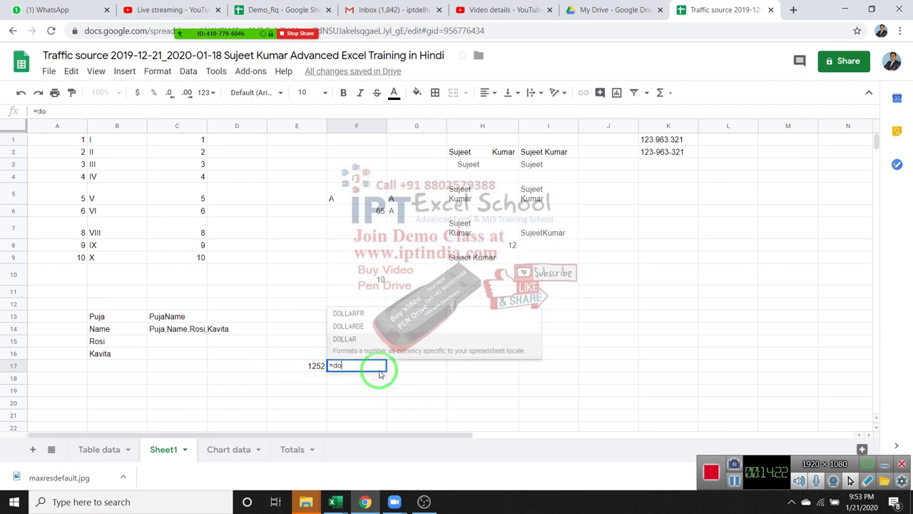
key(Tab)
key(Left)
key(Return)
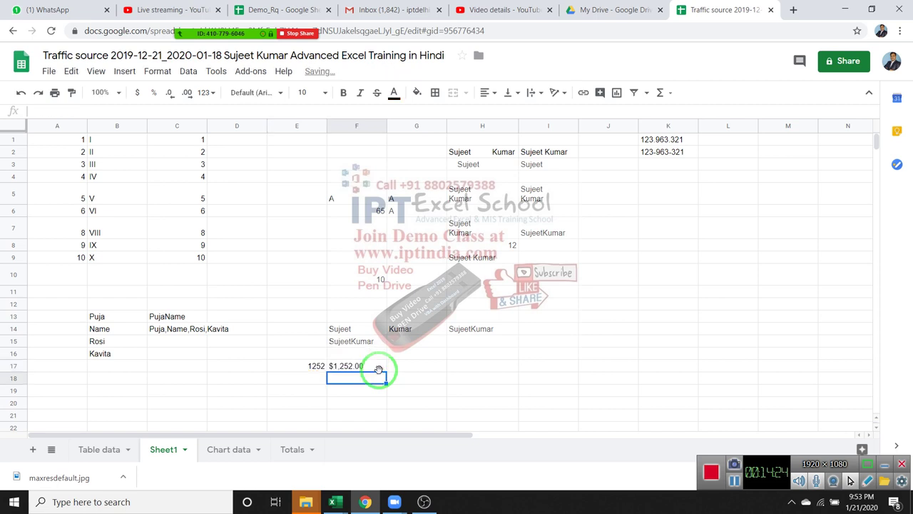
click(380, 371)
Step: Enter =FIXED(E17) in F18 to display 1,252.00
key(Down)
text(=fix)
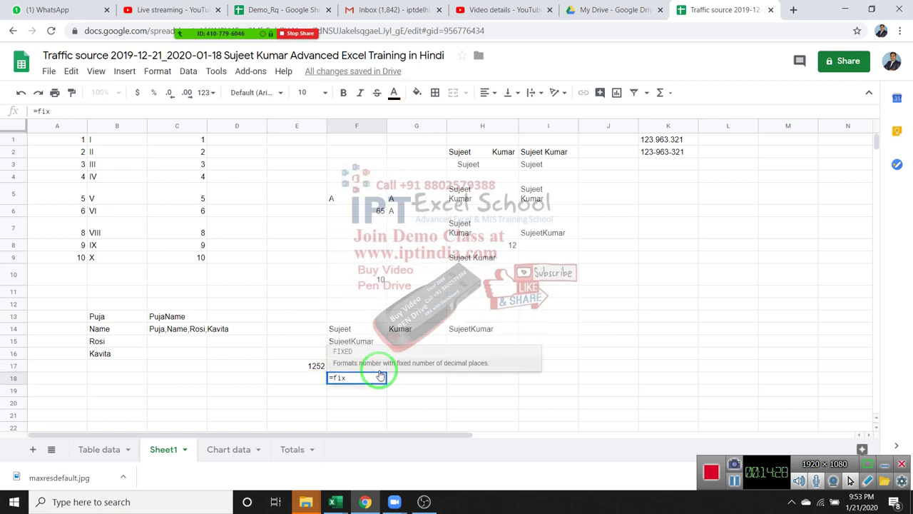
key(Tab)
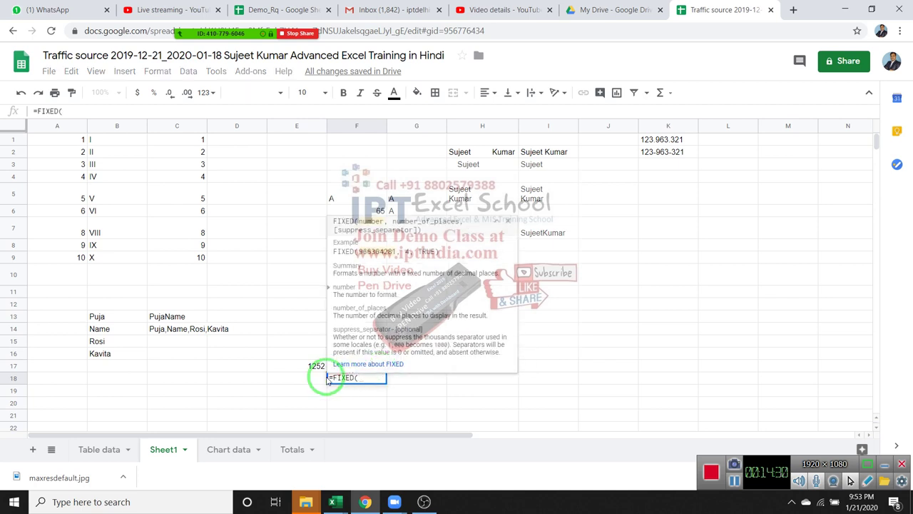
click(316, 368)
key(Return)
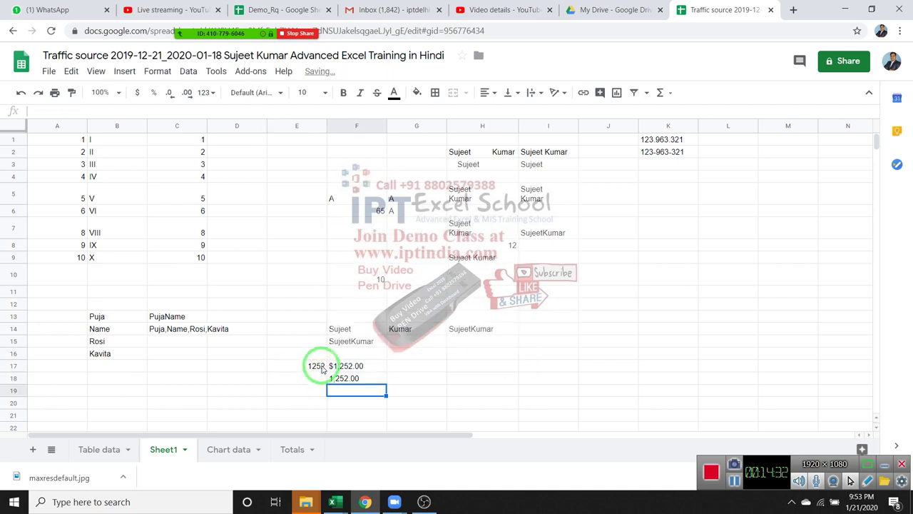
click(362, 378)
click(365, 404)
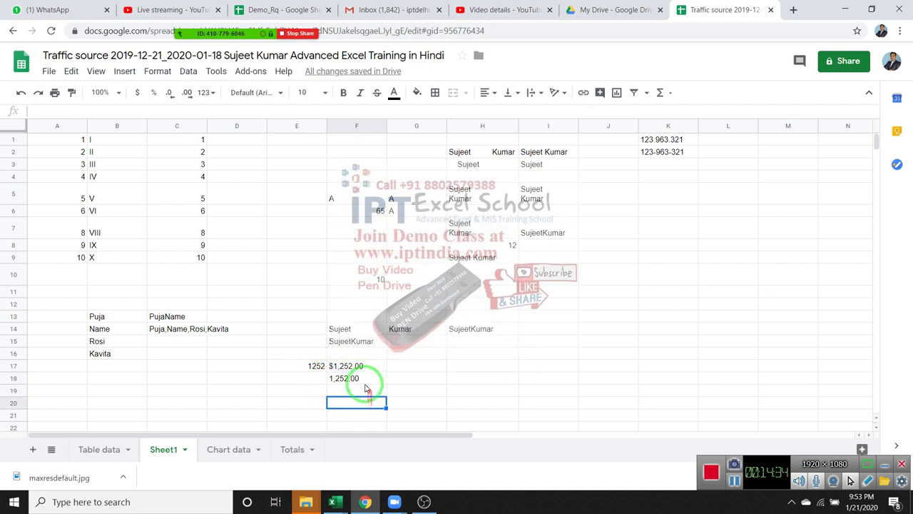
click(361, 378)
click(410, 378)
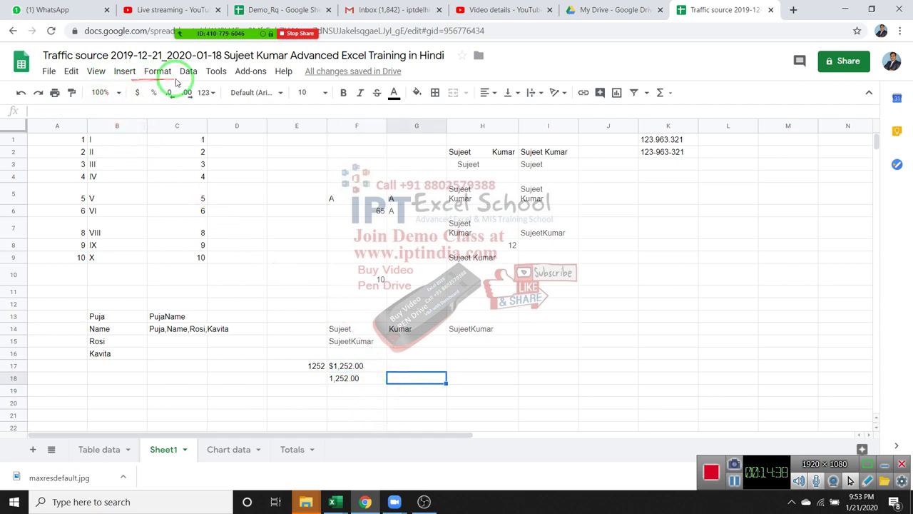
Step: Type Ram in K12 and lowercase ram in L12
click(126, 72)
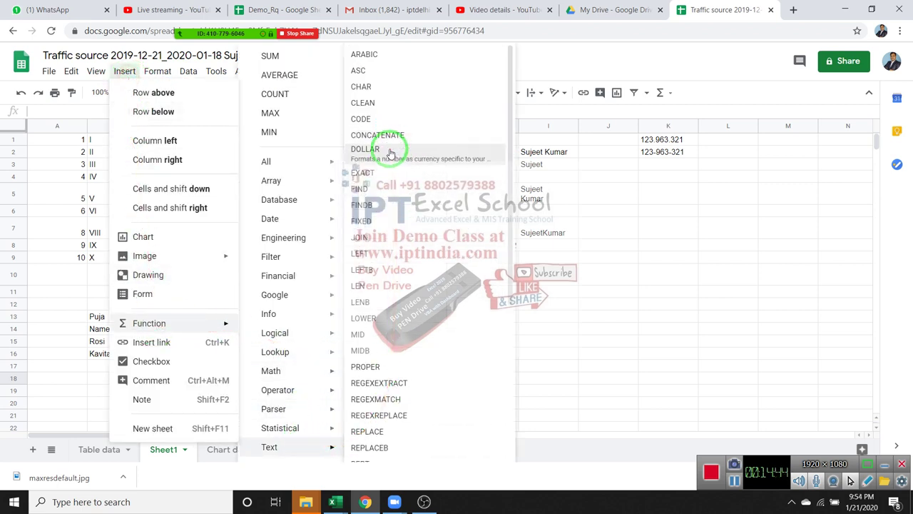
click(652, 303)
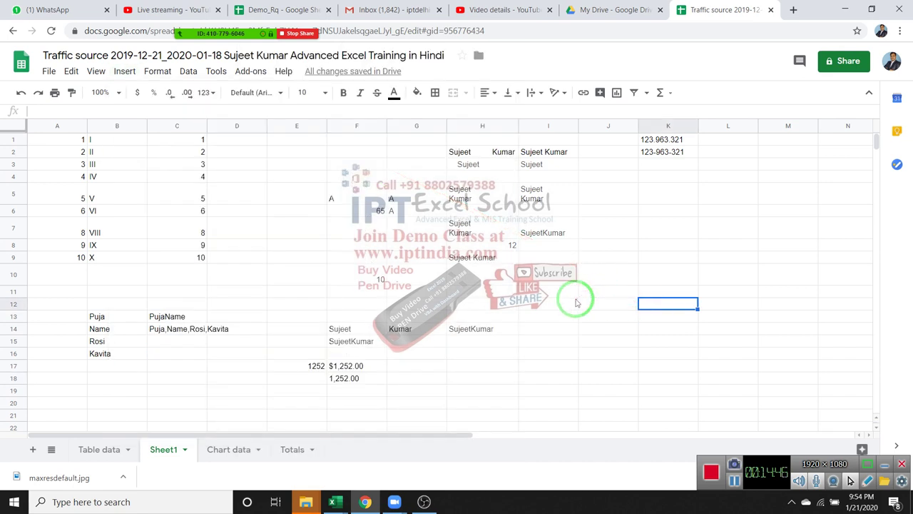
text(Ram)
key(Tab)
text(?)
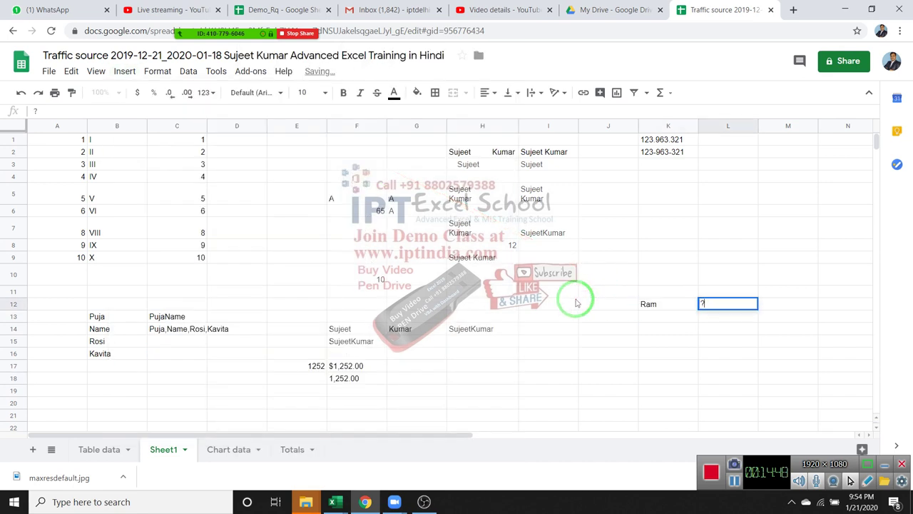
key(BackSpace)
key(BackSpace)
text(ram)
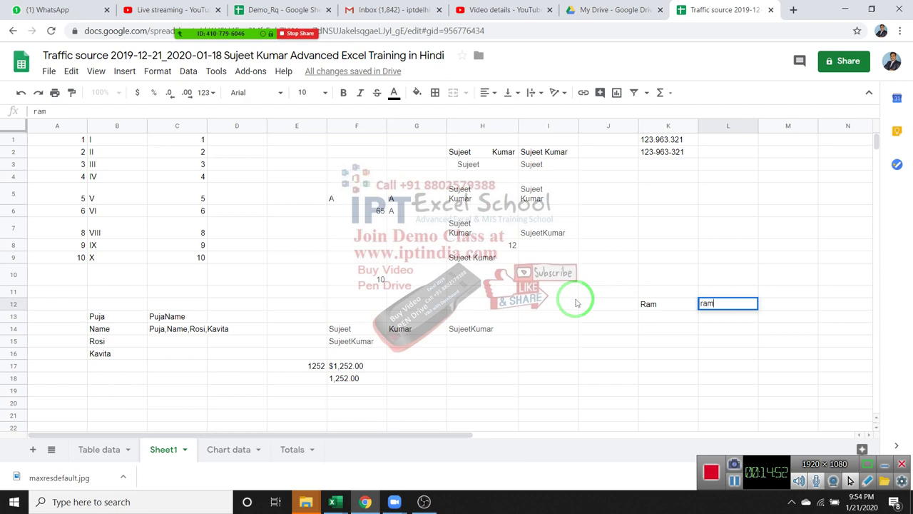
key(Return)
Step: Enter the equality check =K12=L12 in K13, which shows TRUE
text(=)
key(Up)
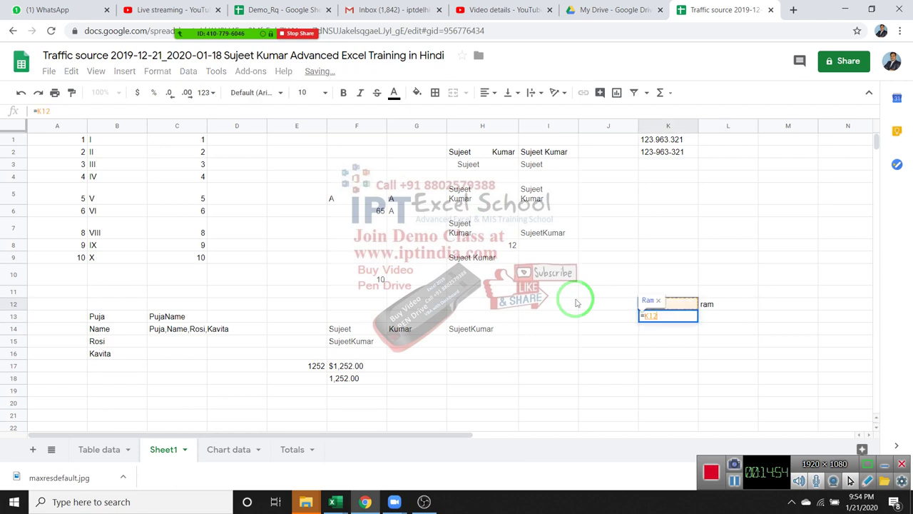
text(=)
key(Up)
key(Right)
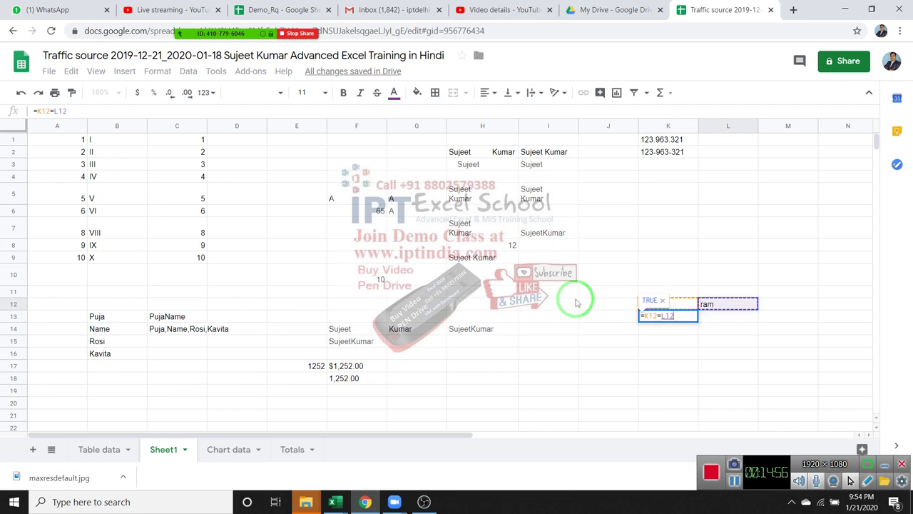
key(Return)
key(Up)
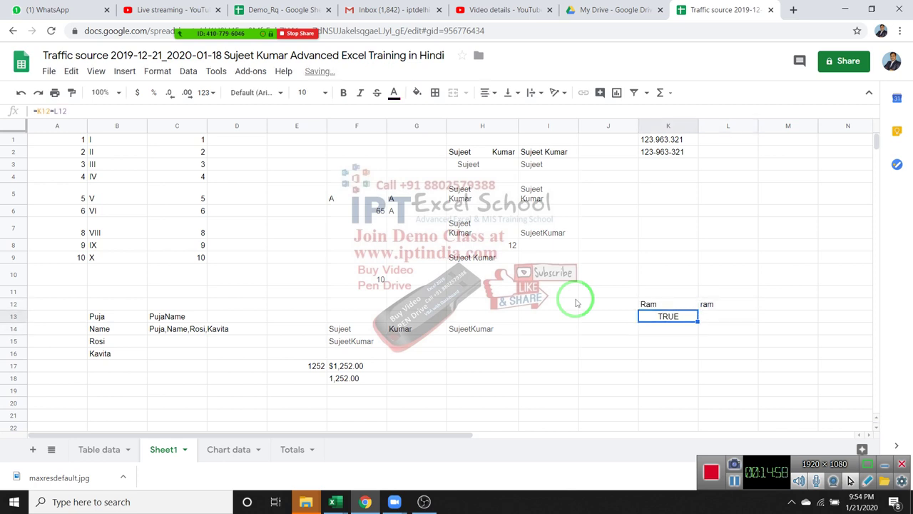
key(Right)
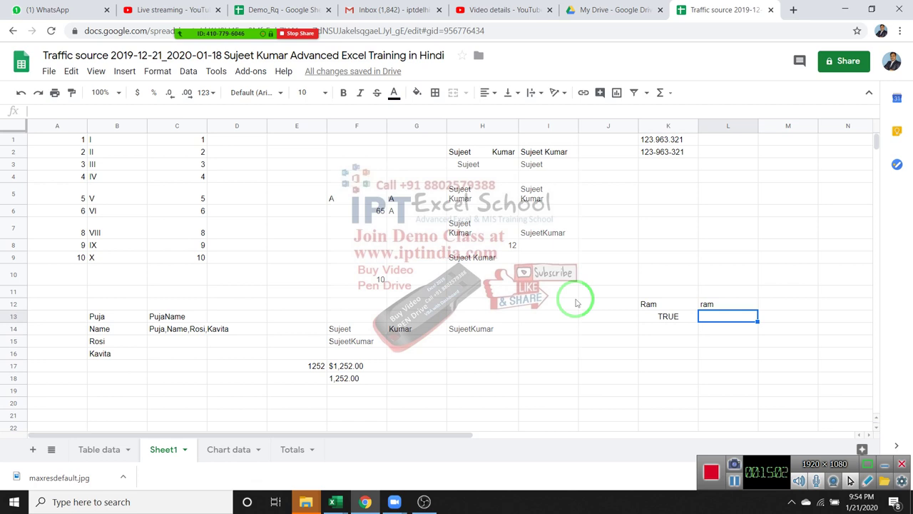
Step: Enter =EXACT(K12,L12) in L13, which returns FALSE for the differing case
text(=exa)
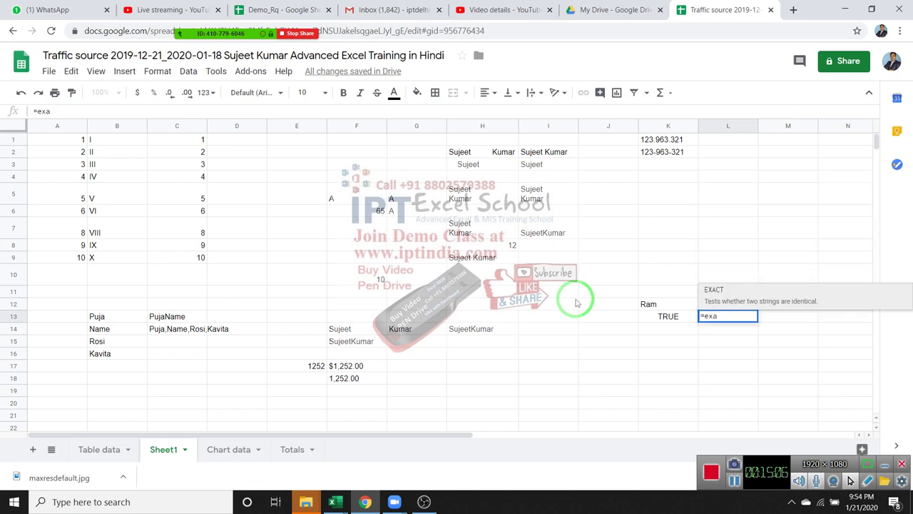
key(Tab)
click(648, 305)
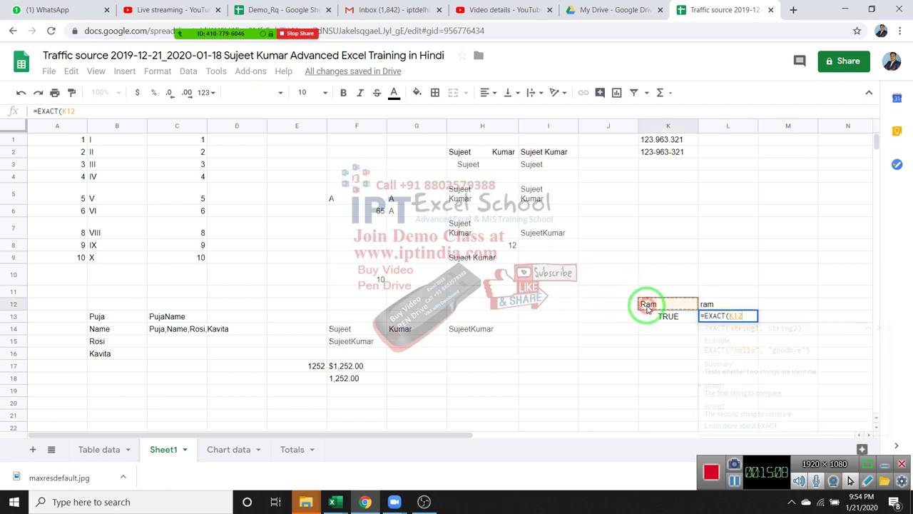
text(,)
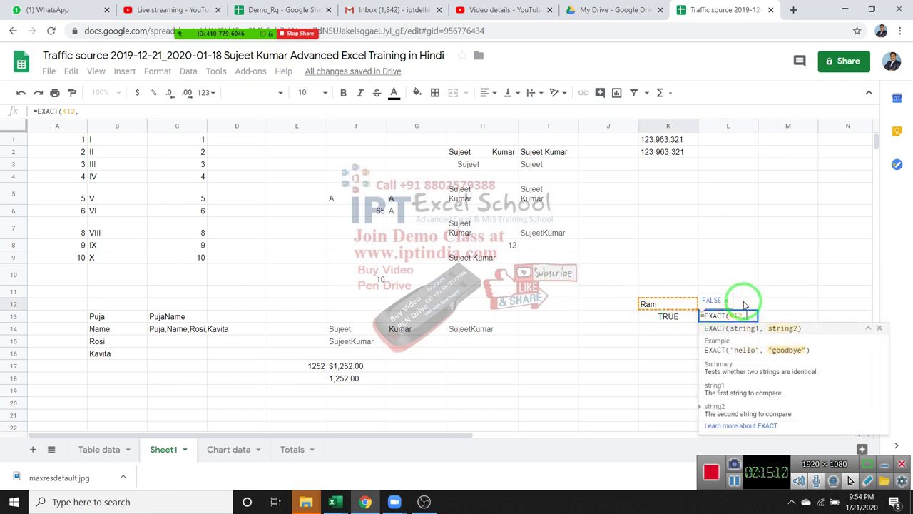
click(744, 306)
key(Return)
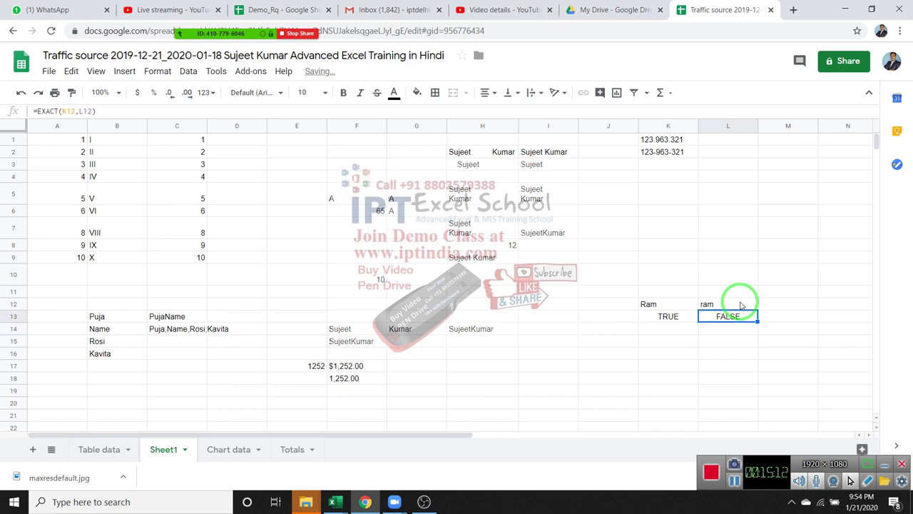
Step: Retype L12 as Ram so the EXACT comparison returns TRUE
click(741, 306)
text(Ra)
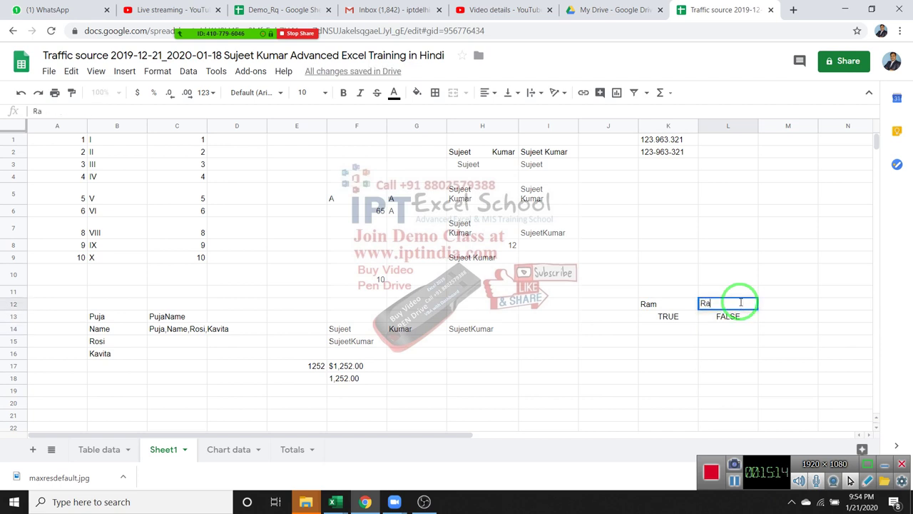
key(Return)
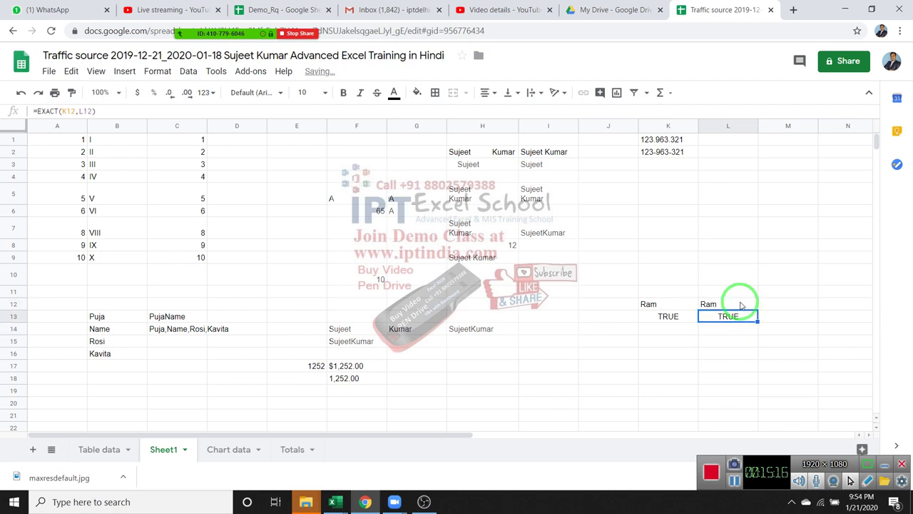
key(Down)
key(Left)
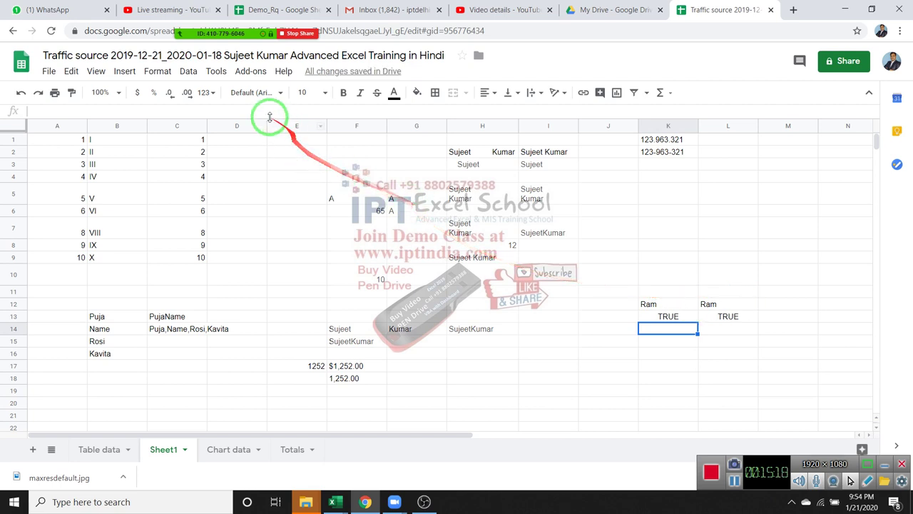
Step: Show the Math function list from Insert > Function's categories
click(215, 71)
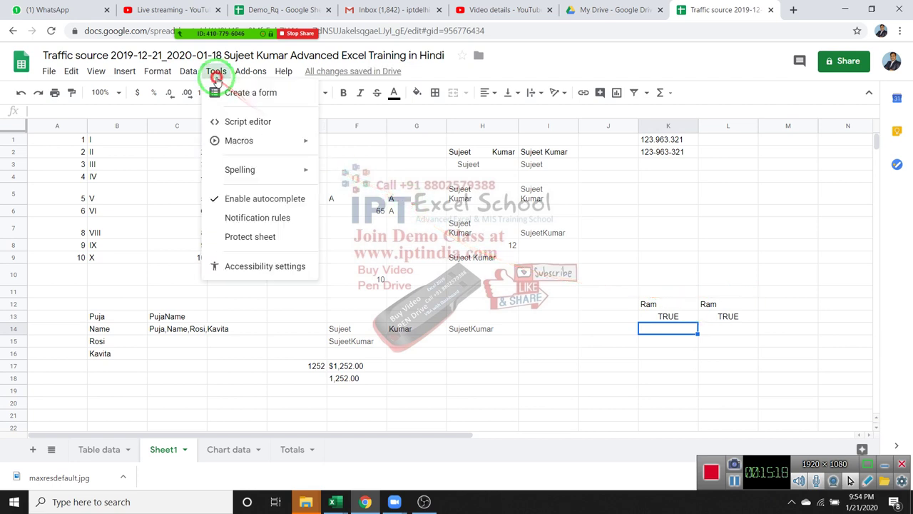
click(130, 75)
click(128, 74)
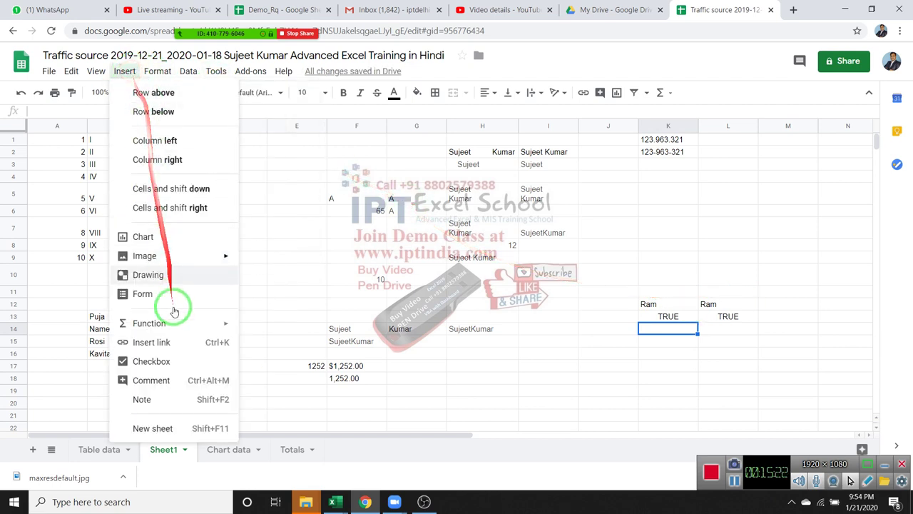
click(174, 331)
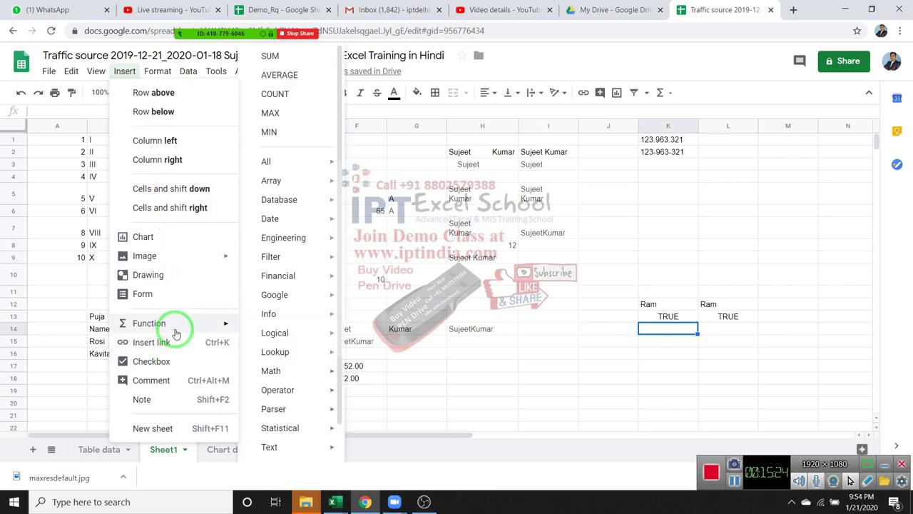
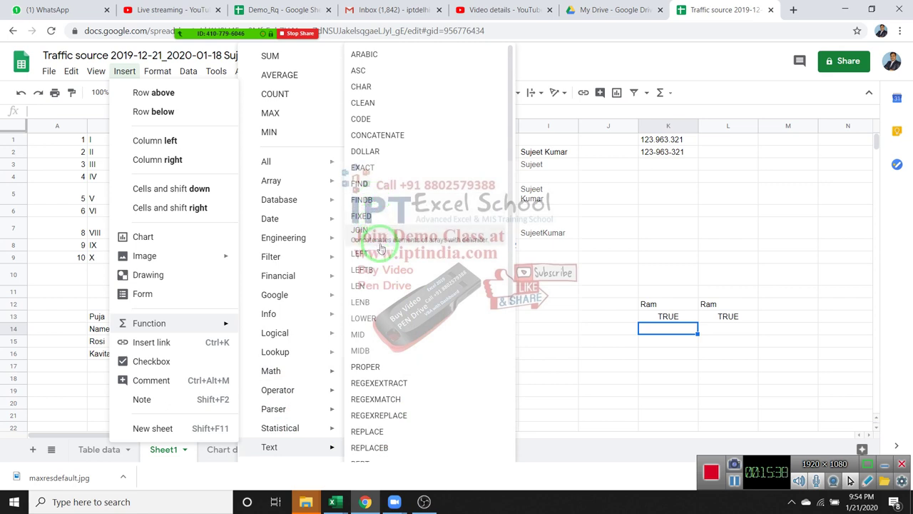
Step: Start a JOIN formula with a comma delimiter in cell C15
click(577, 340)
click(180, 346)
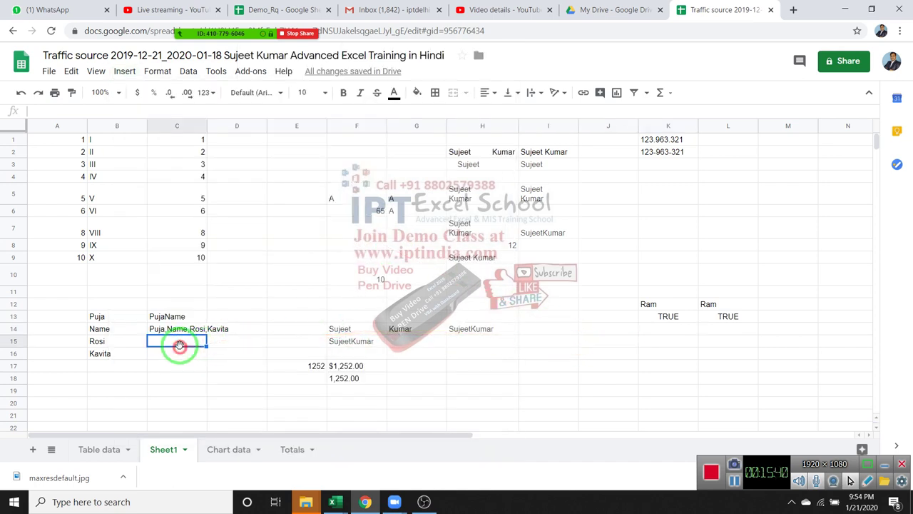
text(=join)
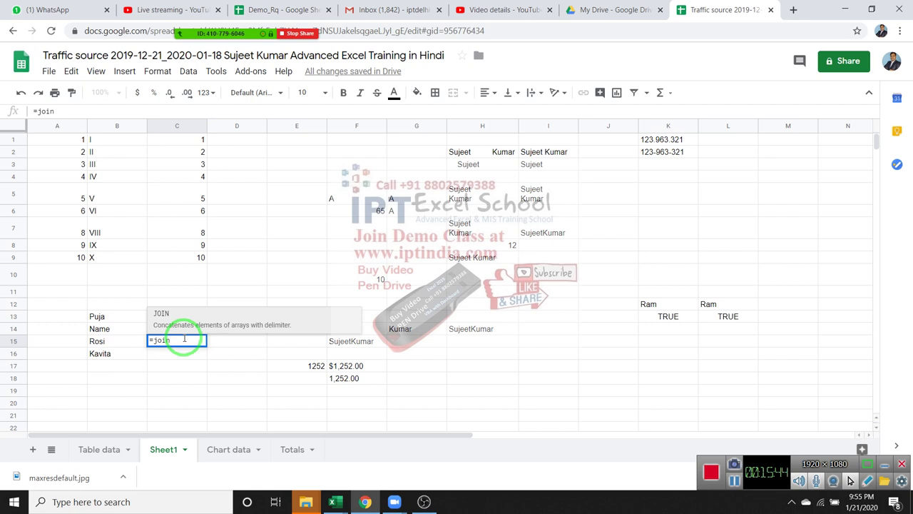
key(Tab)
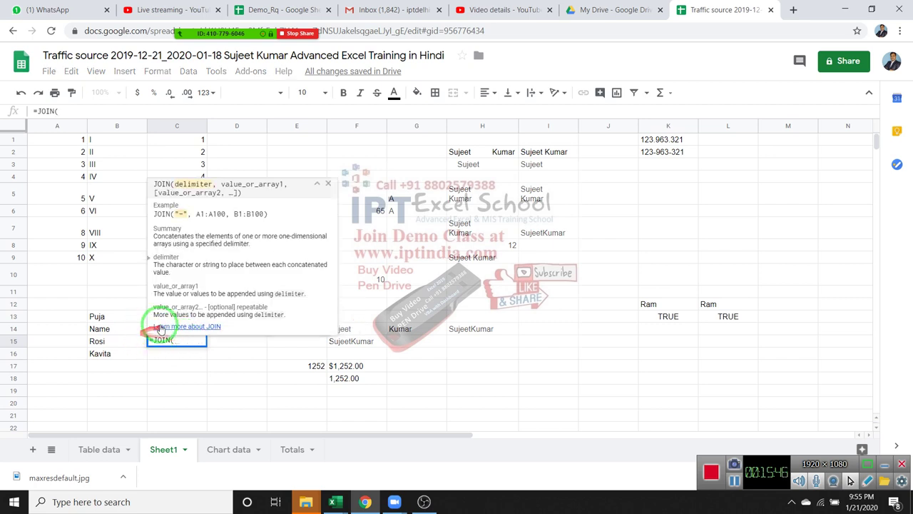
text(",)
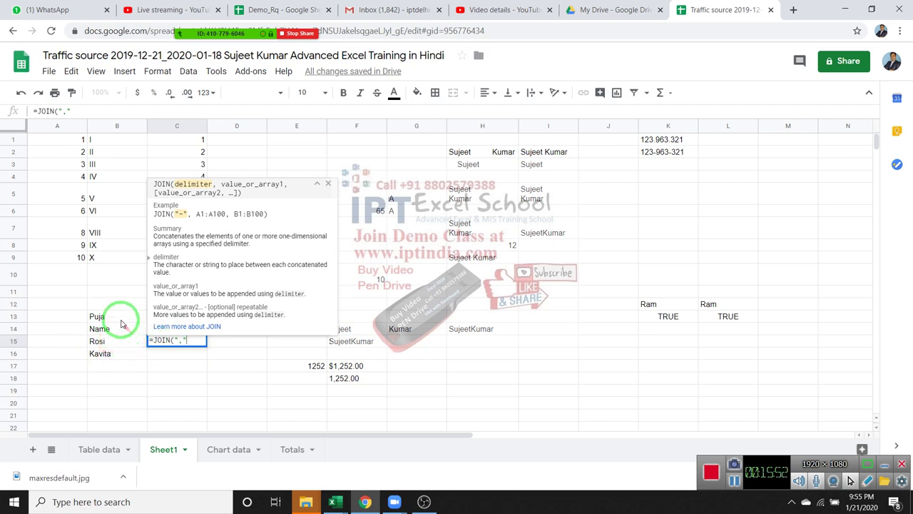
click(117, 318)
Step: Complete C15 as =JOIN(",",B13:B16), giving Puja,Name,Rosi,Kavita
double_click(170, 338)
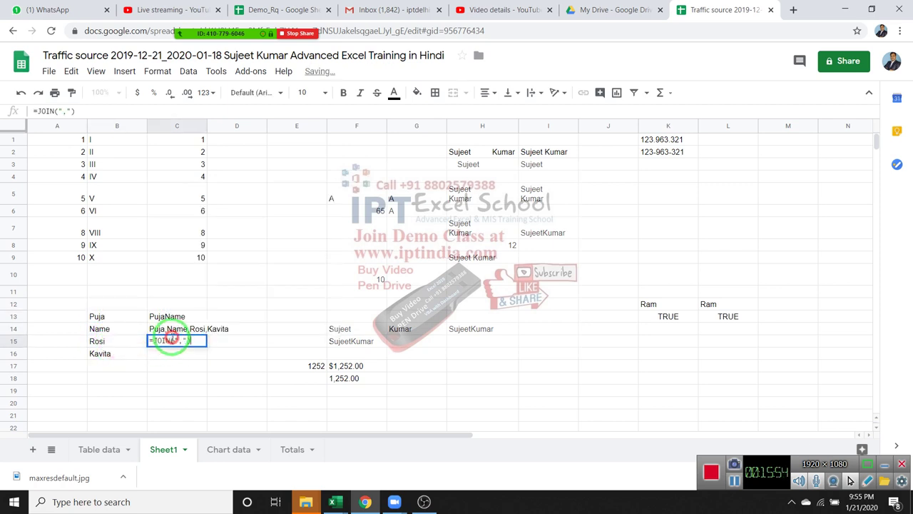
triple_click(171, 338)
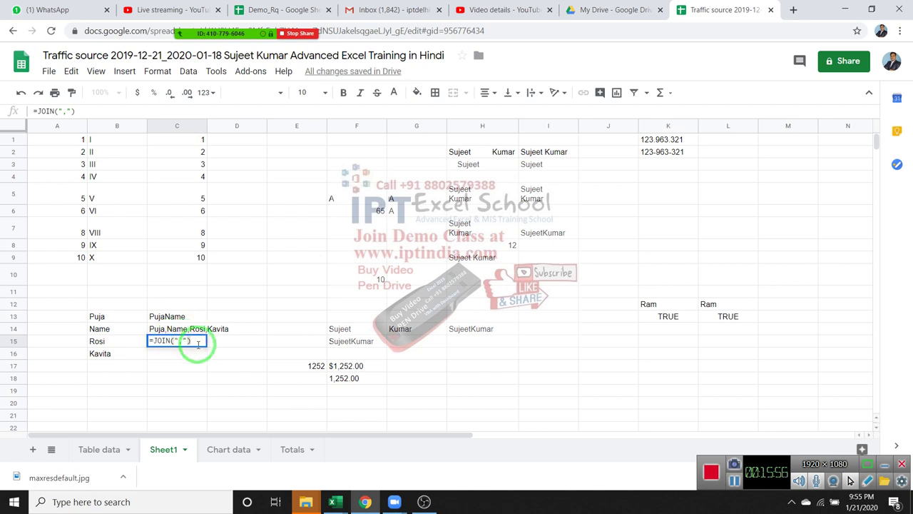
key(BackSpace)
text(,)
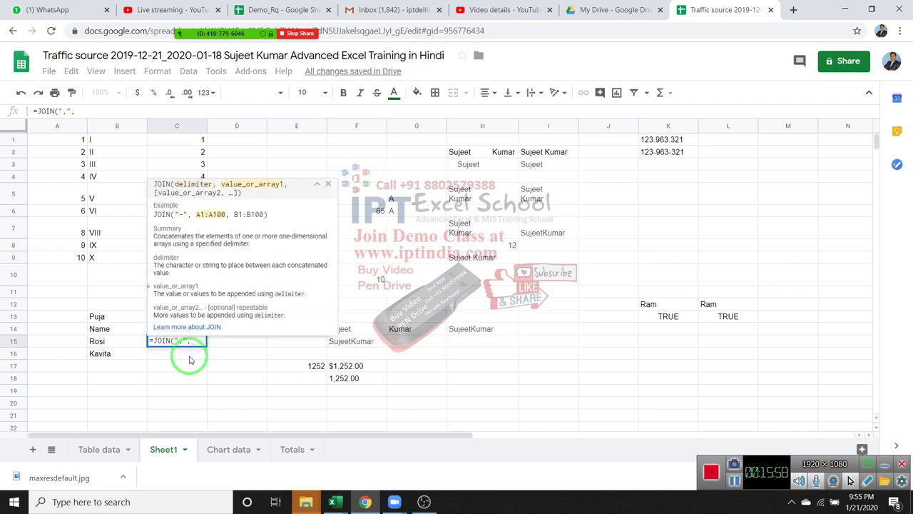
drag(114, 316, 114, 354)
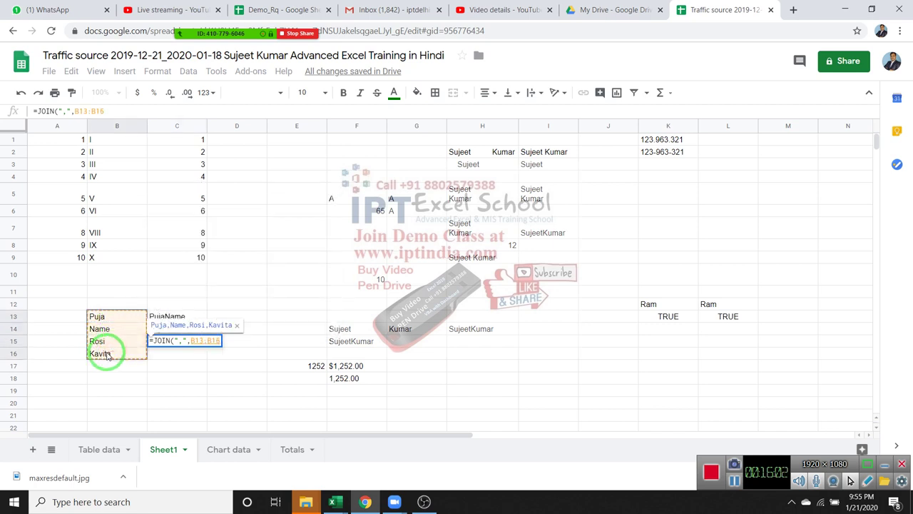
key(Return)
click(163, 344)
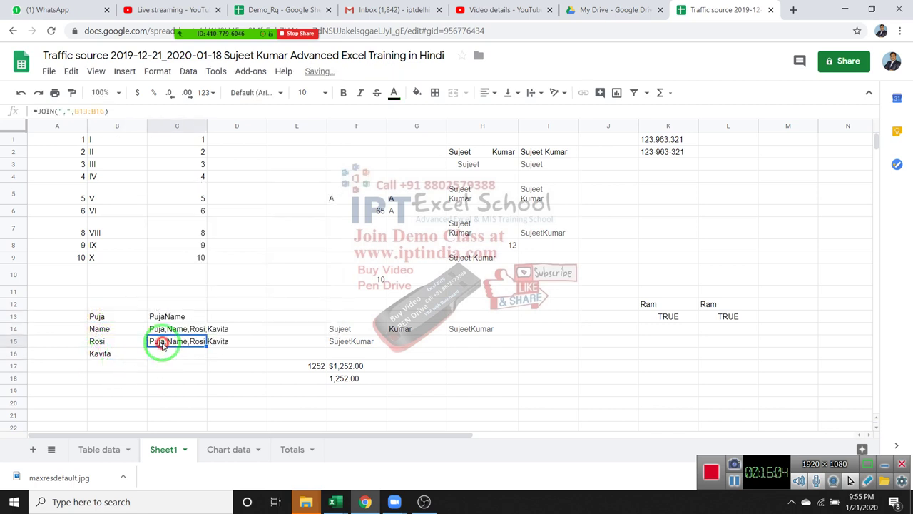
Step: Review C14's TEXTJOIN arguments, then clear the name in B15
click(162, 331)
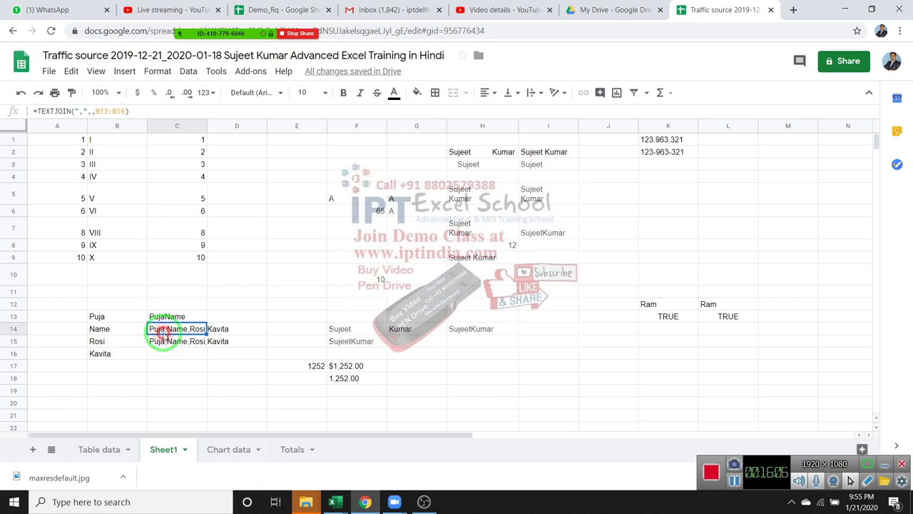
double_click(174, 332)
click(202, 329)
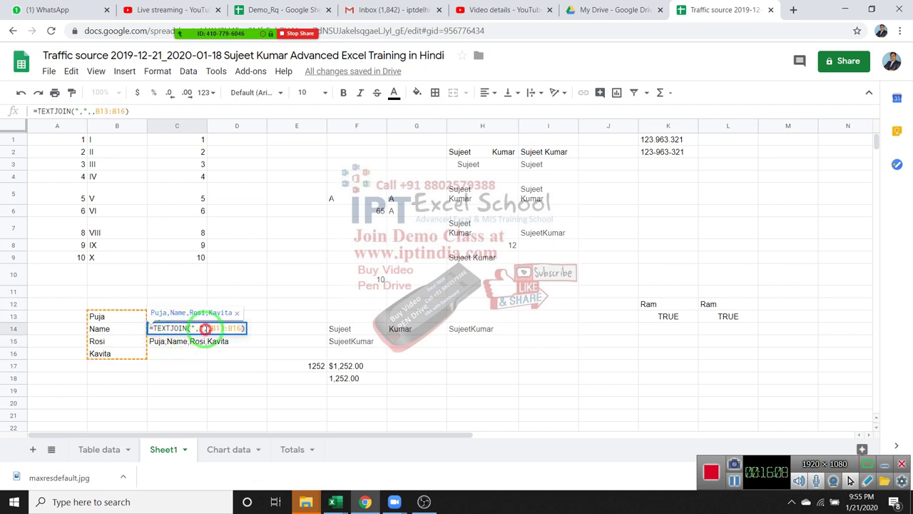
click(205, 329)
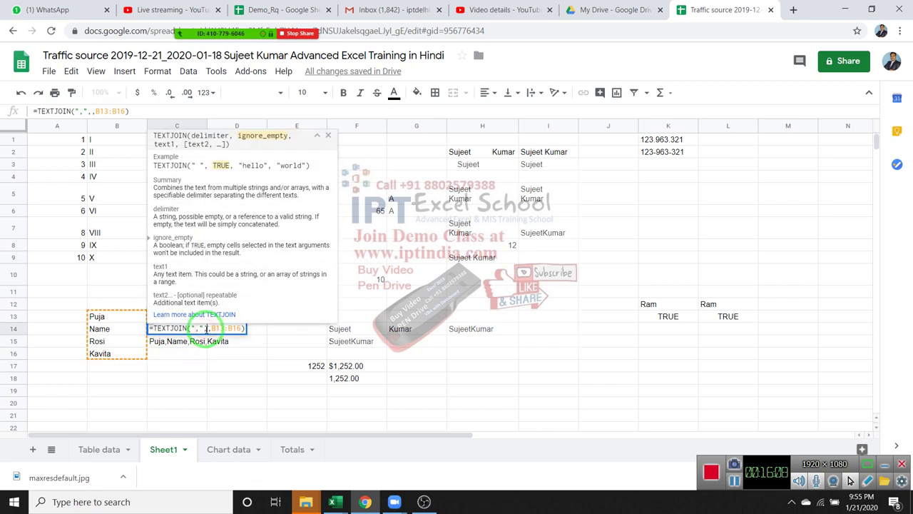
key(Escape)
click(123, 342)
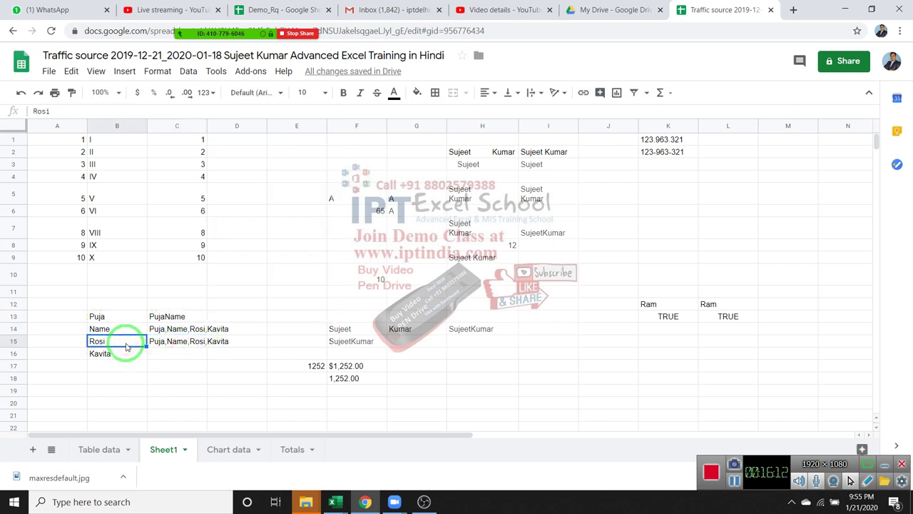
key(Delete)
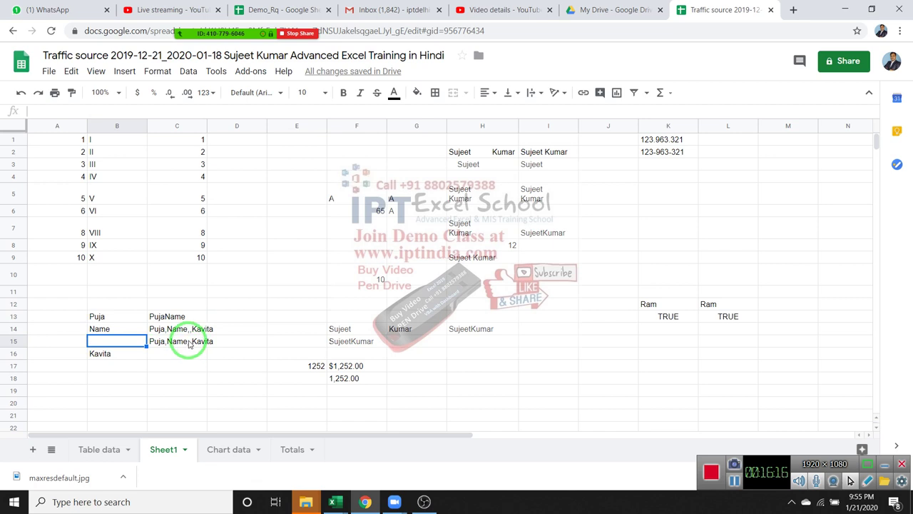
Step: Change C14 to =TEXTJOIN(",",true,B13:B16) so the blank is skipped
click(187, 331)
double_click(187, 330)
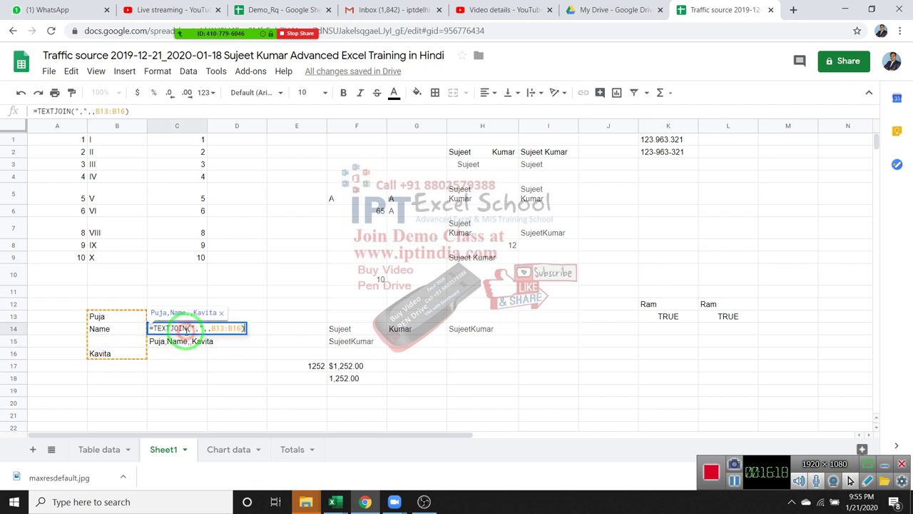
click(206, 329)
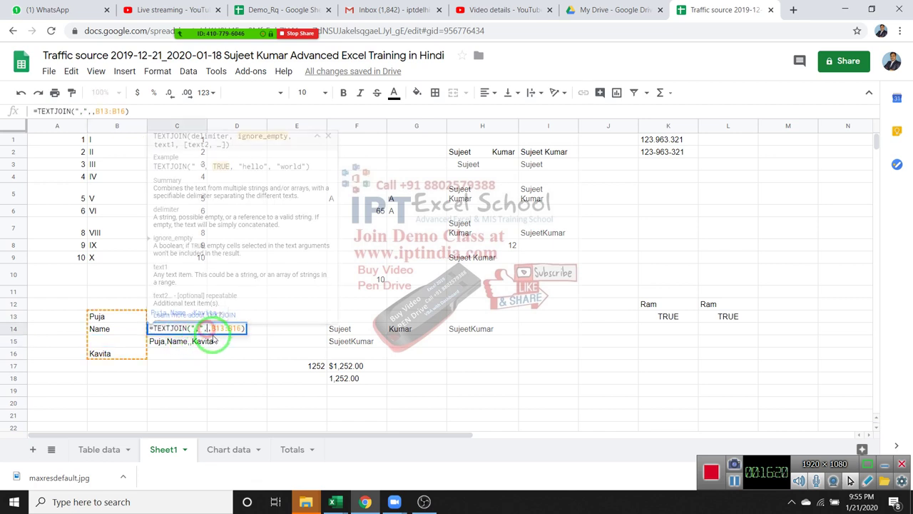
text(t)
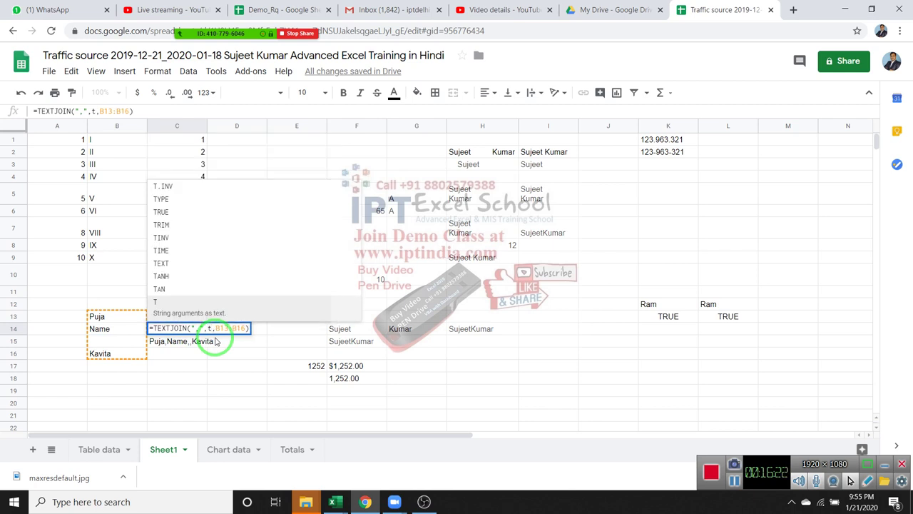
text(rue)
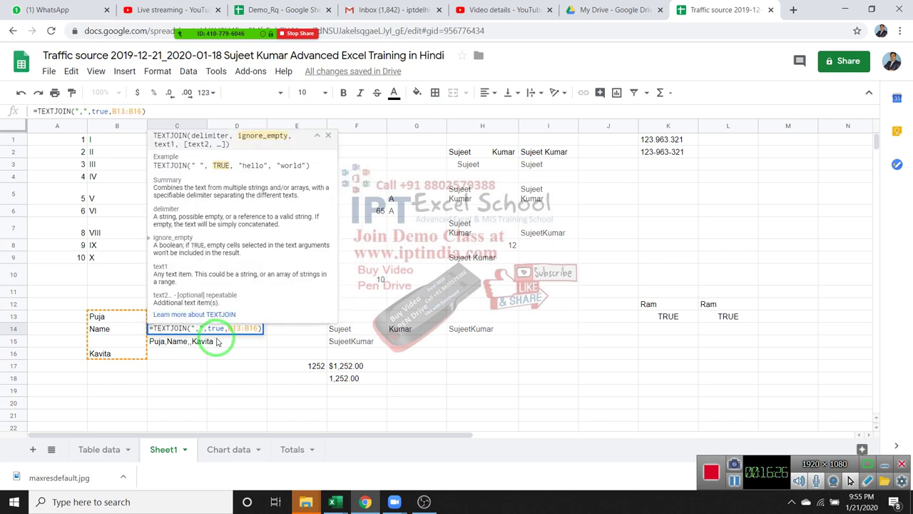
key(Return)
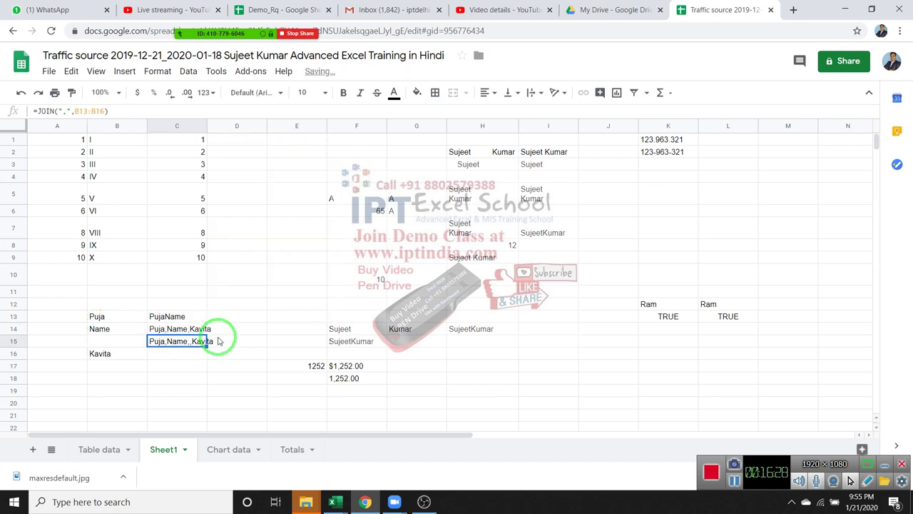
key(Up)
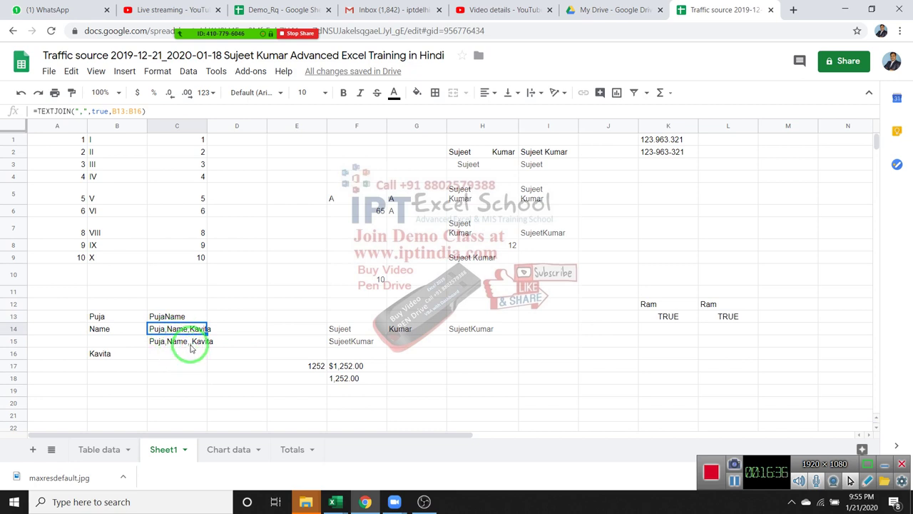
Step: Compare with C15's JOIN result, which keeps a double comma for the blank
click(189, 352)
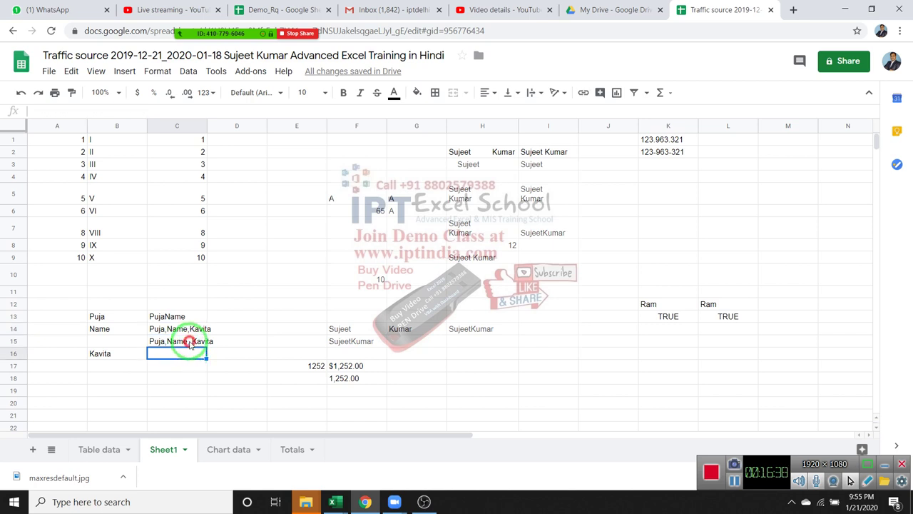
click(184, 342)
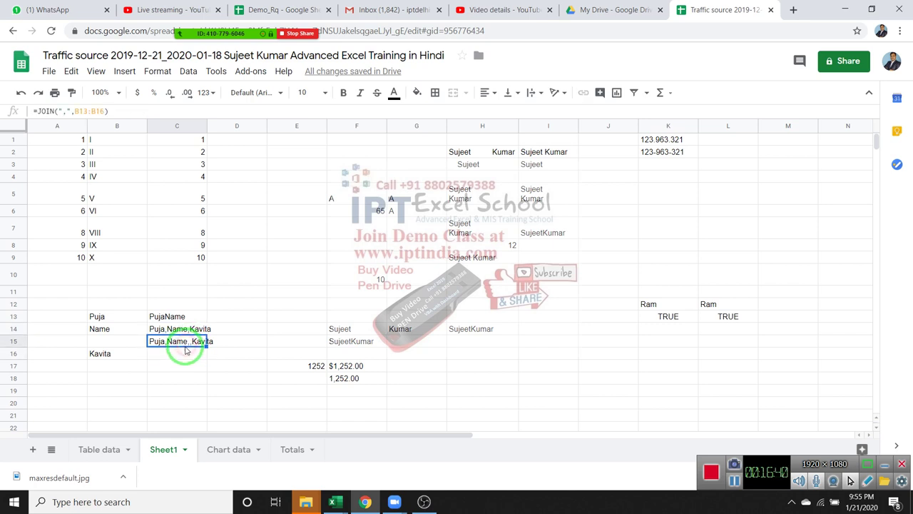
click(184, 353)
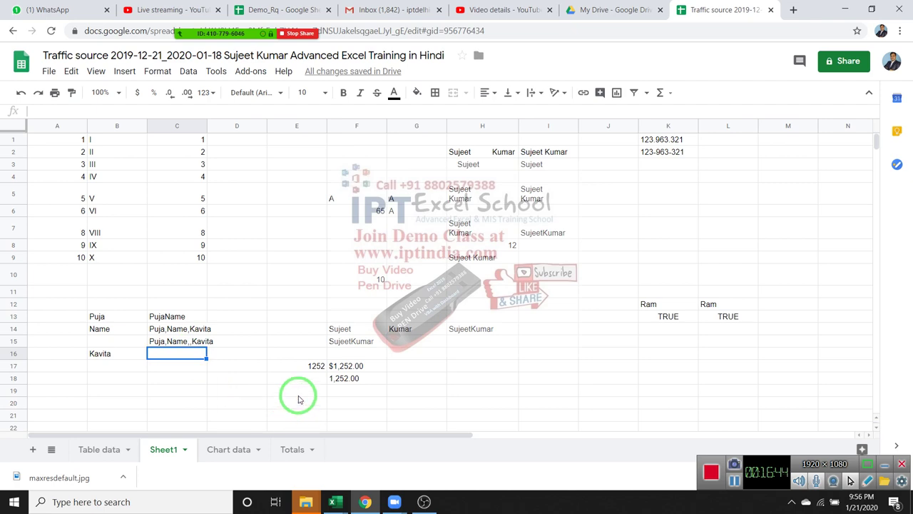
scroll(298, 396, down, 2)
scroll(285, 397, up, 2)
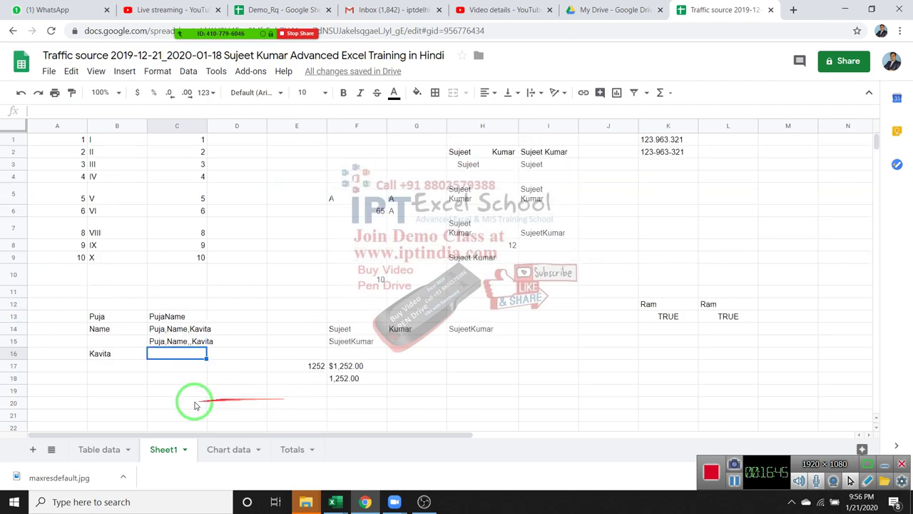
click(99, 449)
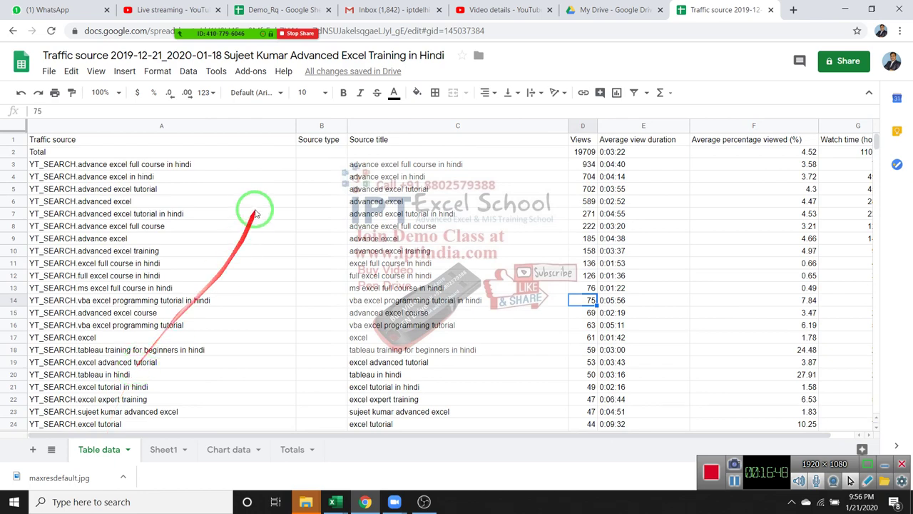
click(324, 164)
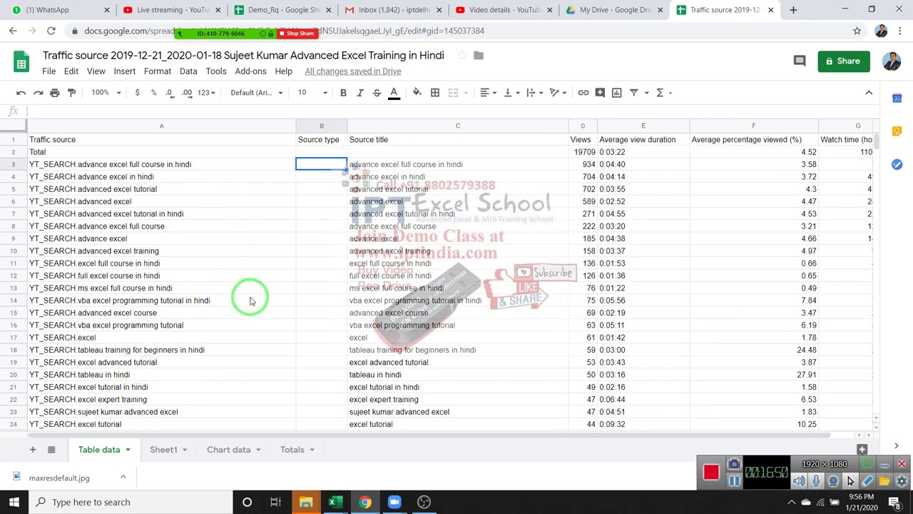
scroll(249, 306, down, 7)
scroll(249, 306, up, 2)
scroll(249, 306, up, 5)
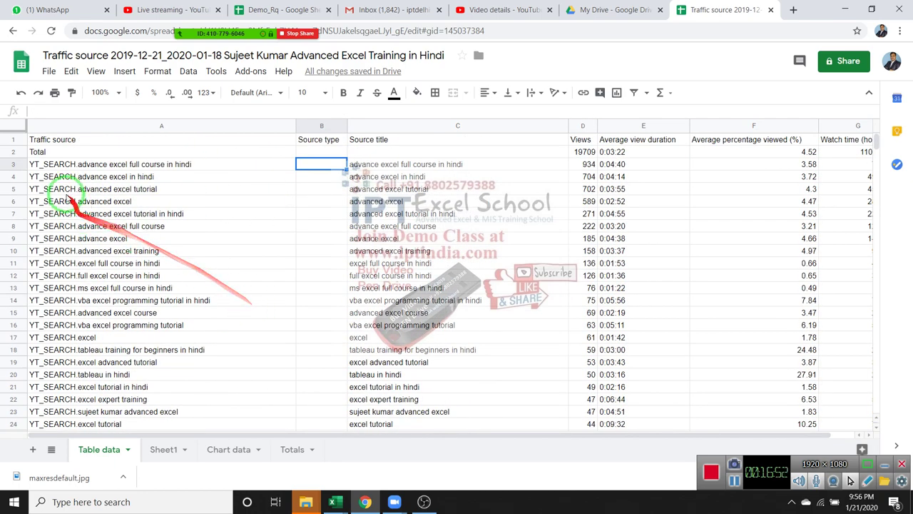
click(72, 126)
click(47, 176)
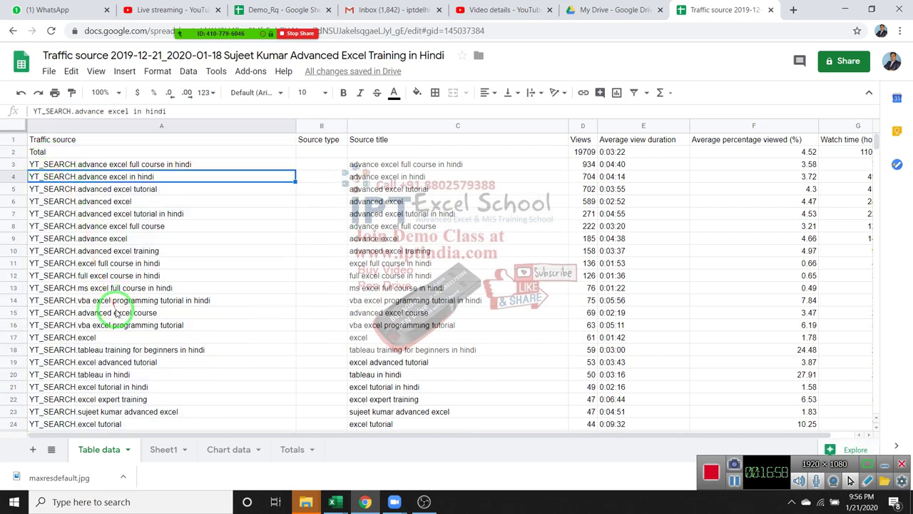
click(143, 349)
scroll(140, 363, down, 3)
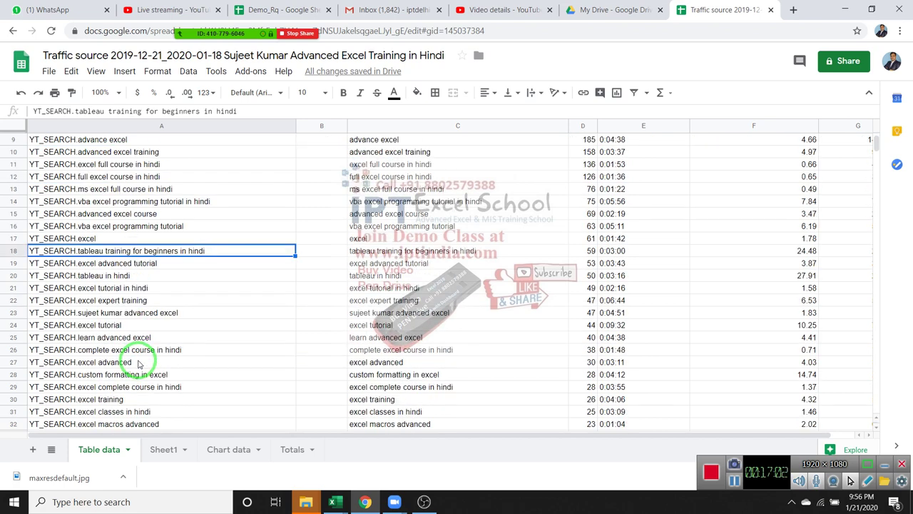
scroll(139, 364, up, 3)
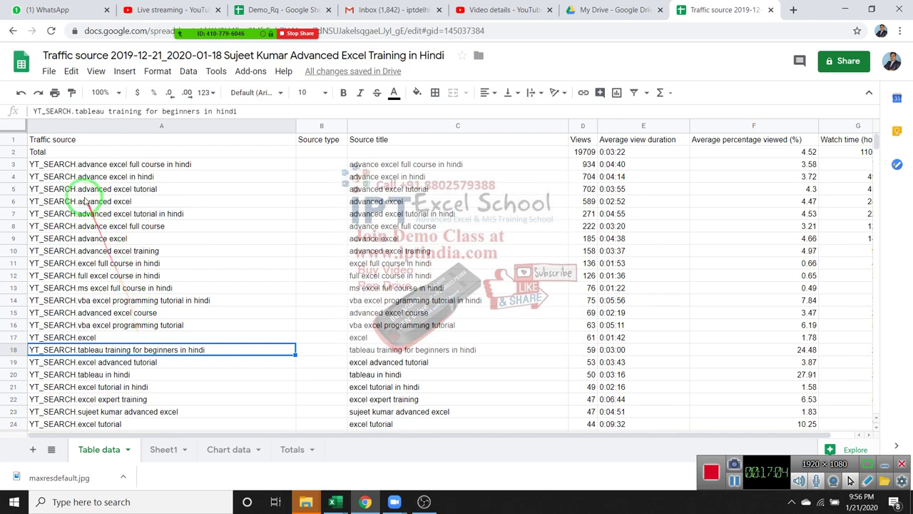
drag(80, 164, 96, 343)
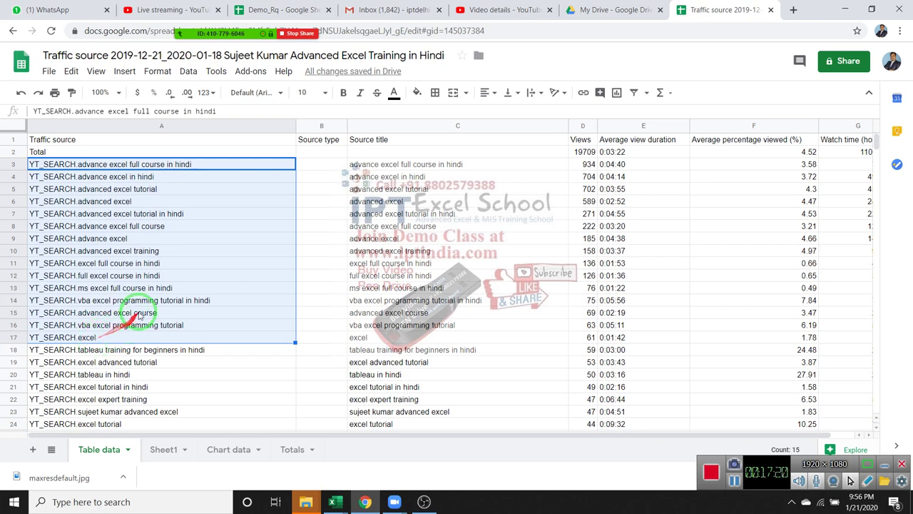
Step: Enter =FIND("excel",A3) in B3 on the Table data sheet, returning 19
click(309, 166)
text(=F)
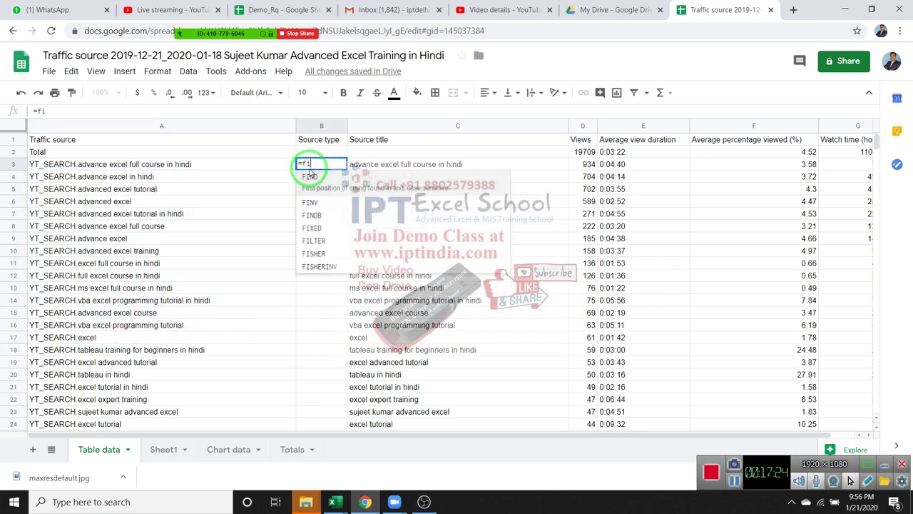
text(IND(")
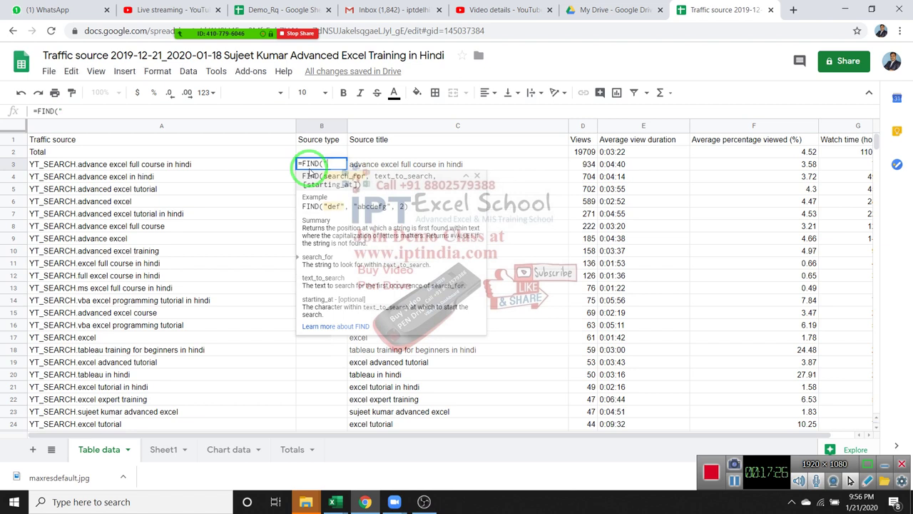
text(exc)
text(e)
text(el)
text(")
text(,)
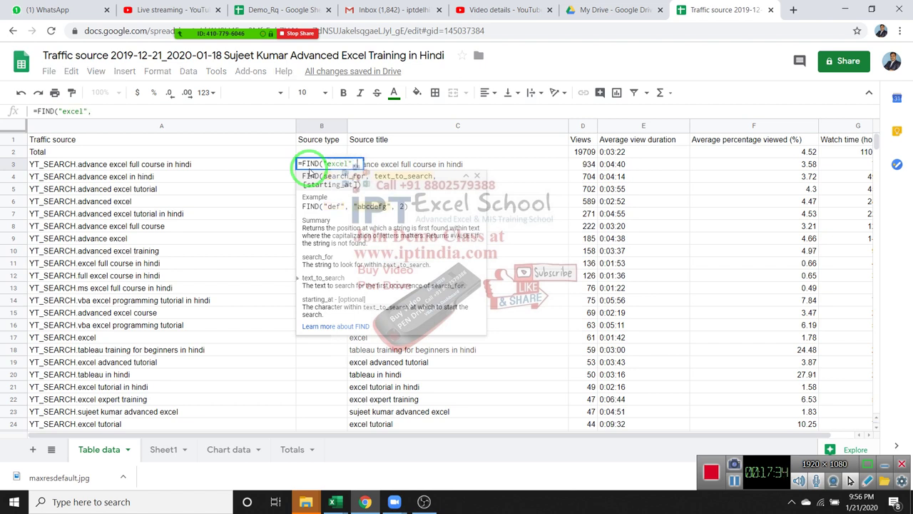
click(212, 164)
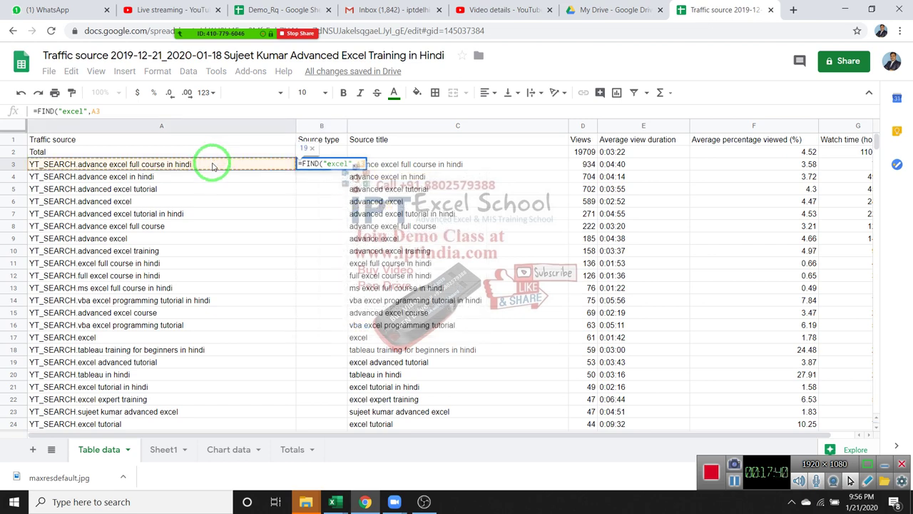
key(Return)
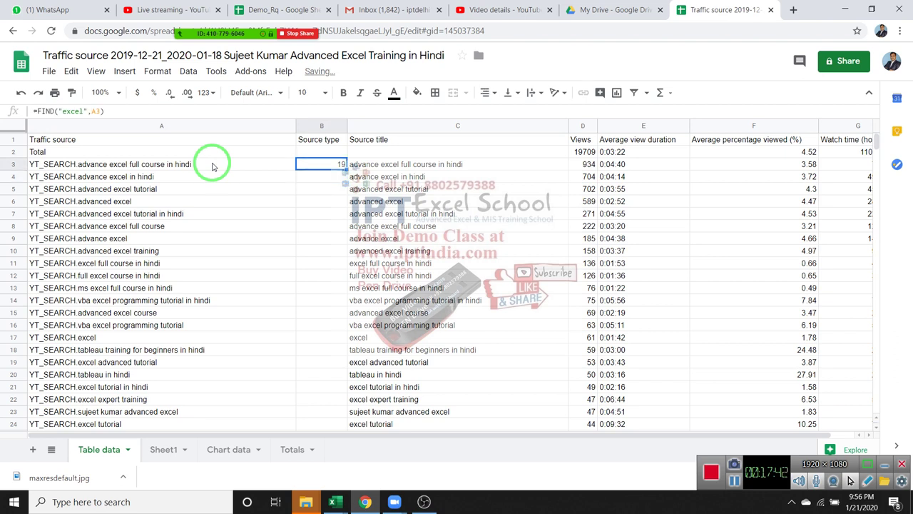
click(336, 168)
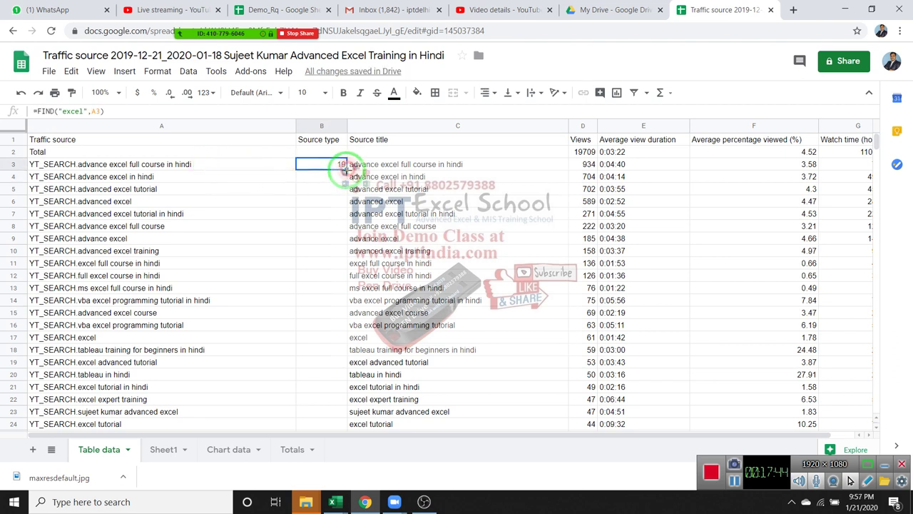
Step: Fill B3's FIND formula down to B21 and inspect the #VALUE! results
drag(345, 170, 343, 386)
click(316, 263)
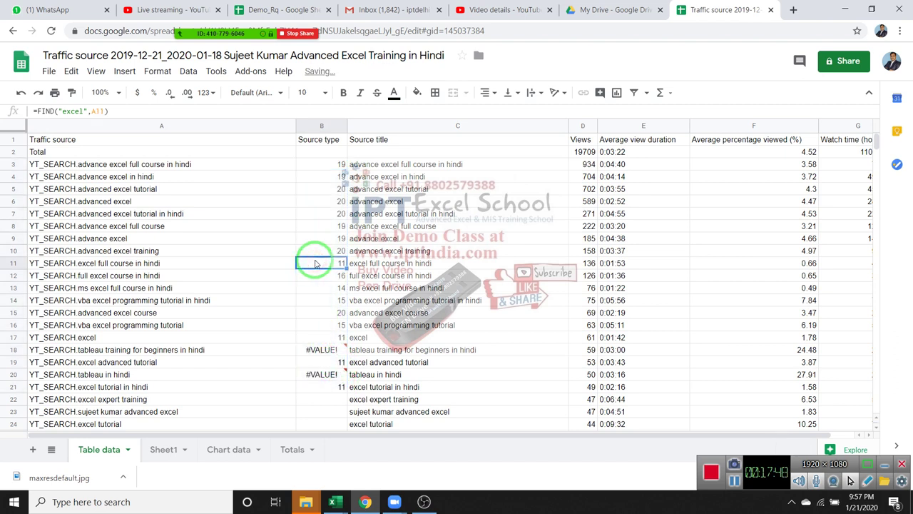
click(328, 386)
click(335, 378)
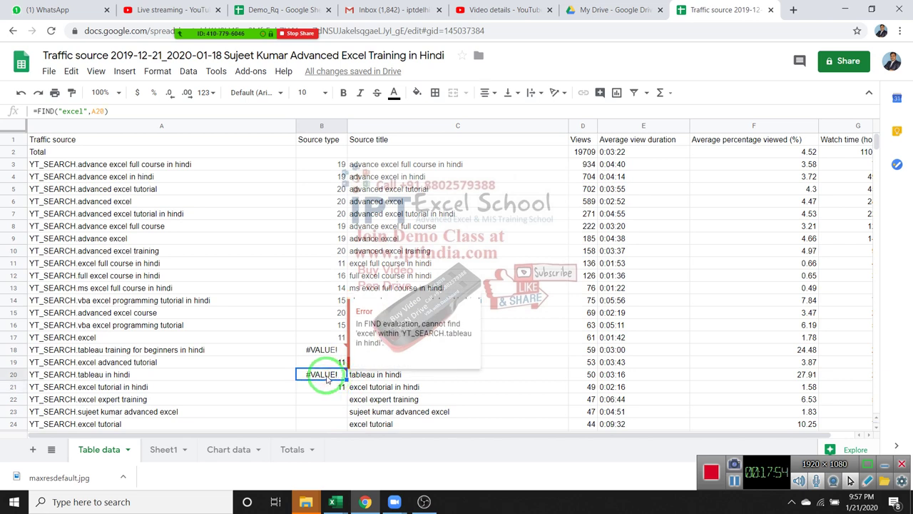
Step: Clear the copied formulas from B4 downward, keeping only B3
click(324, 176)
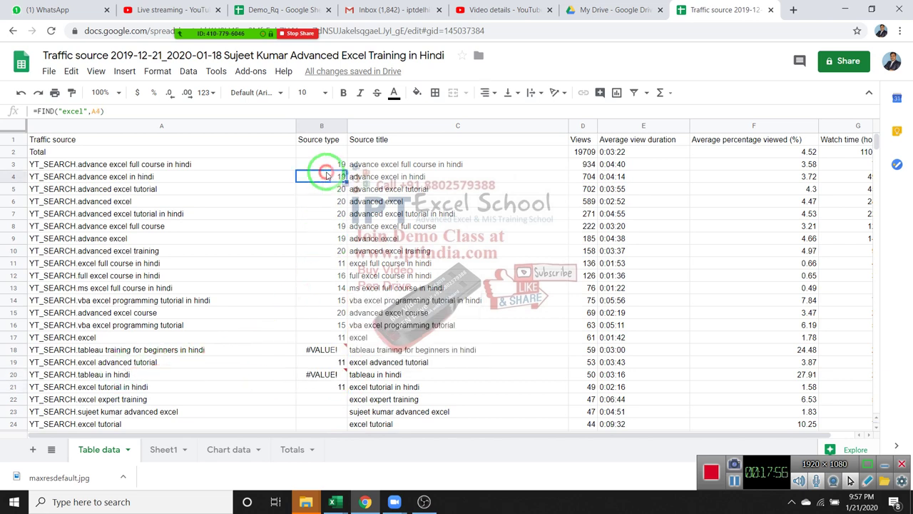
key(ctrl+shift+Down)
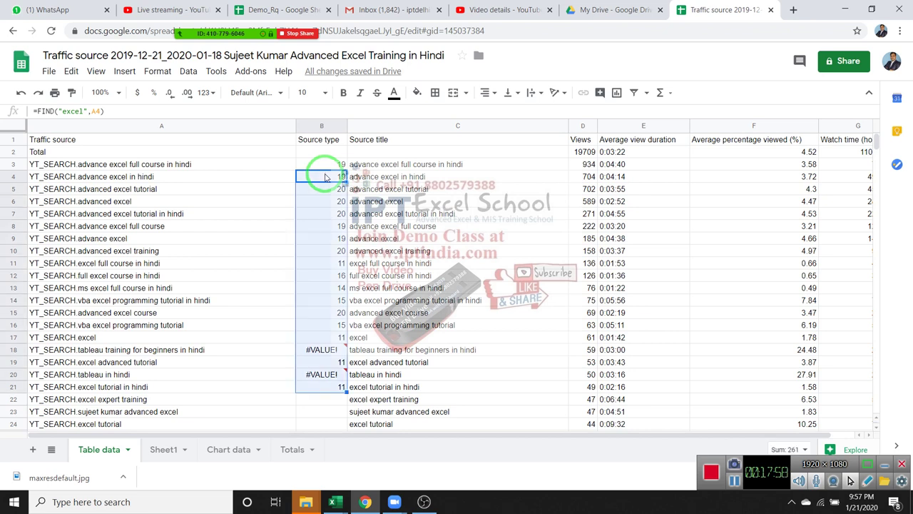
key(Delete)
Step: Try a SEARCH formula in B4, cancel it, and start typing =find instead
click(325, 177)
text(=)
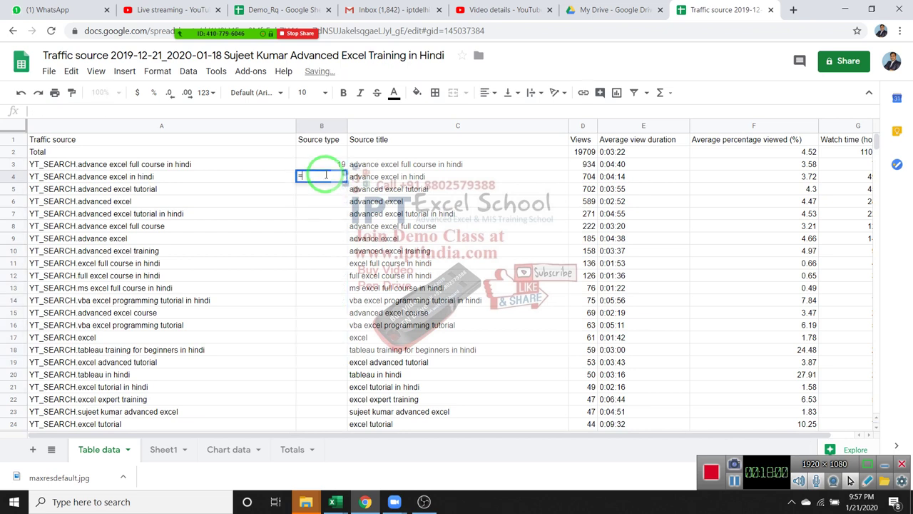
text(sear)
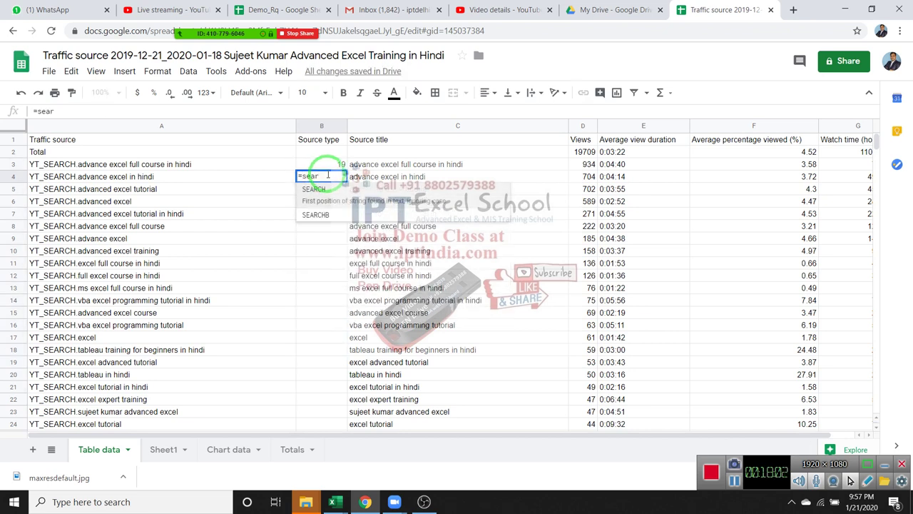
key(Tab)
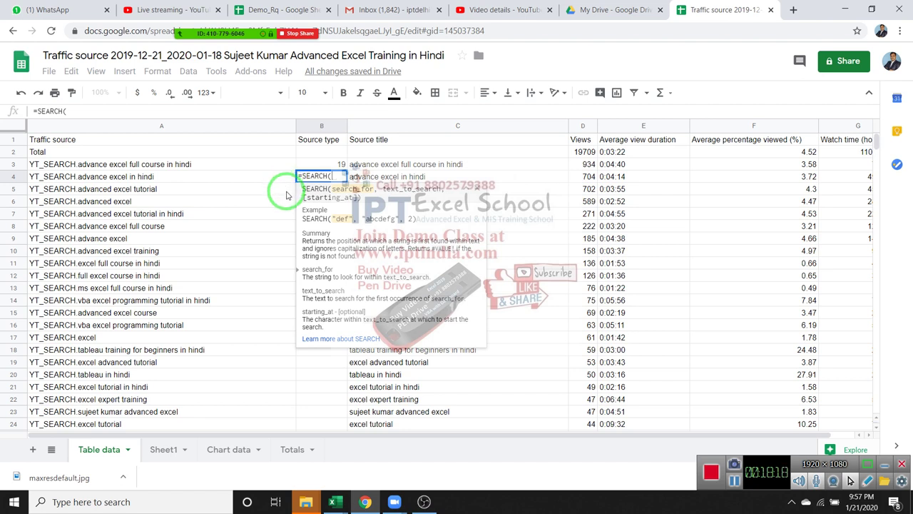
key(Escape)
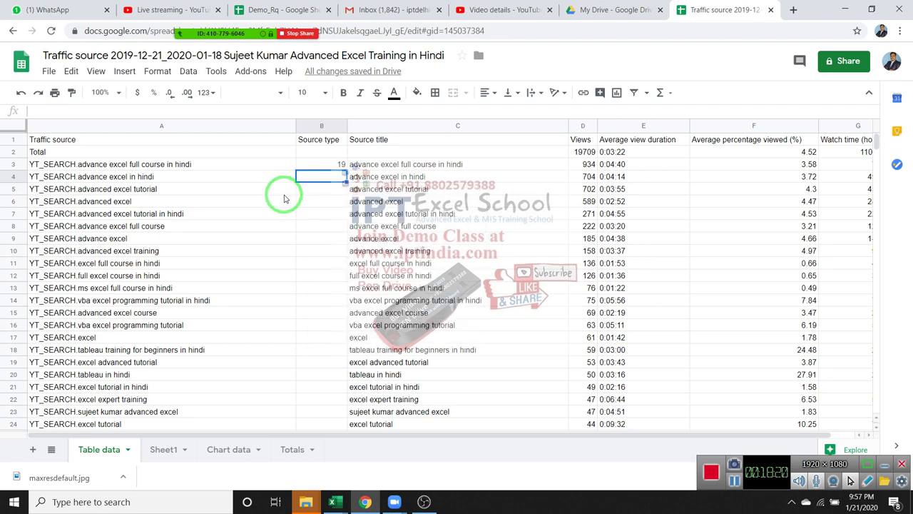
text(=fi)
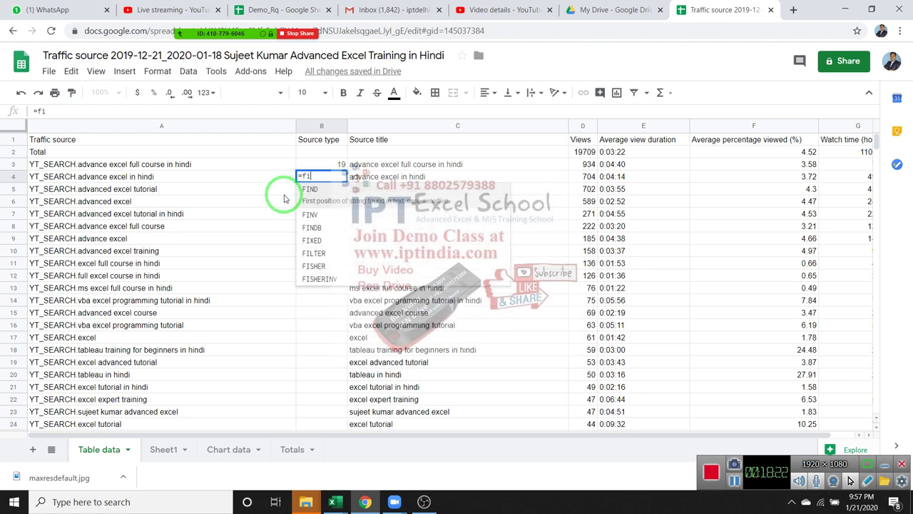
text(nd)
Step: Draft a FINDB formula on A4 with "excel" in B4, discard it, and show the desktop
key(Down)
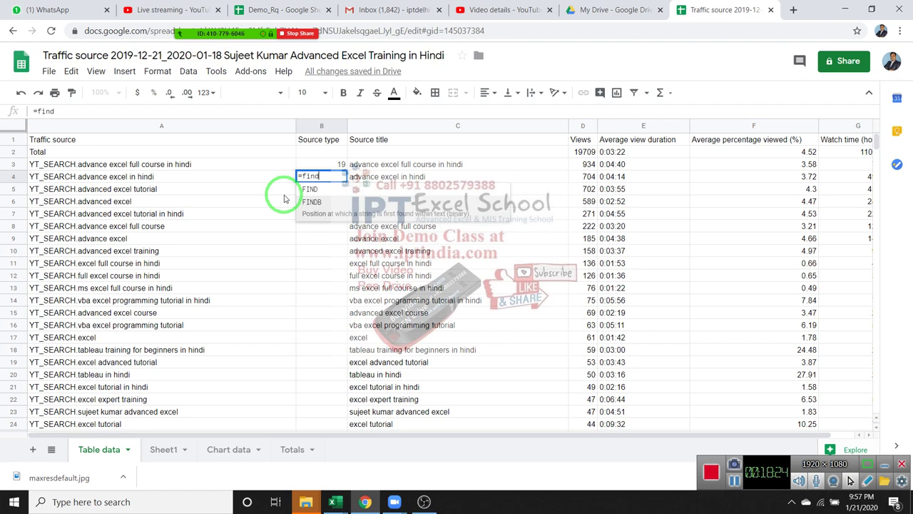
key(Tab)
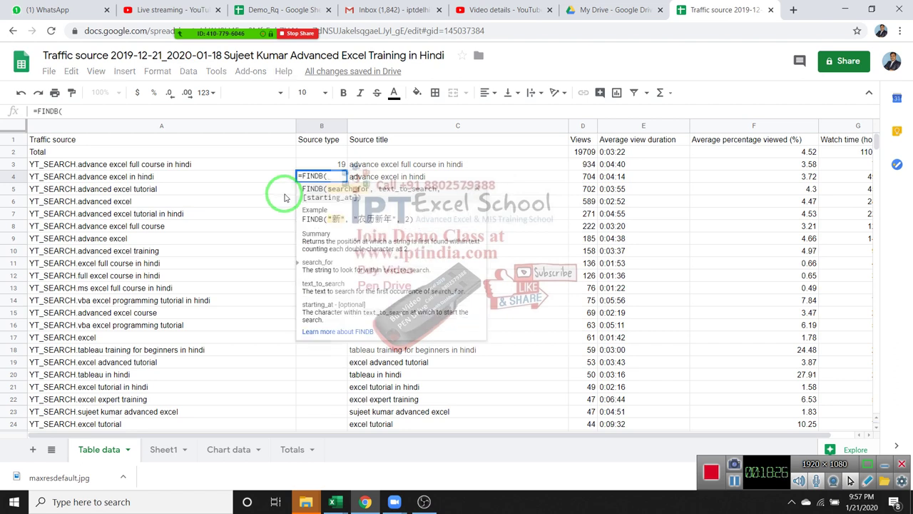
click(204, 178)
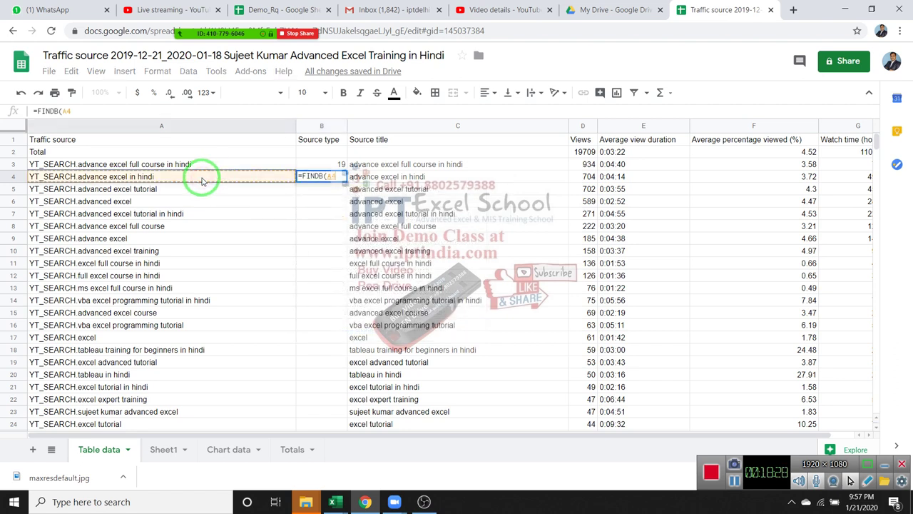
text(,)
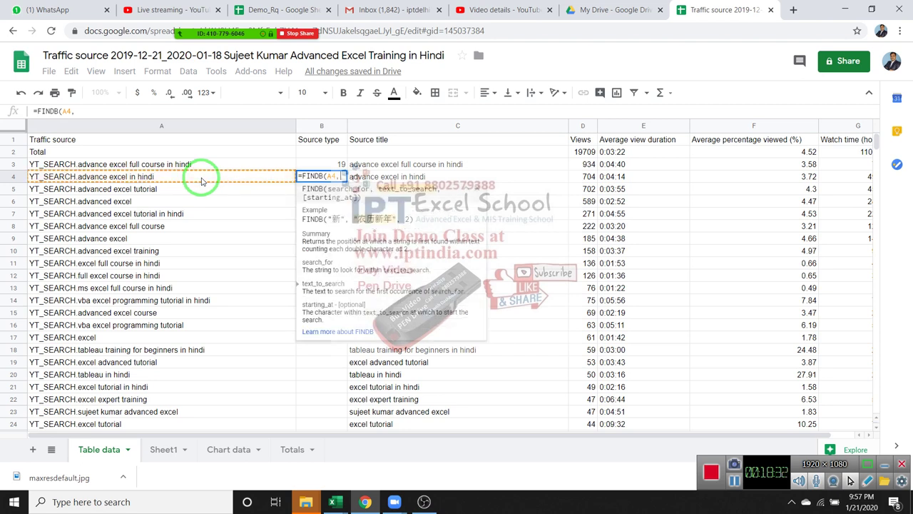
text(")
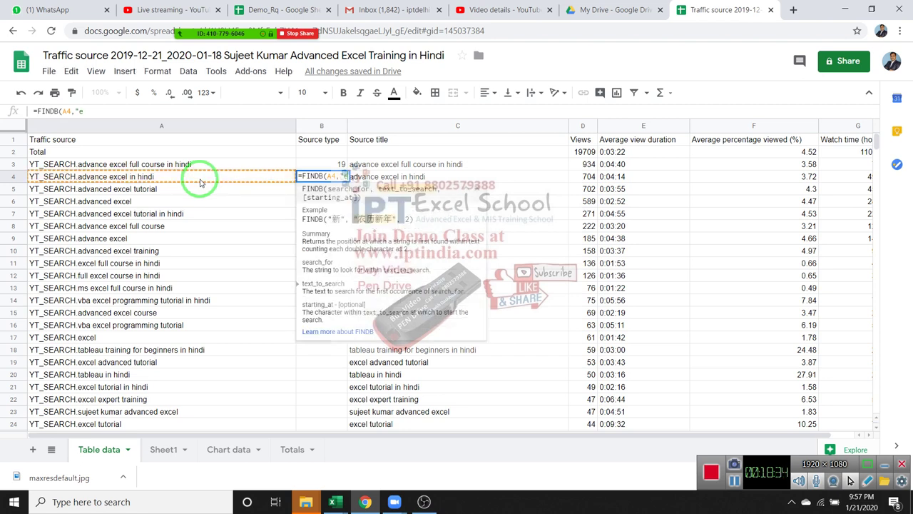
text(excel")
text(,)
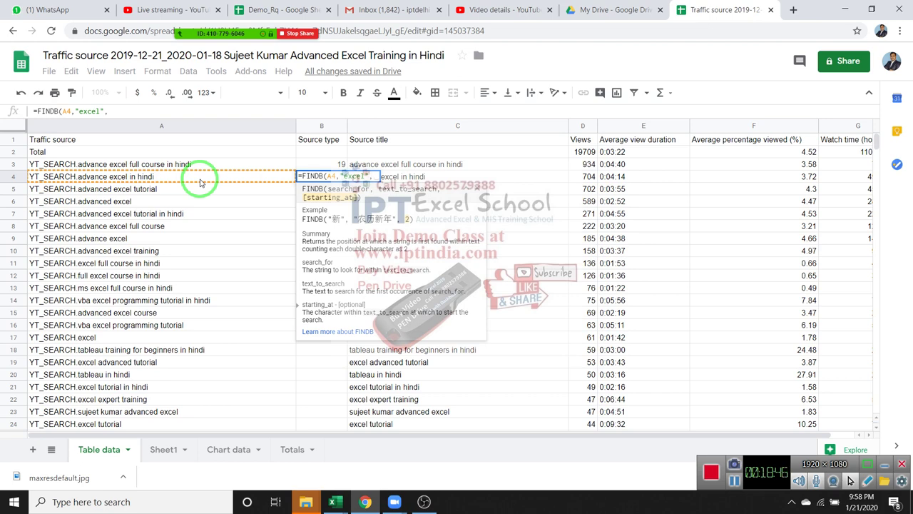
key(Escape)
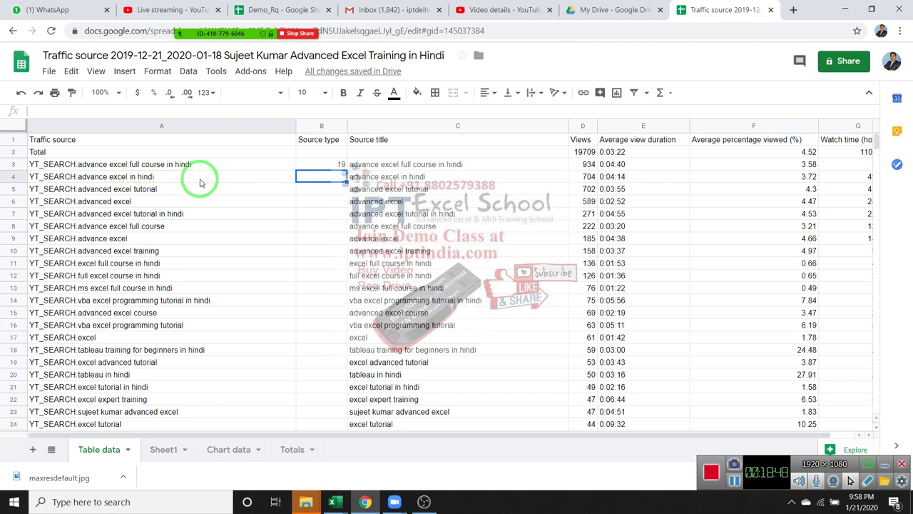
key(super+d)
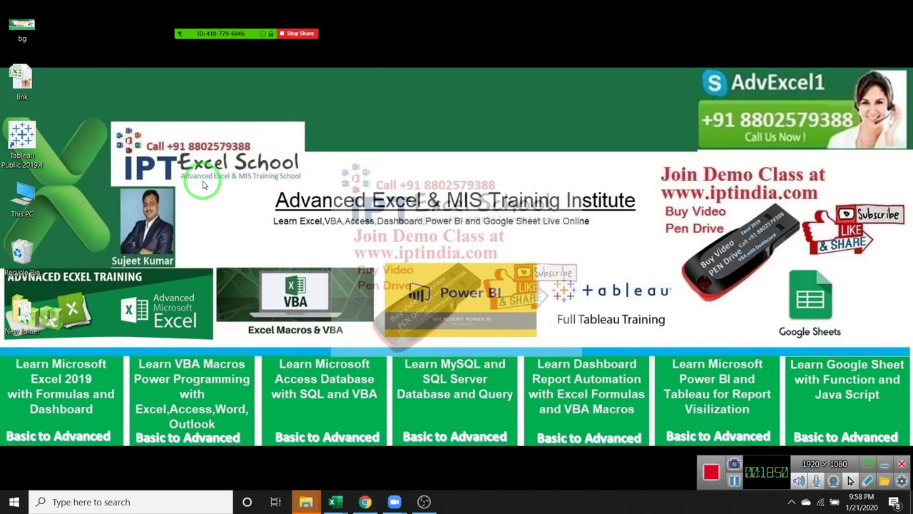